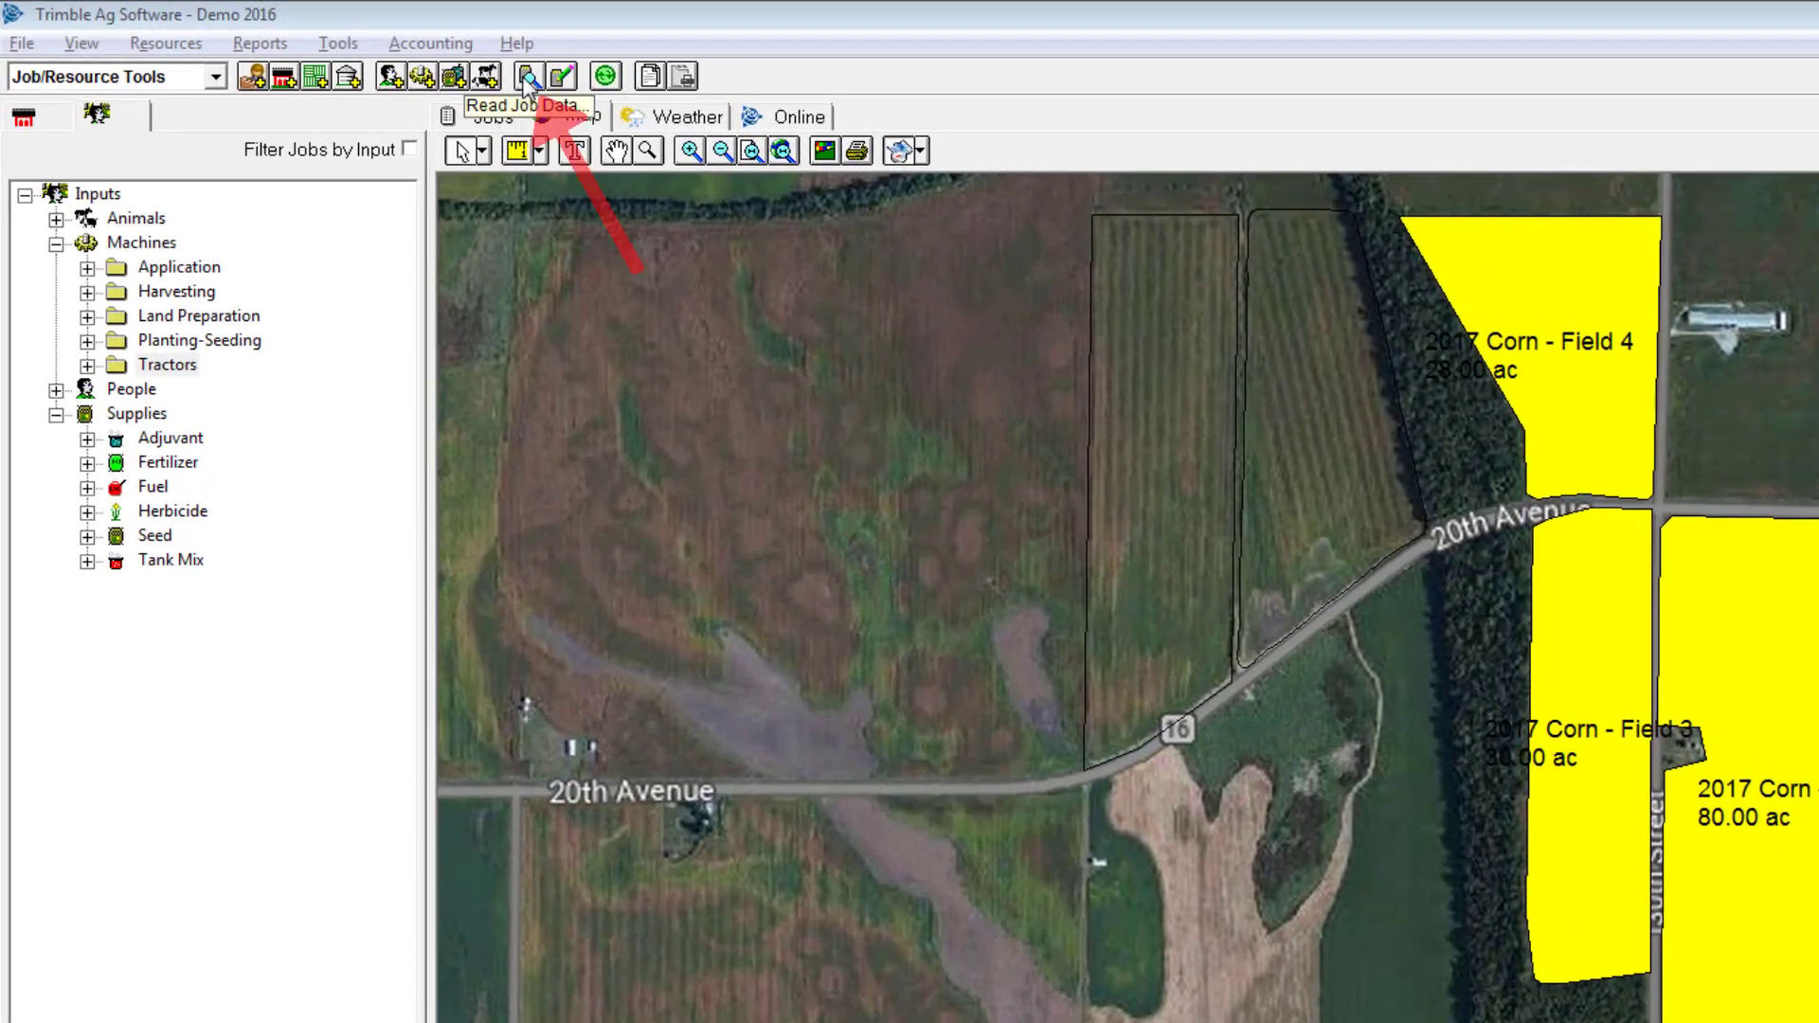
Step: Open the Read Job Data dialog listing John Deere GreenStar 2 application data files
click(528, 80)
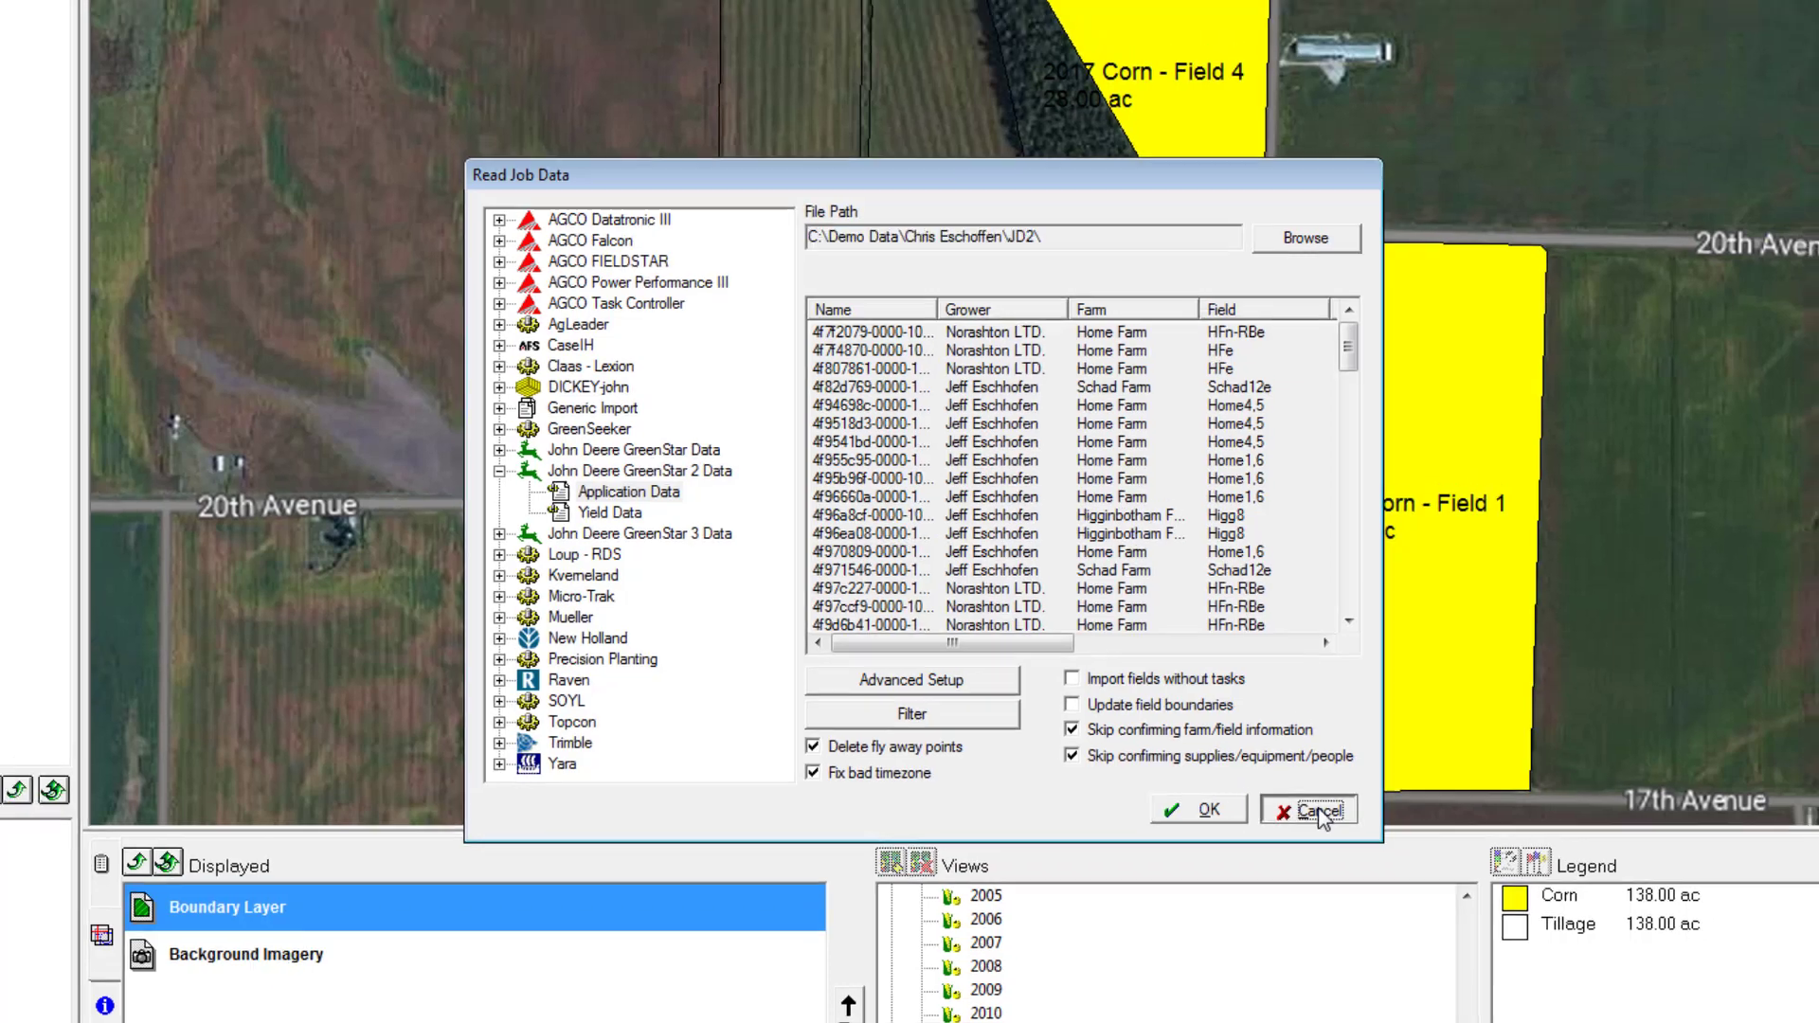
Step: Cancel the Read Job Data dialog without importing, returning to the 2017 corn field map
click(1320, 806)
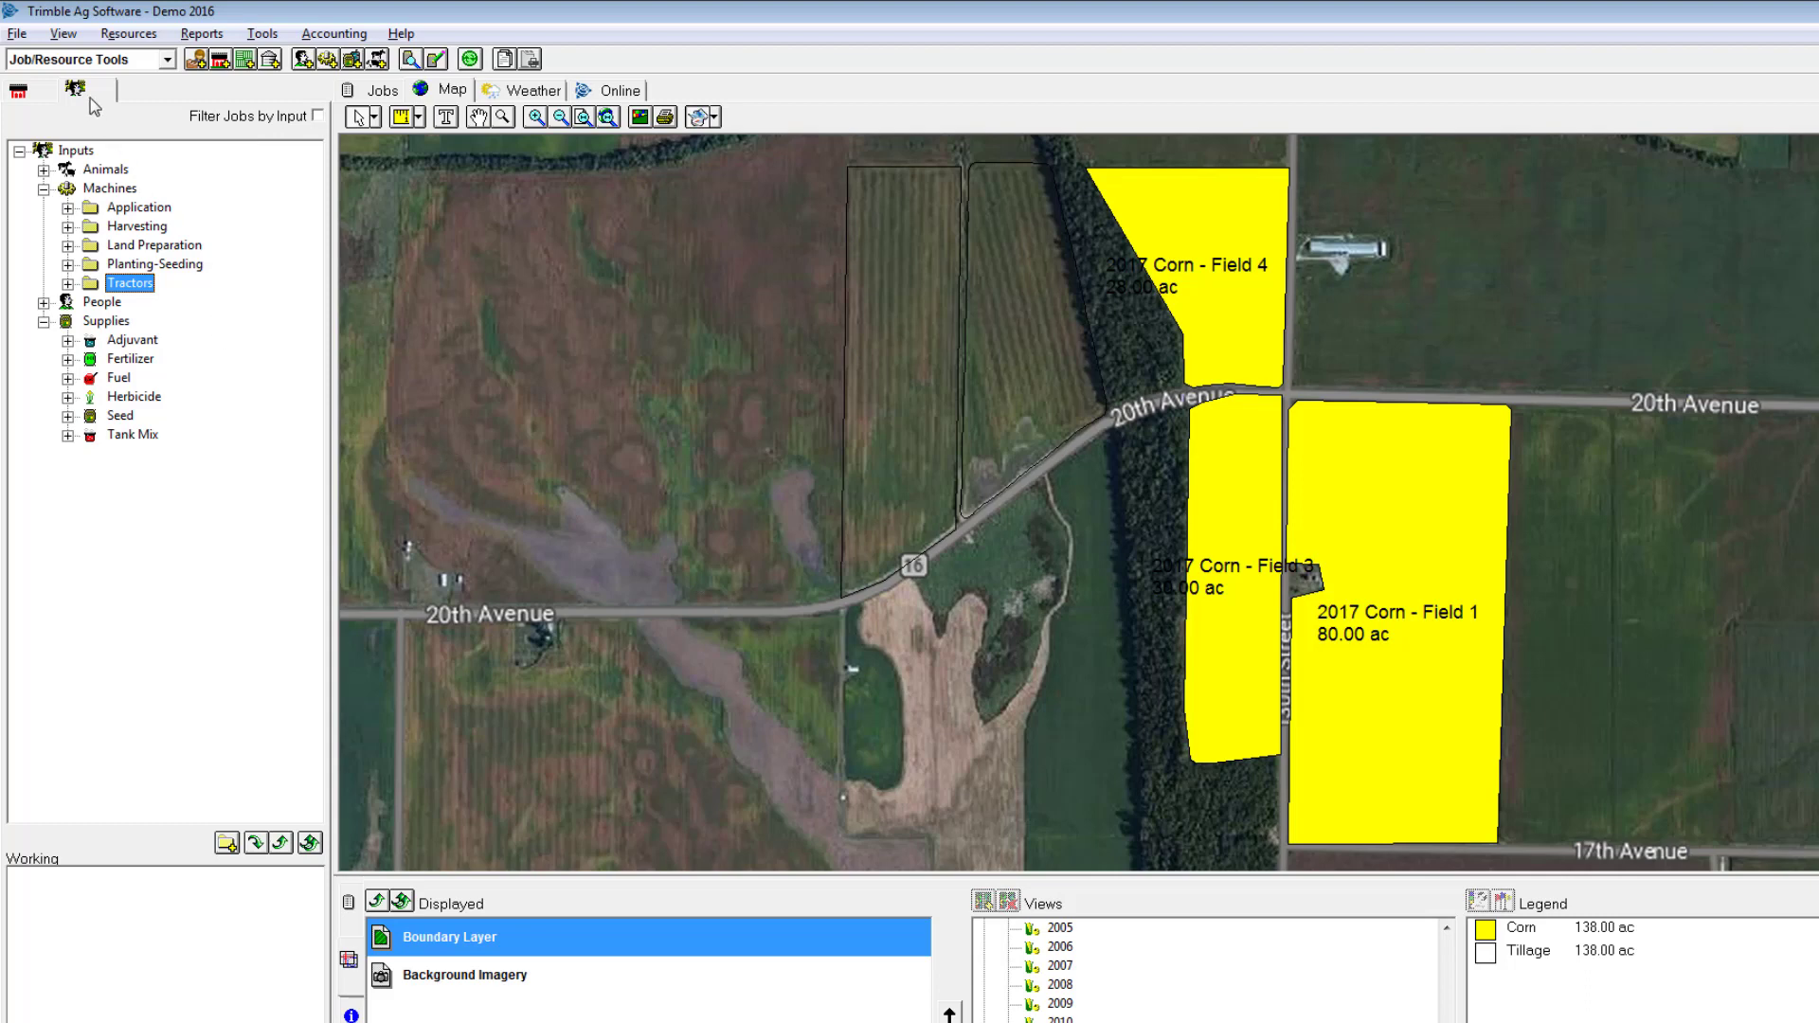
Step: Add the JD 8430 Tractor, Kinze 24-Row Corn Planter and the operator to the working group
click(67, 283)
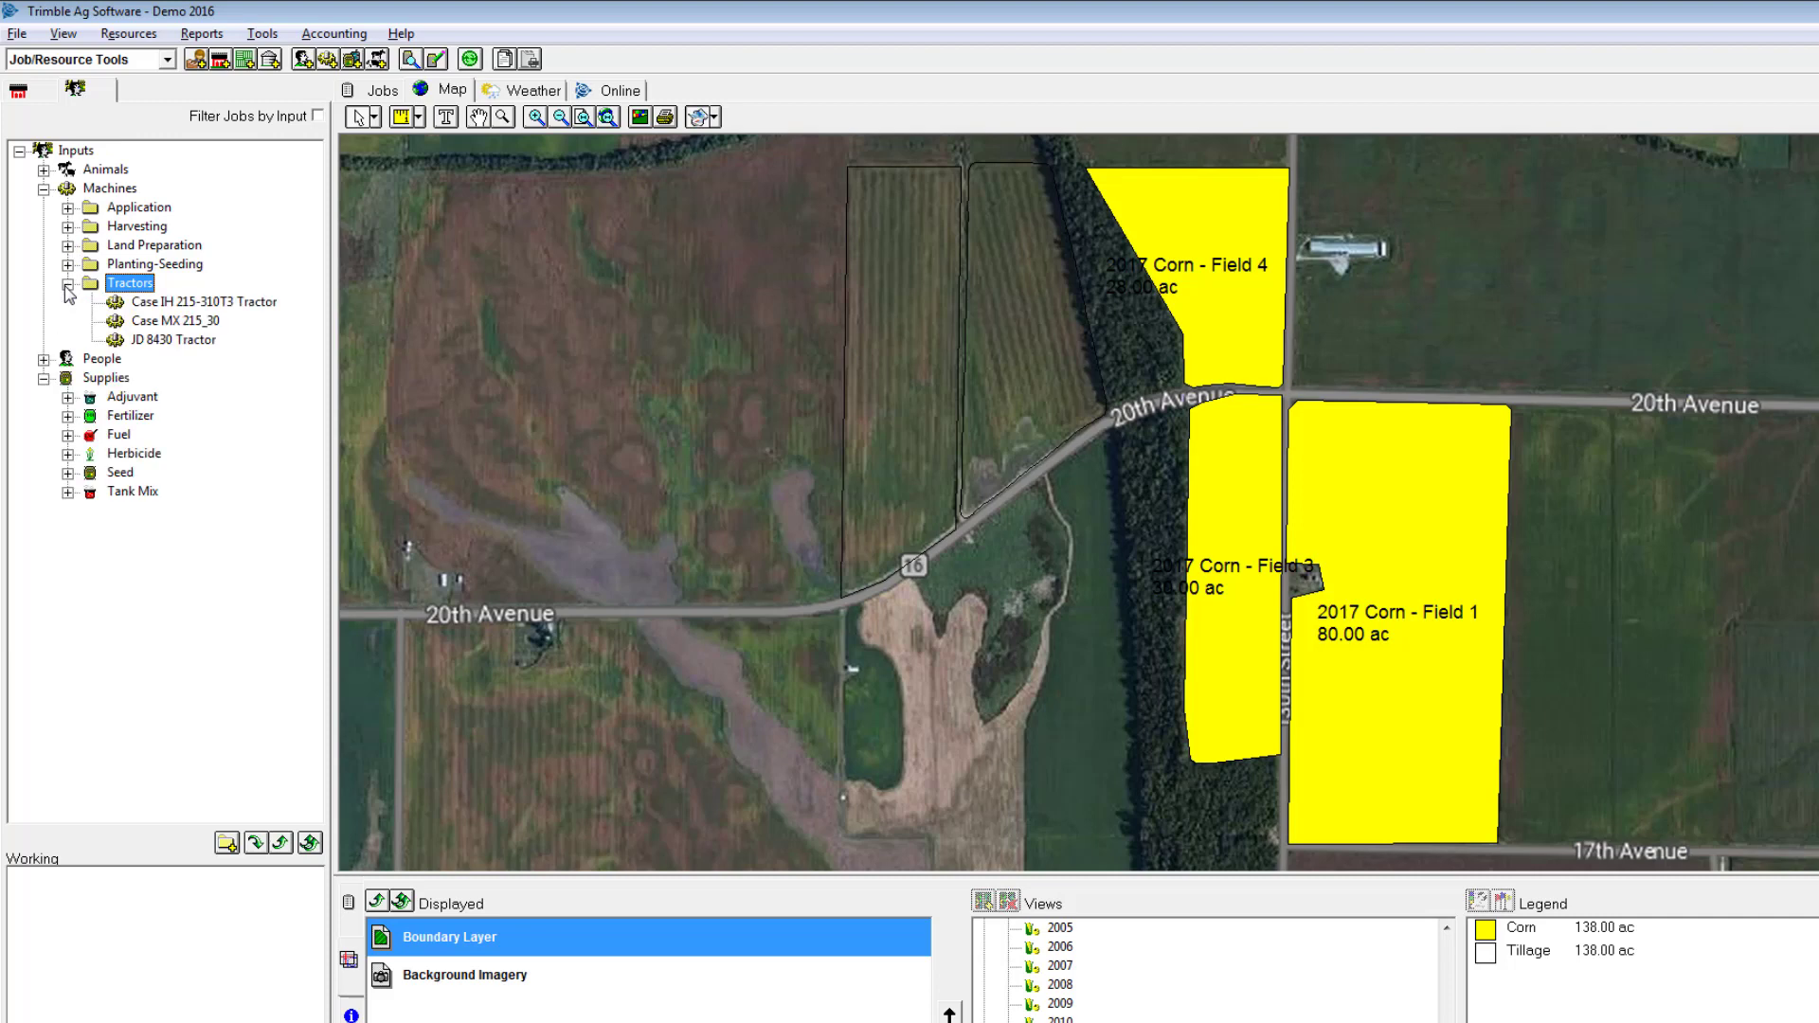
double_click(173, 340)
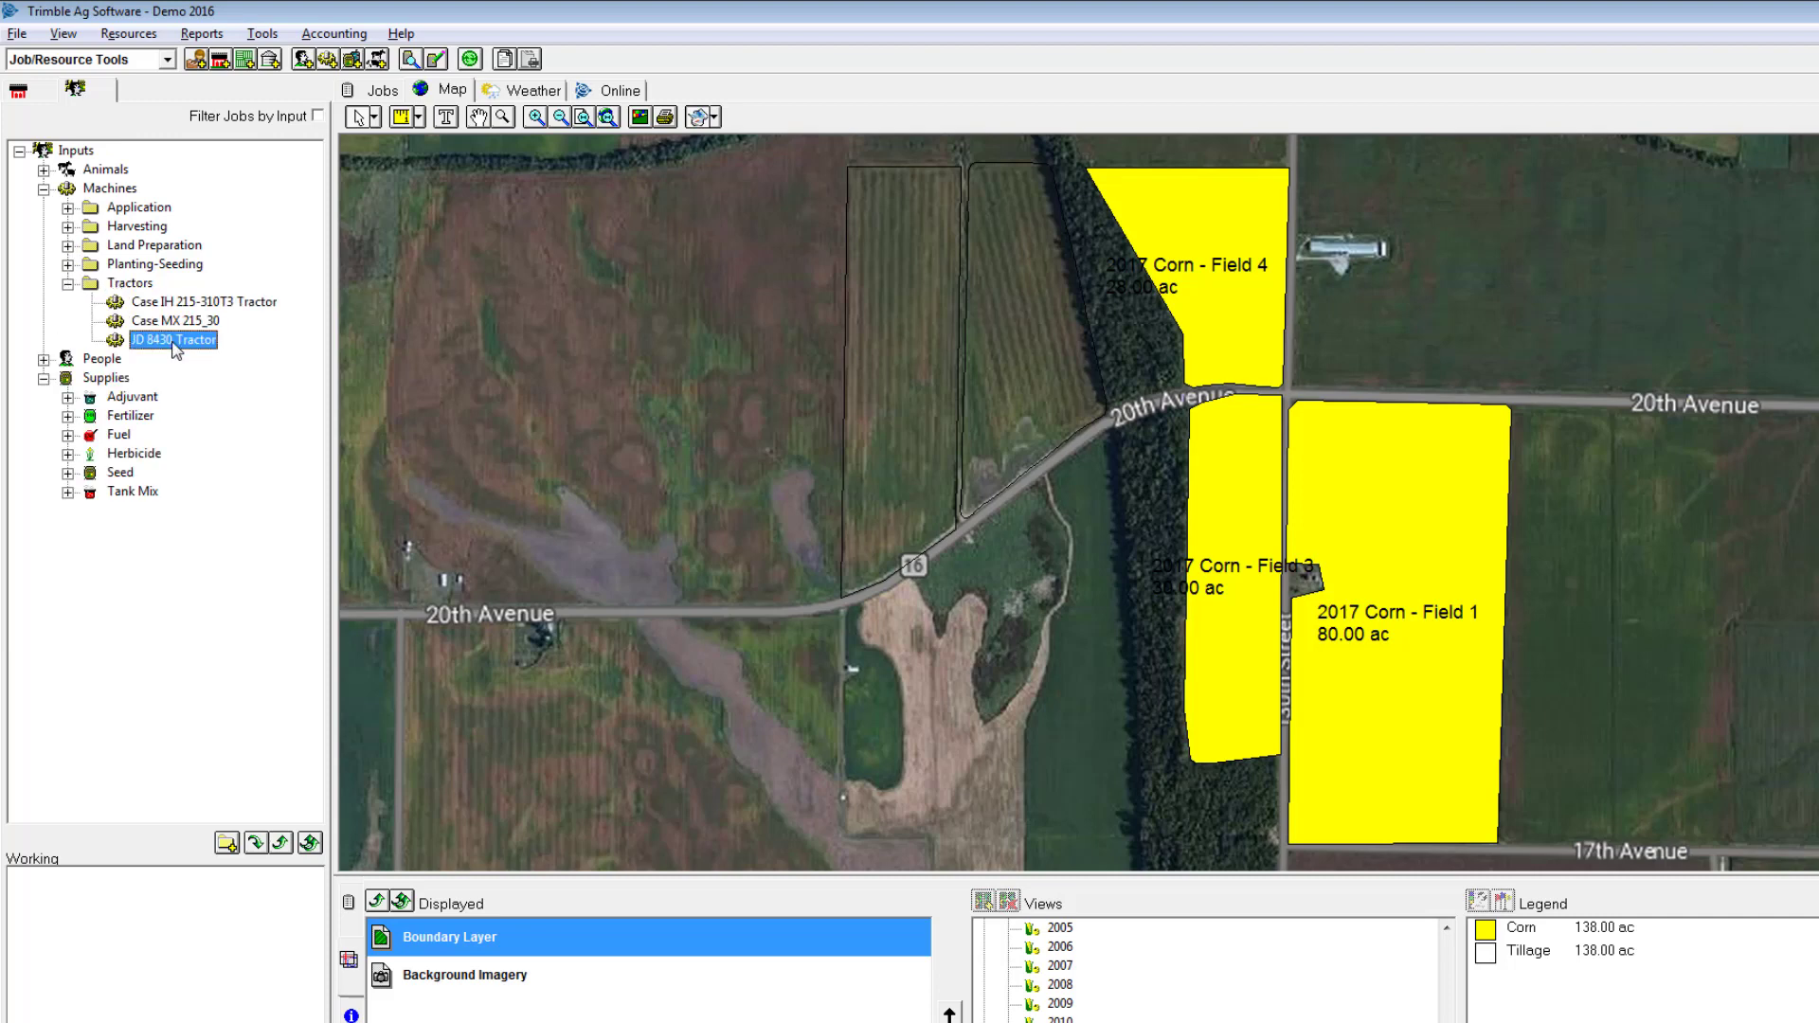
click(67, 283)
click(67, 264)
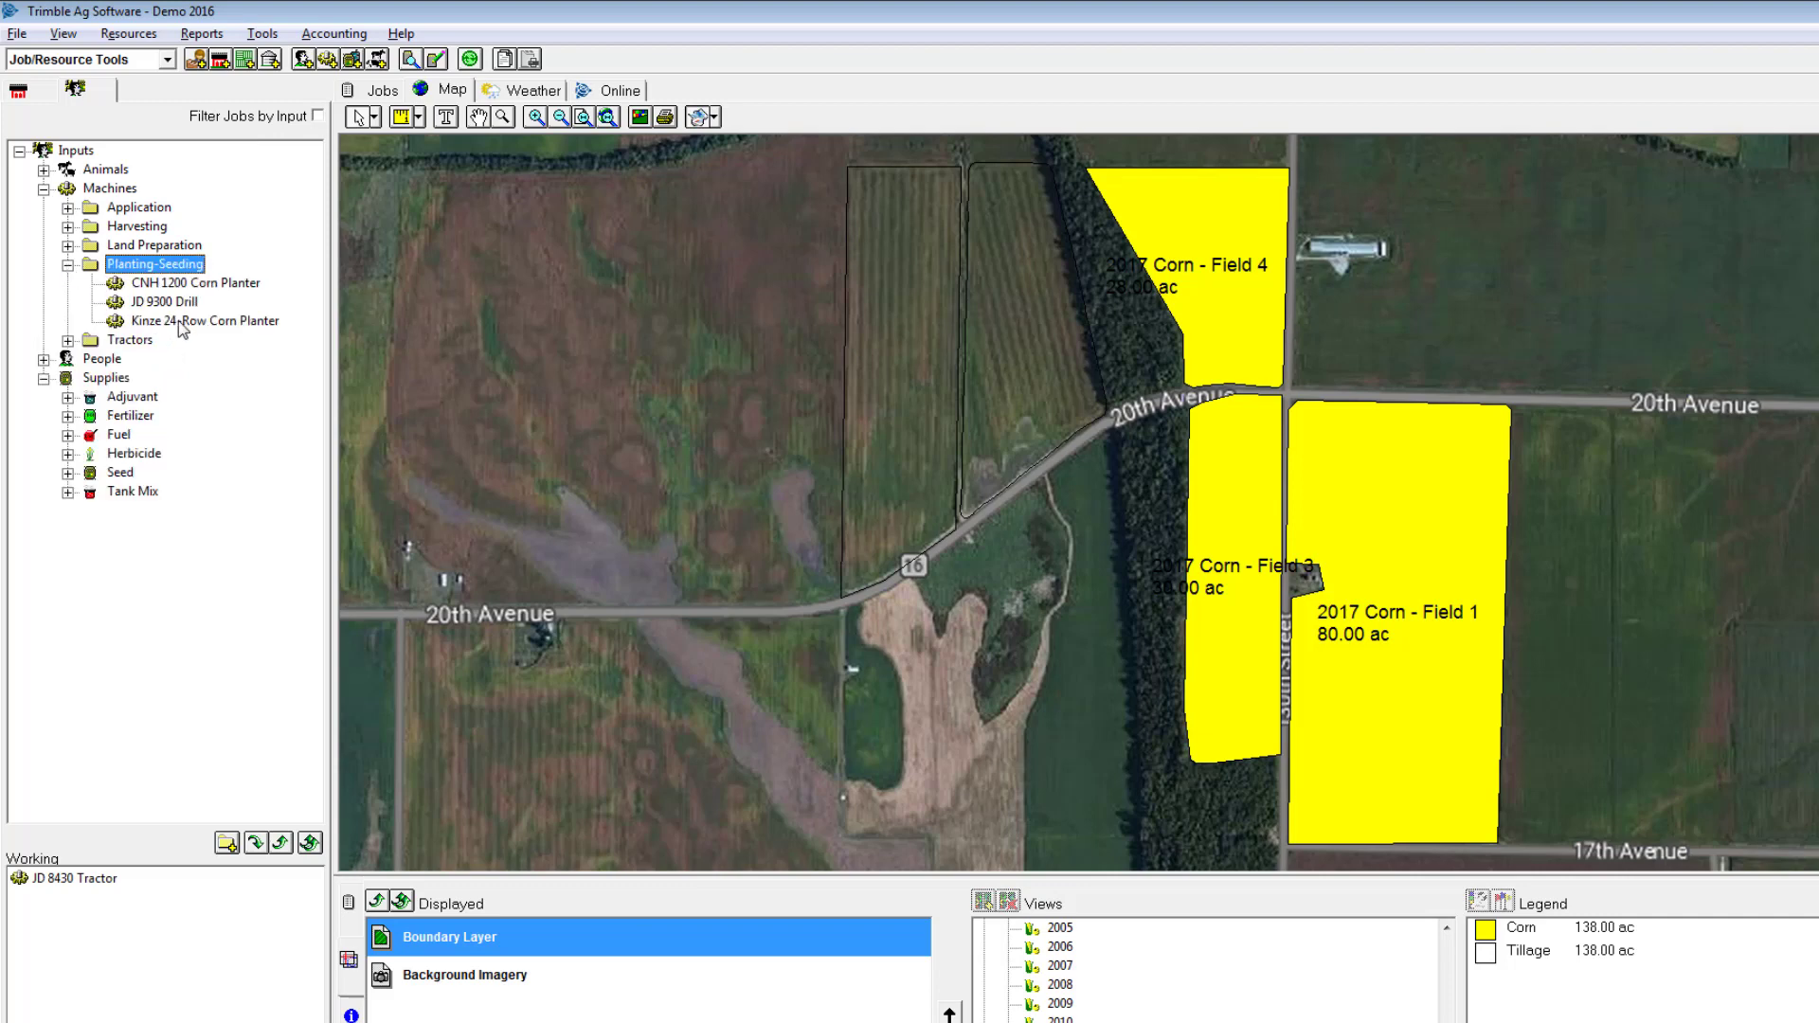
double_click(180, 322)
click(67, 264)
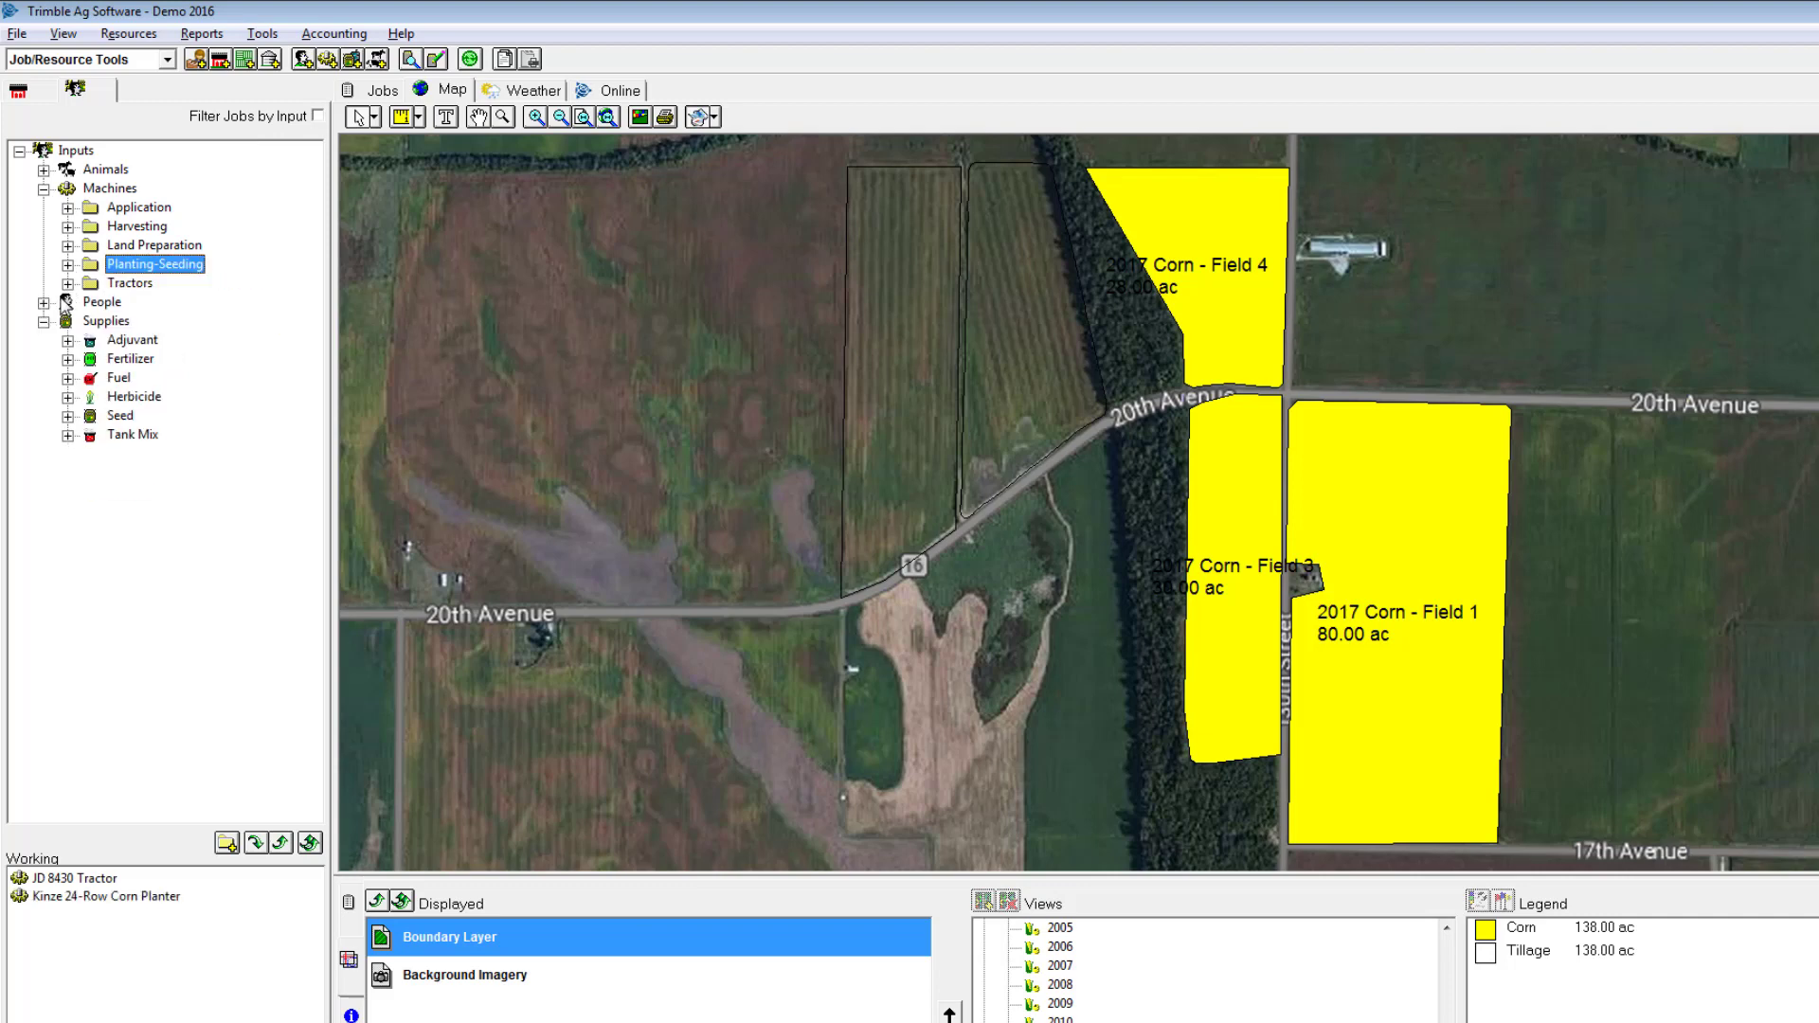
click(44, 302)
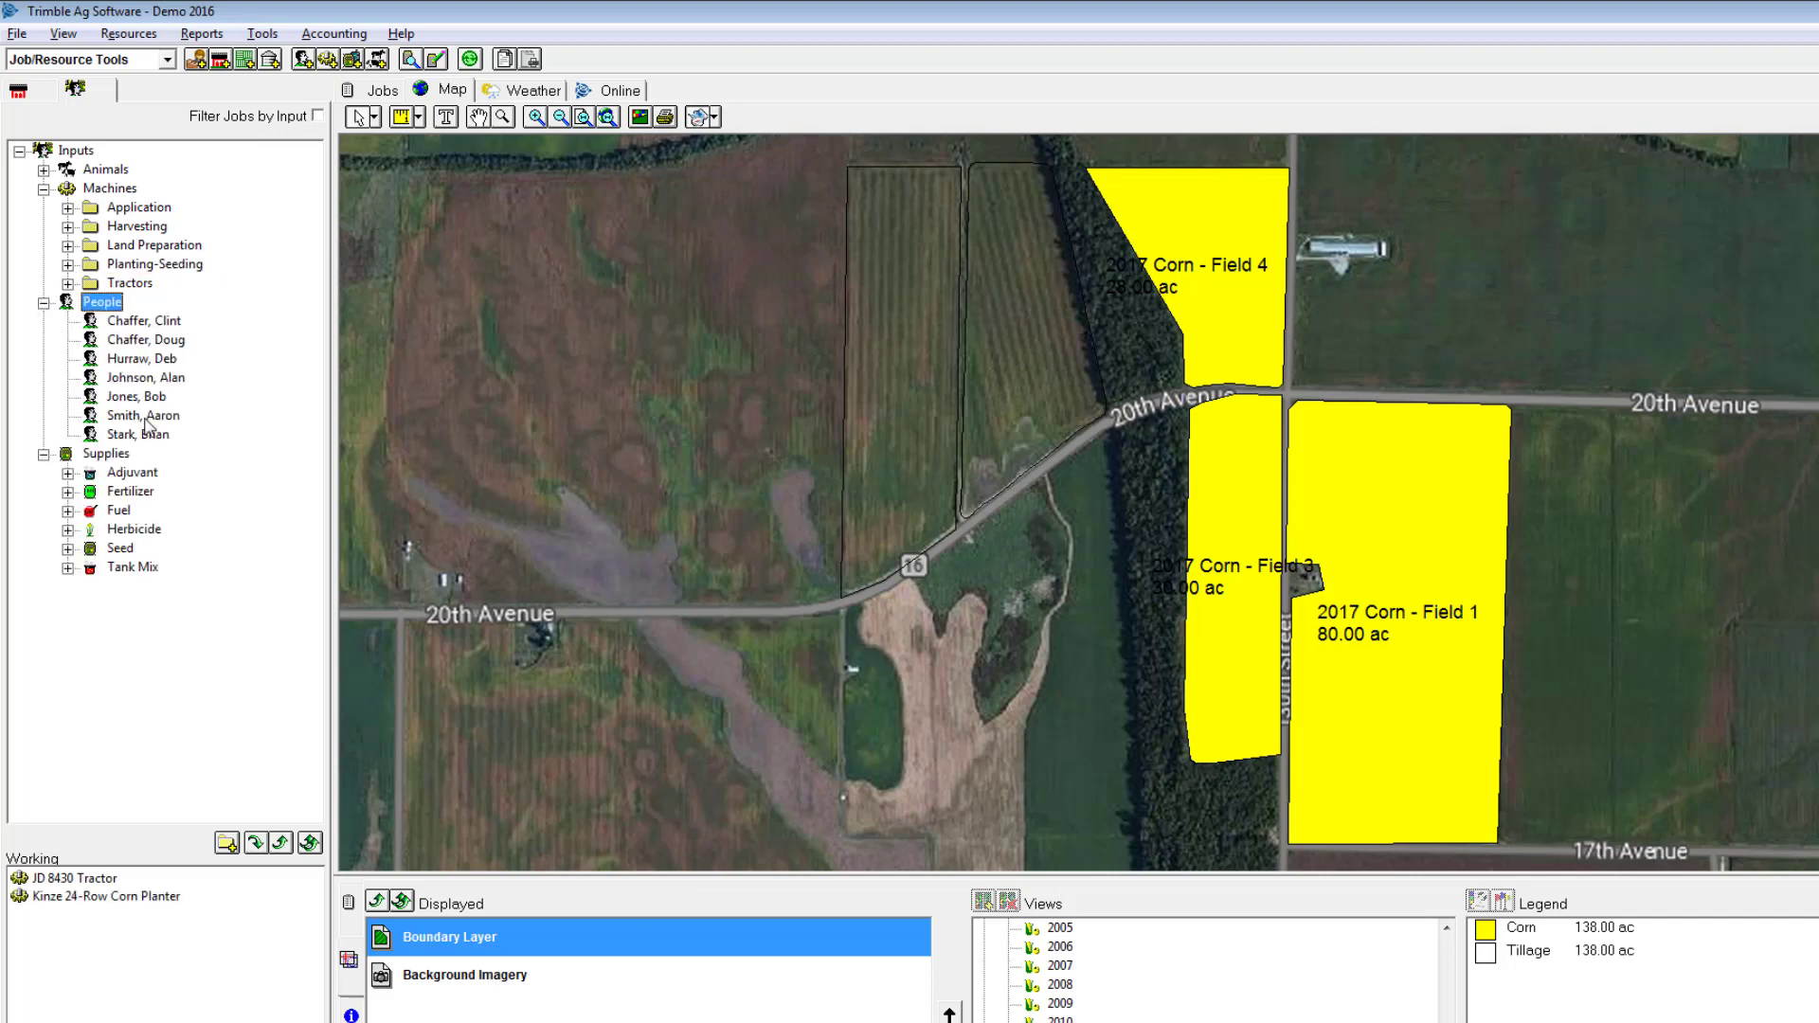
double_click(139, 434)
click(44, 302)
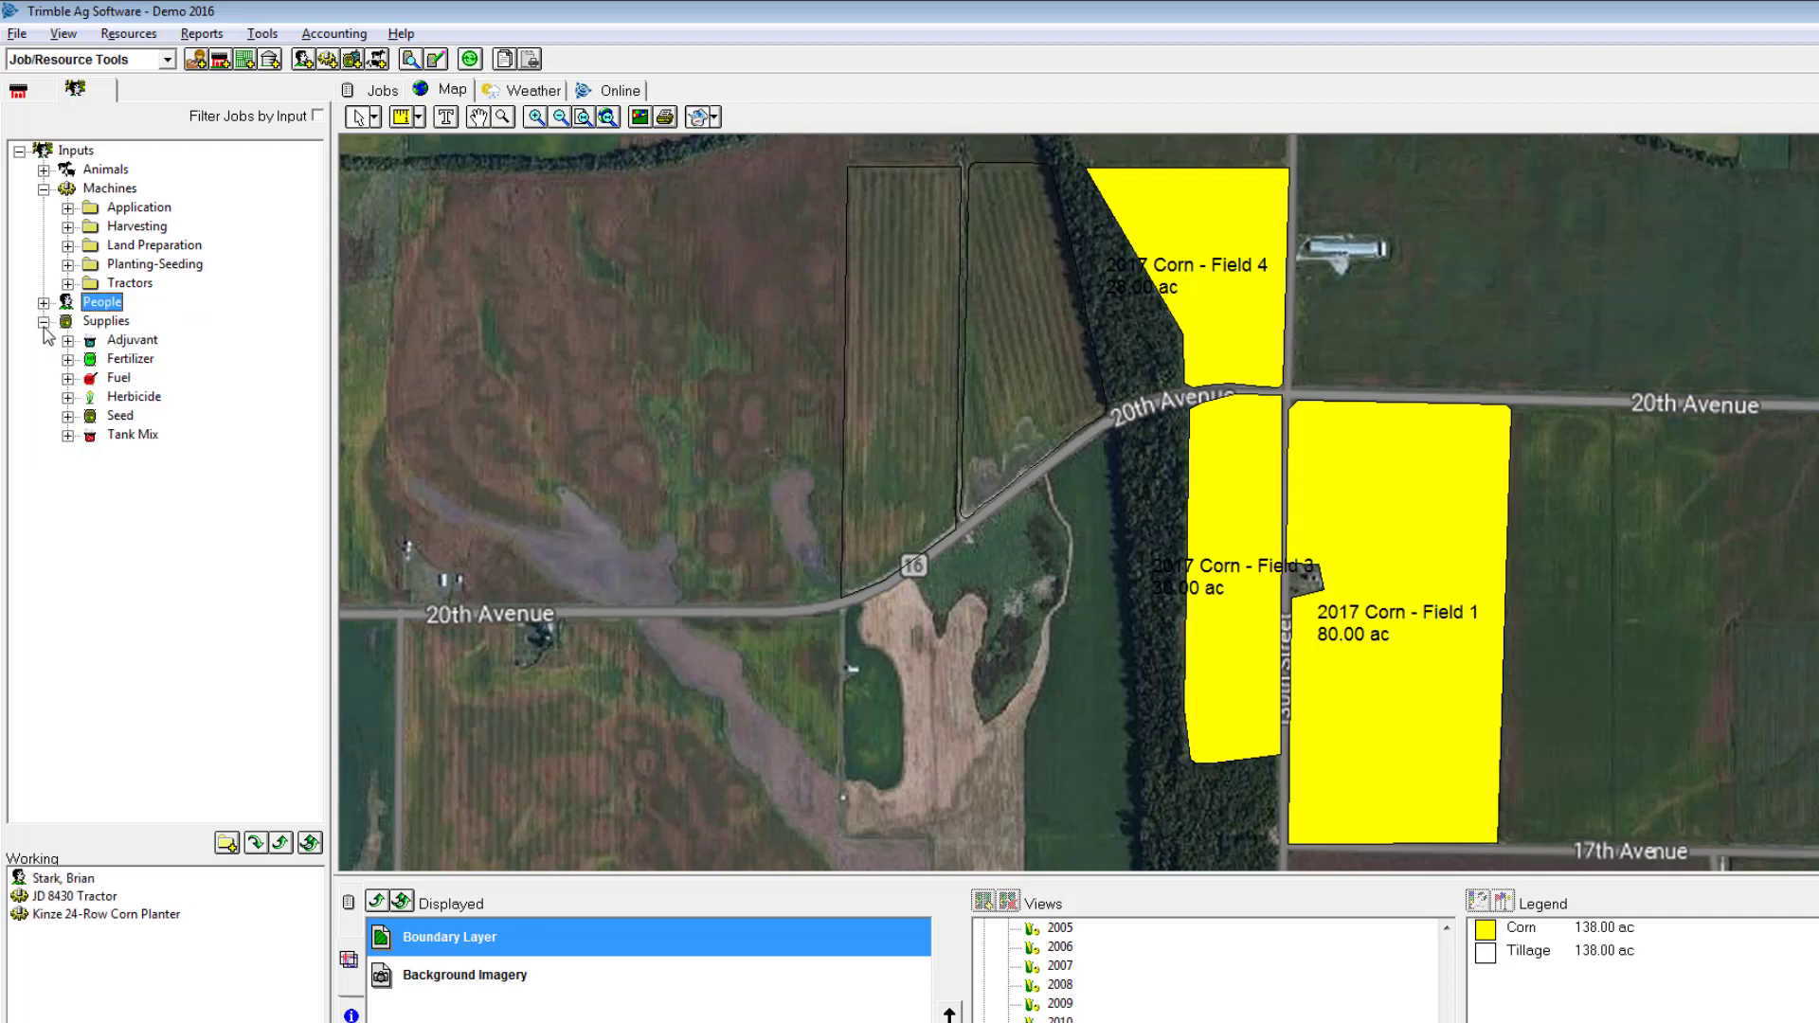
Step: Add P 0589 Seed Corn, Becks 5552 A4, Atrazine and 10-34-0 to the working group
click(67, 416)
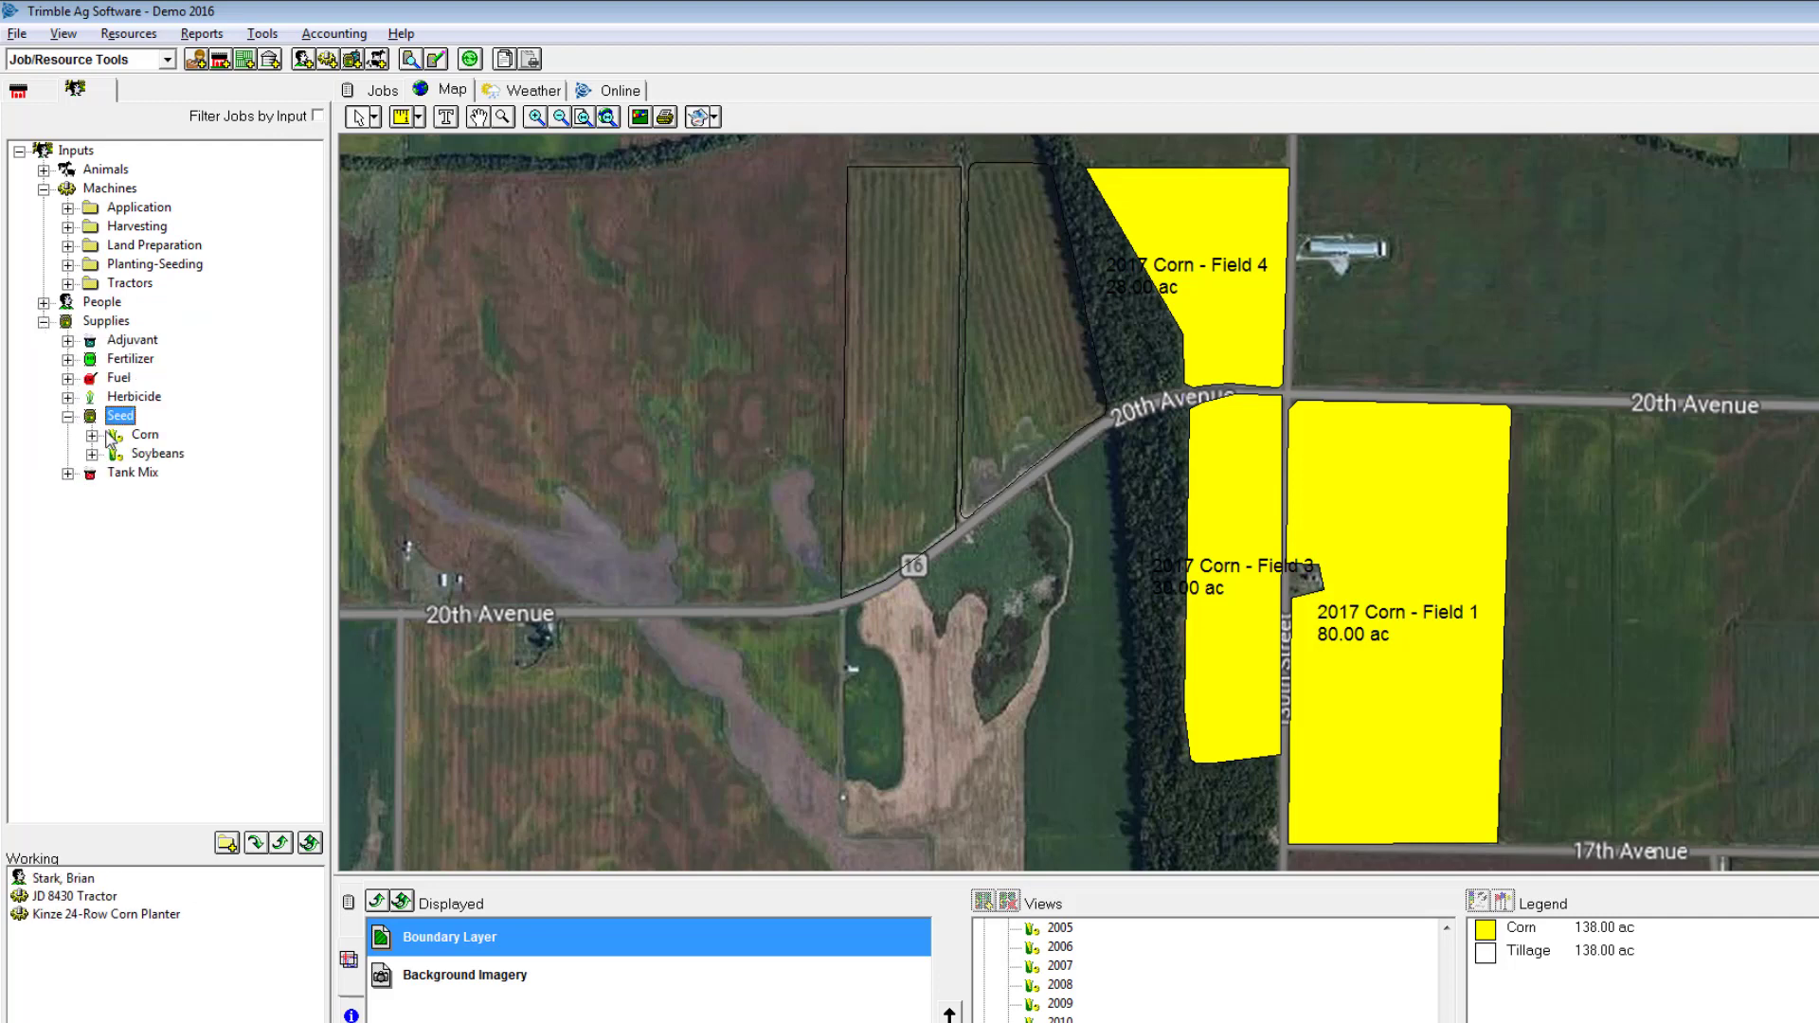
click(92, 435)
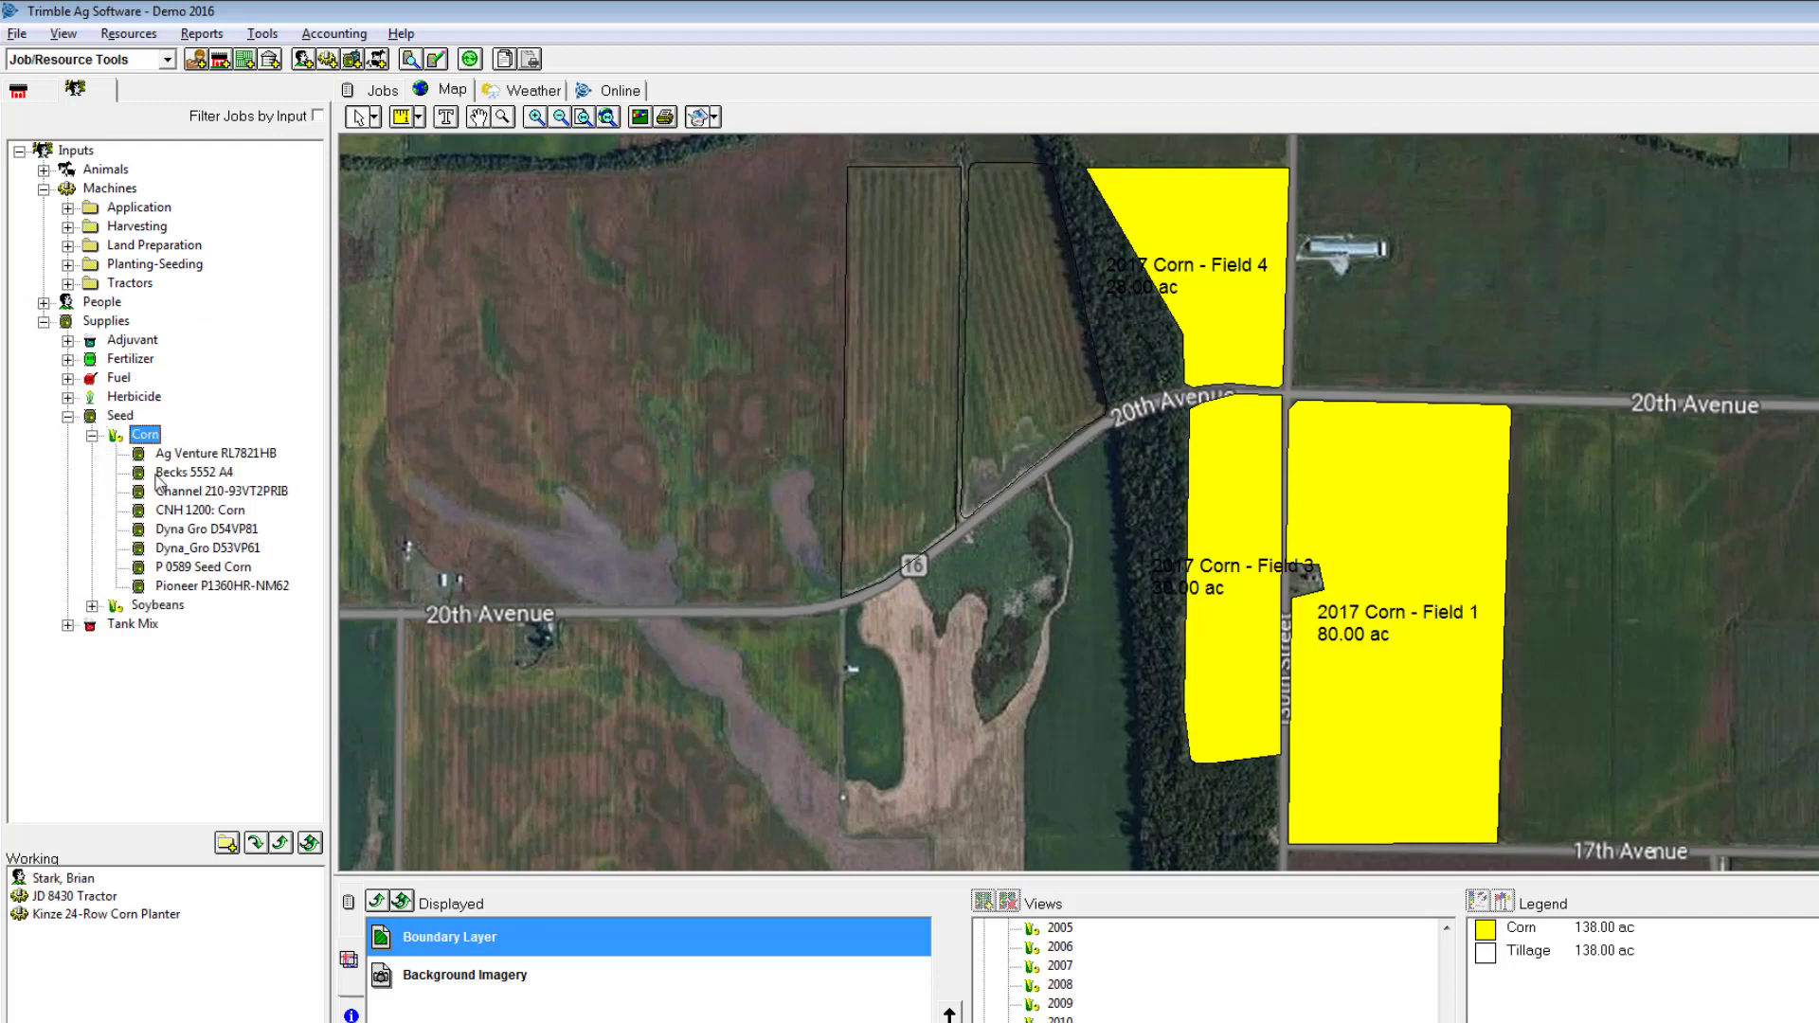
double_click(187, 568)
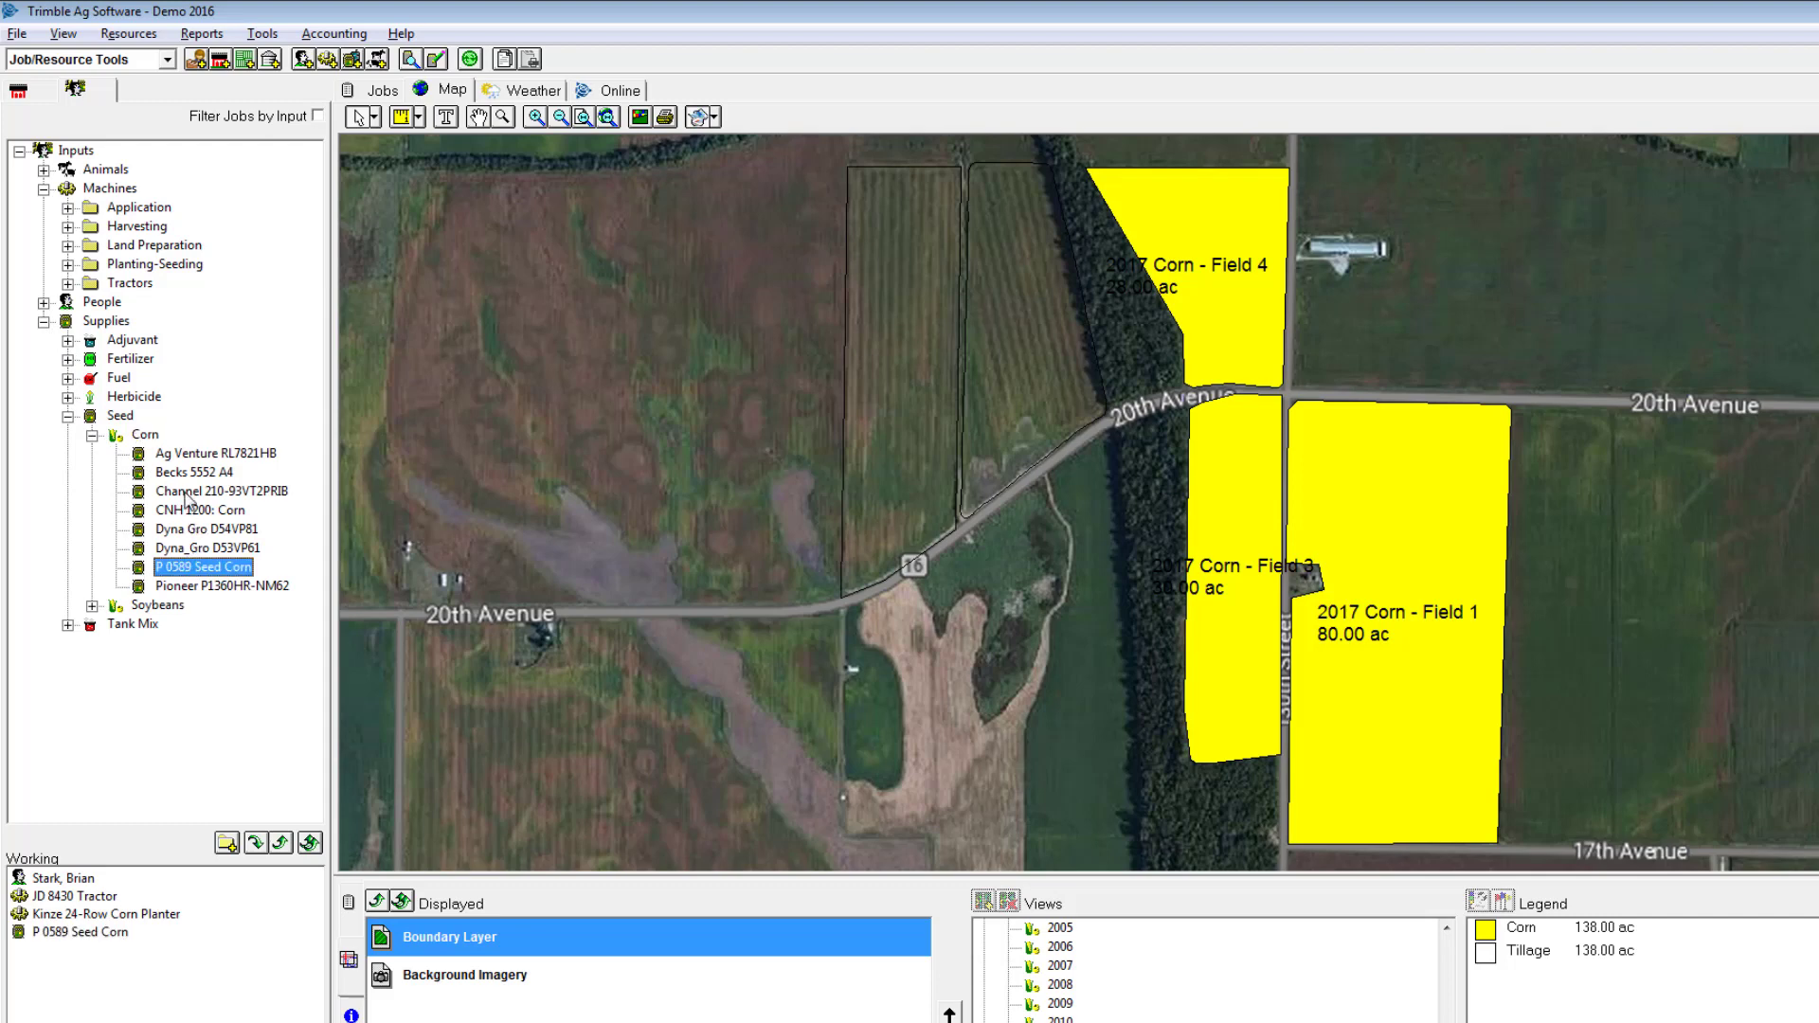
double_click(180, 473)
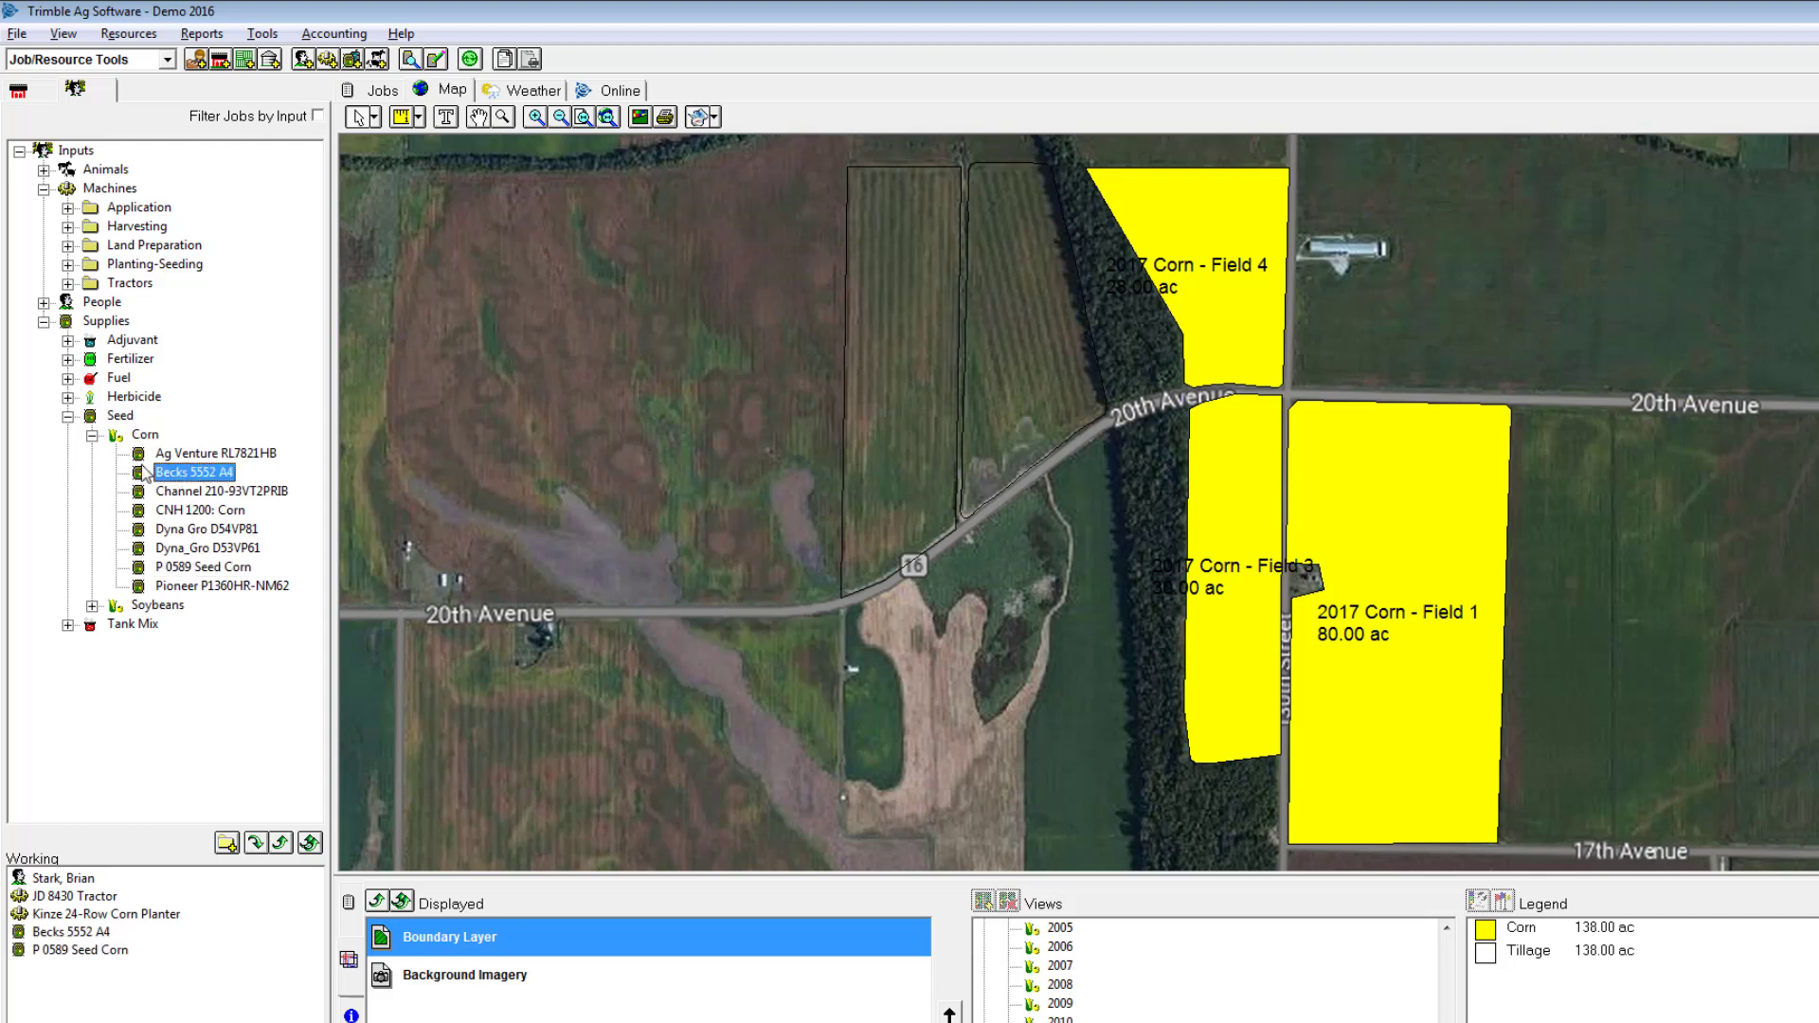
click(91, 435)
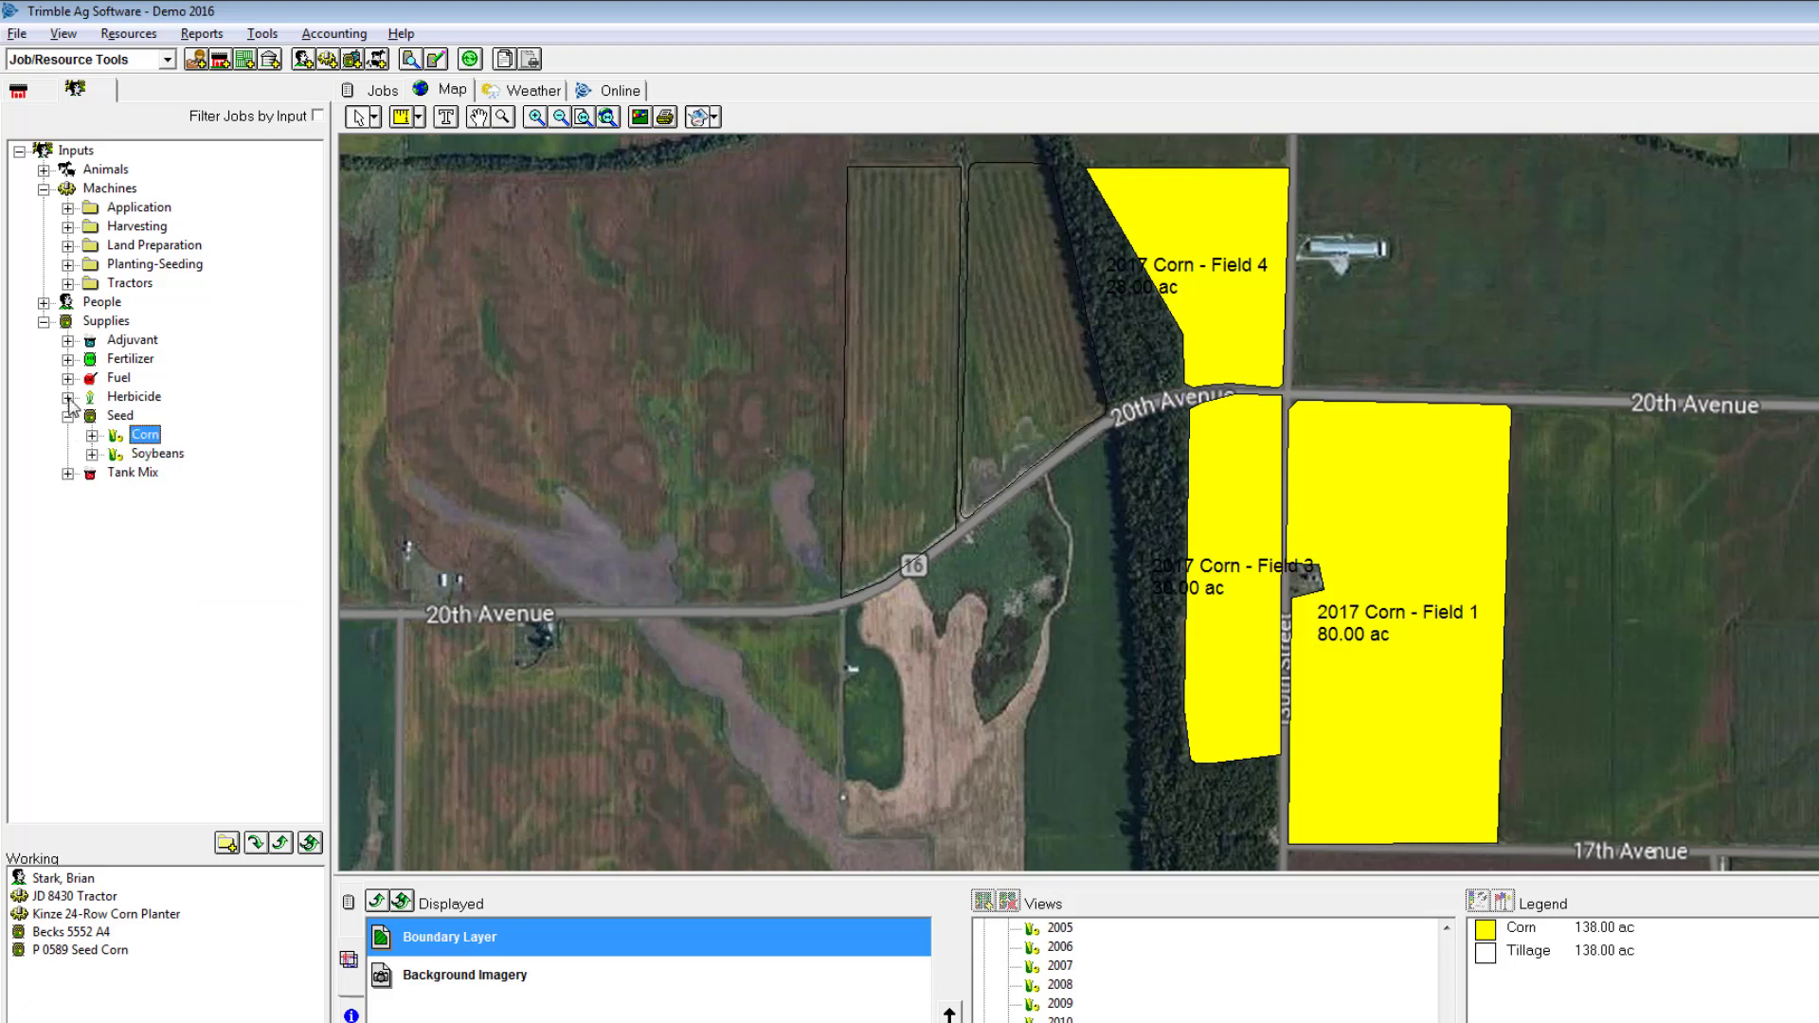
click(69, 397)
double_click(154, 435)
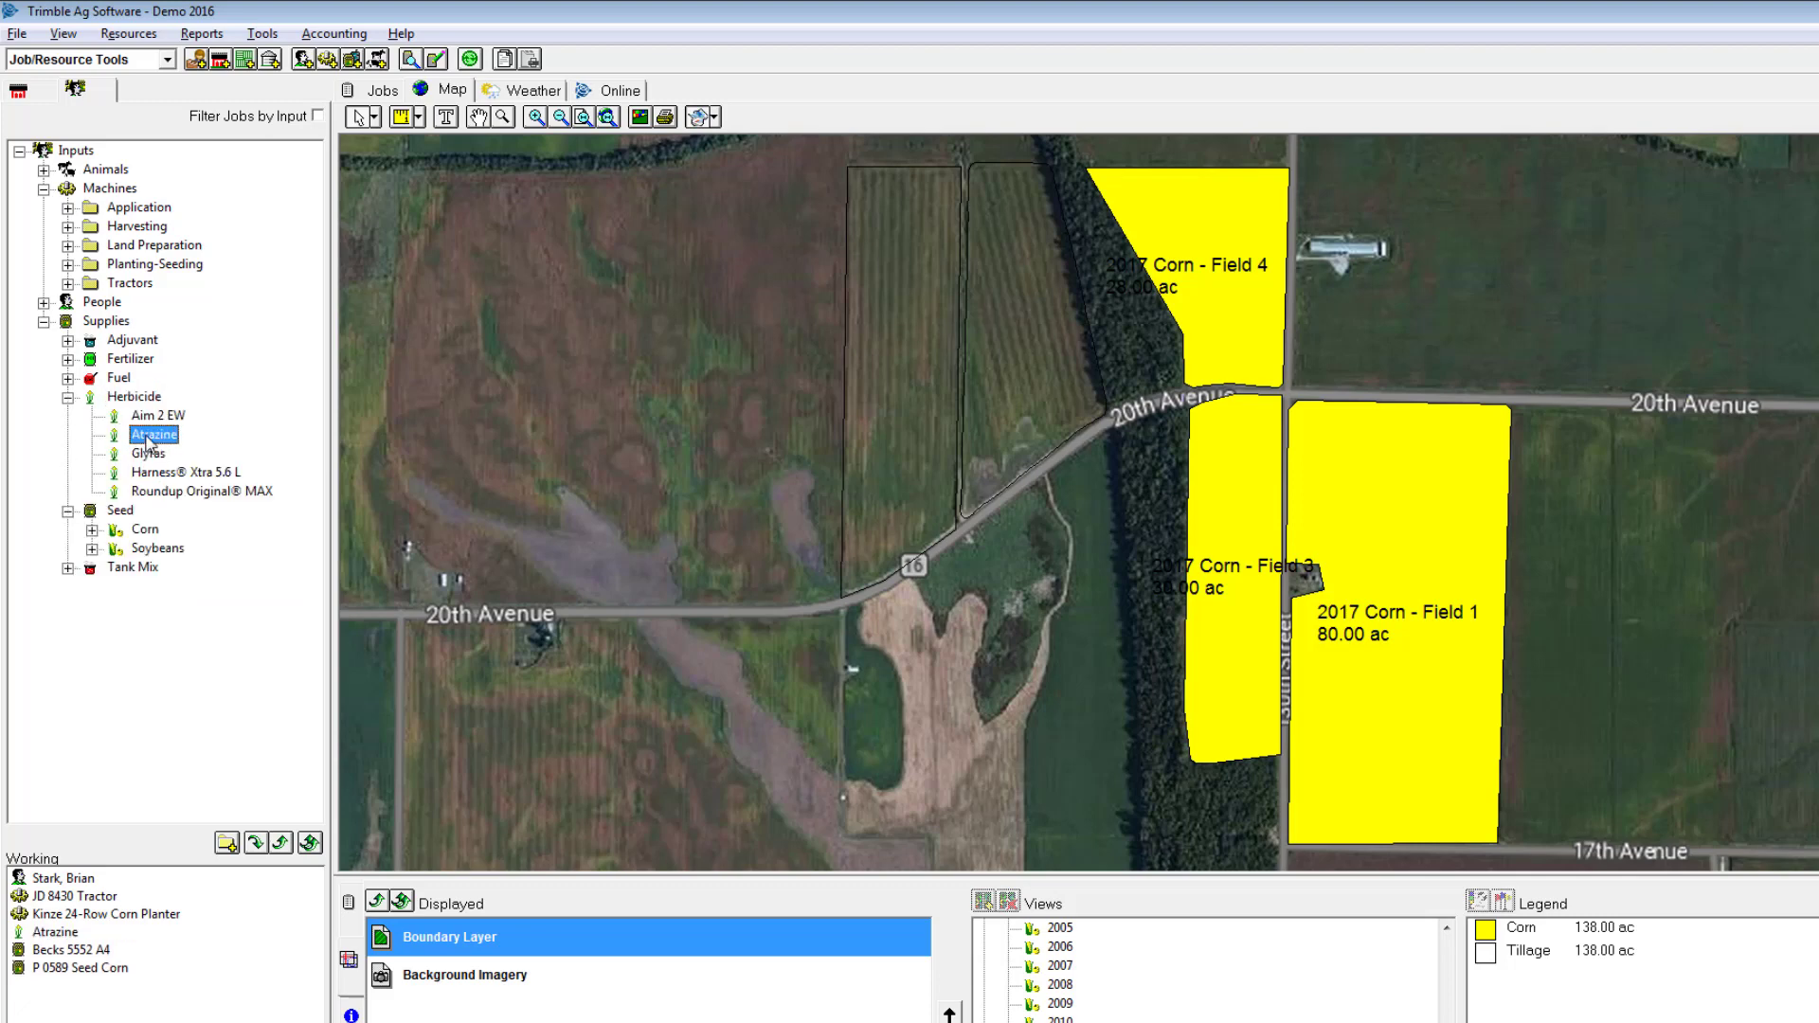
click(68, 397)
click(69, 359)
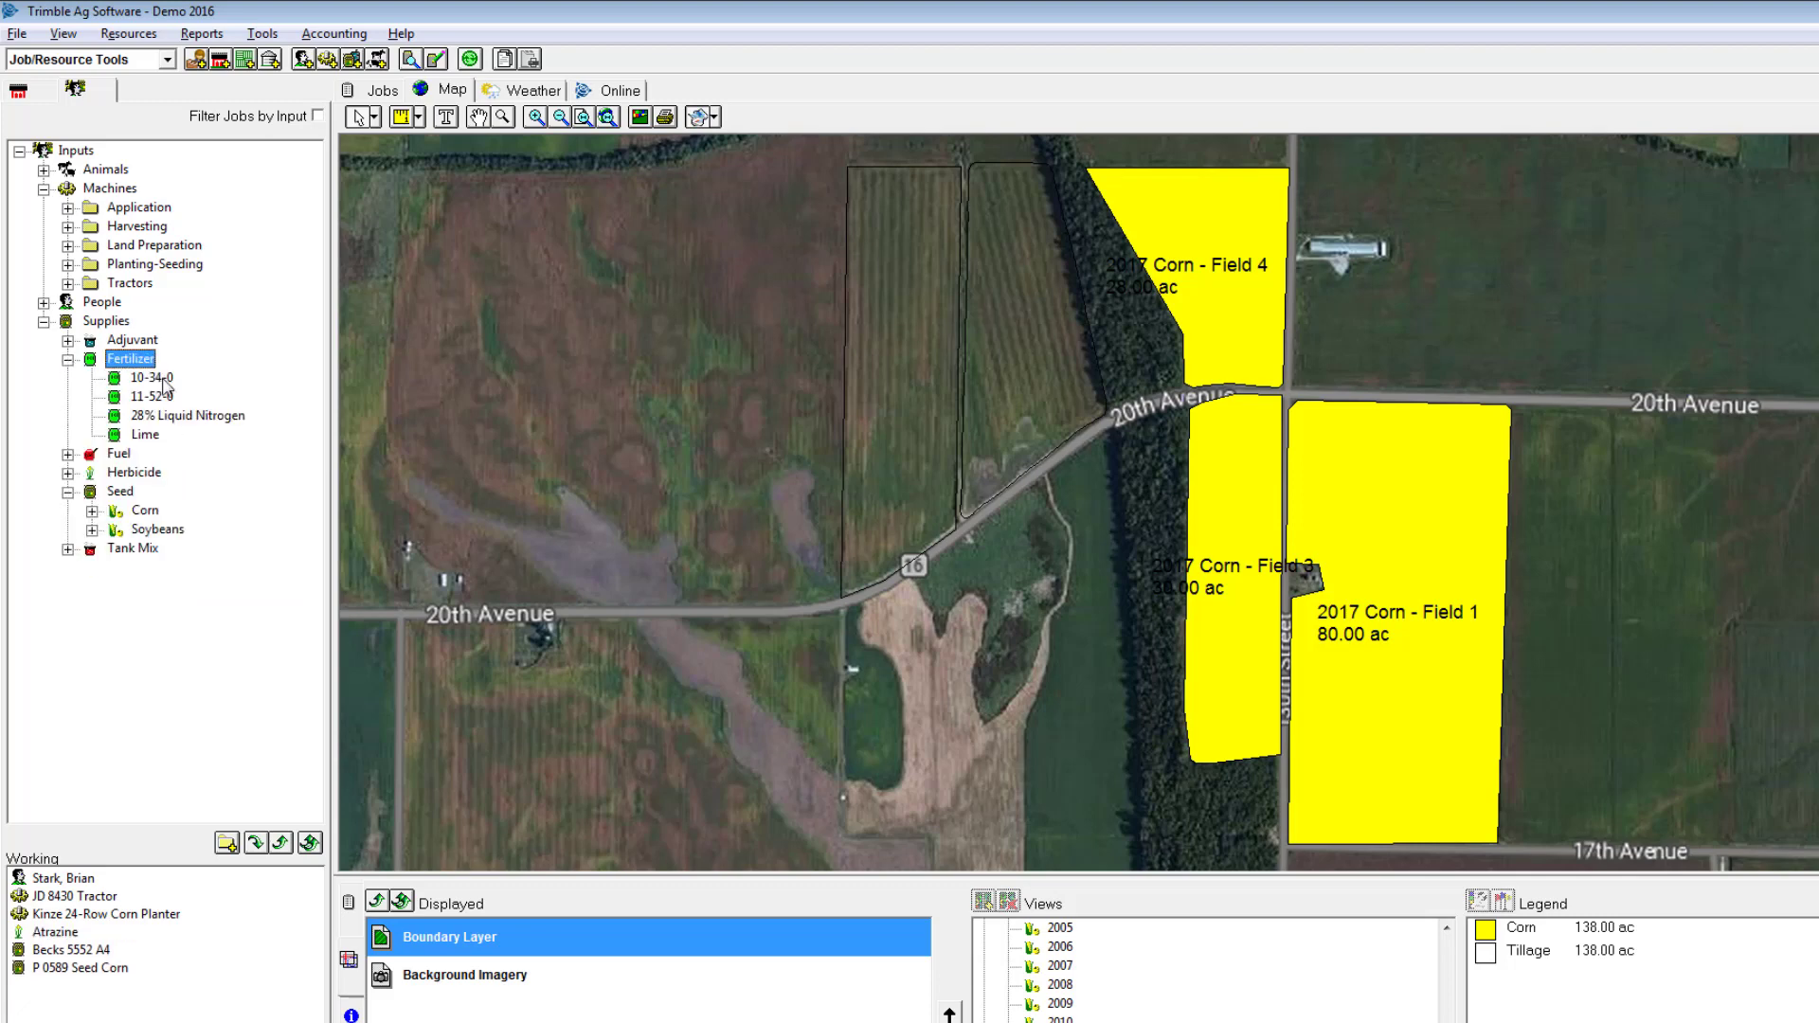
double_click(163, 379)
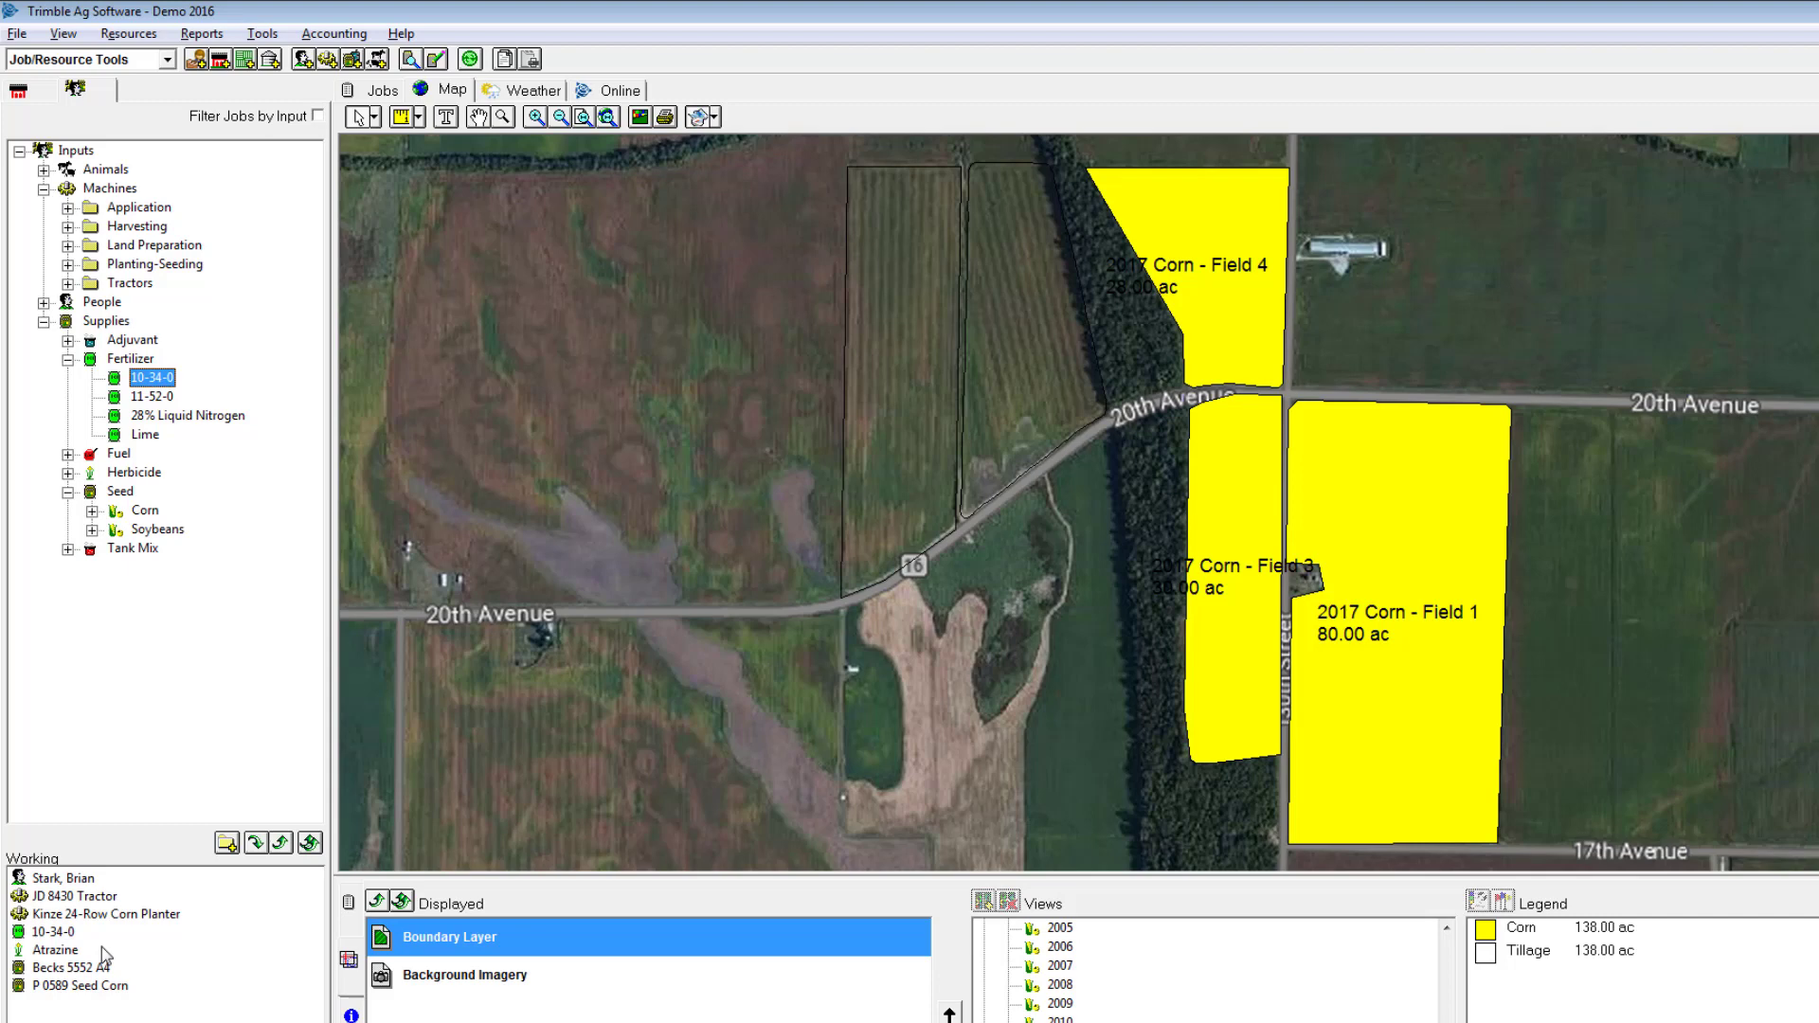
Step: Apply the working group to Field 1 as a completed Planting-Seeding job
right_click(1322, 476)
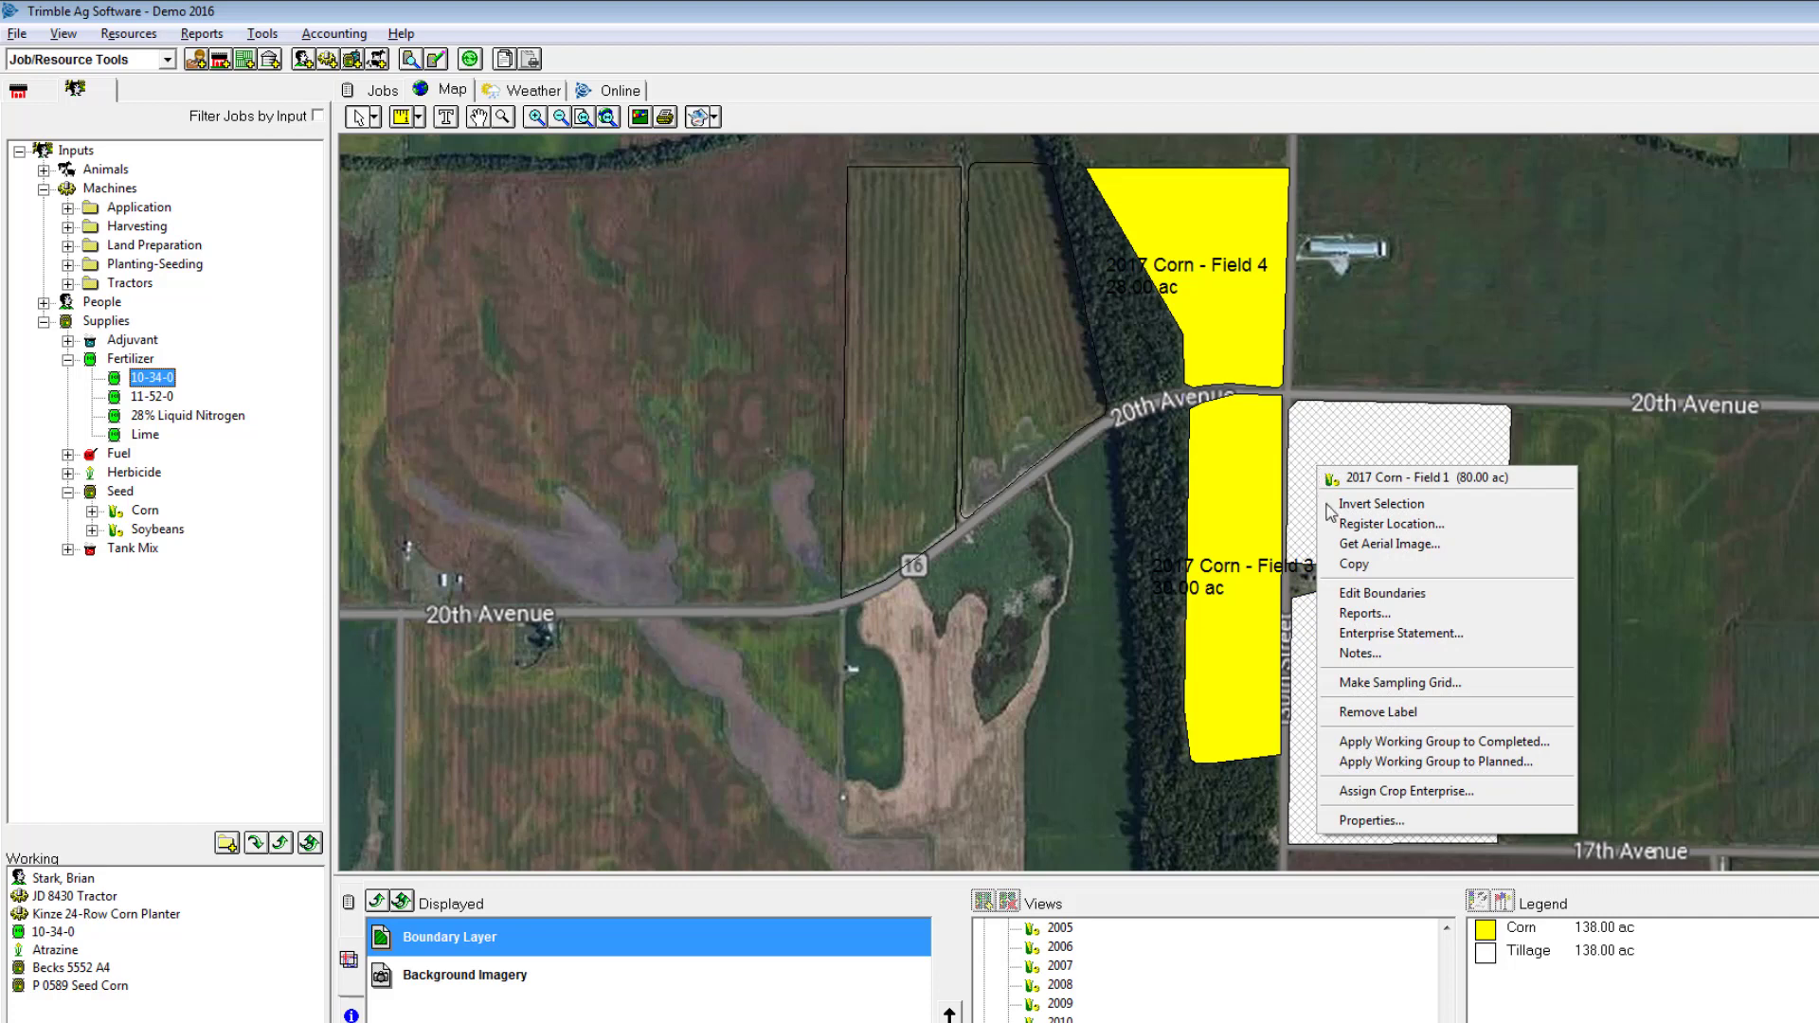
click(1380, 737)
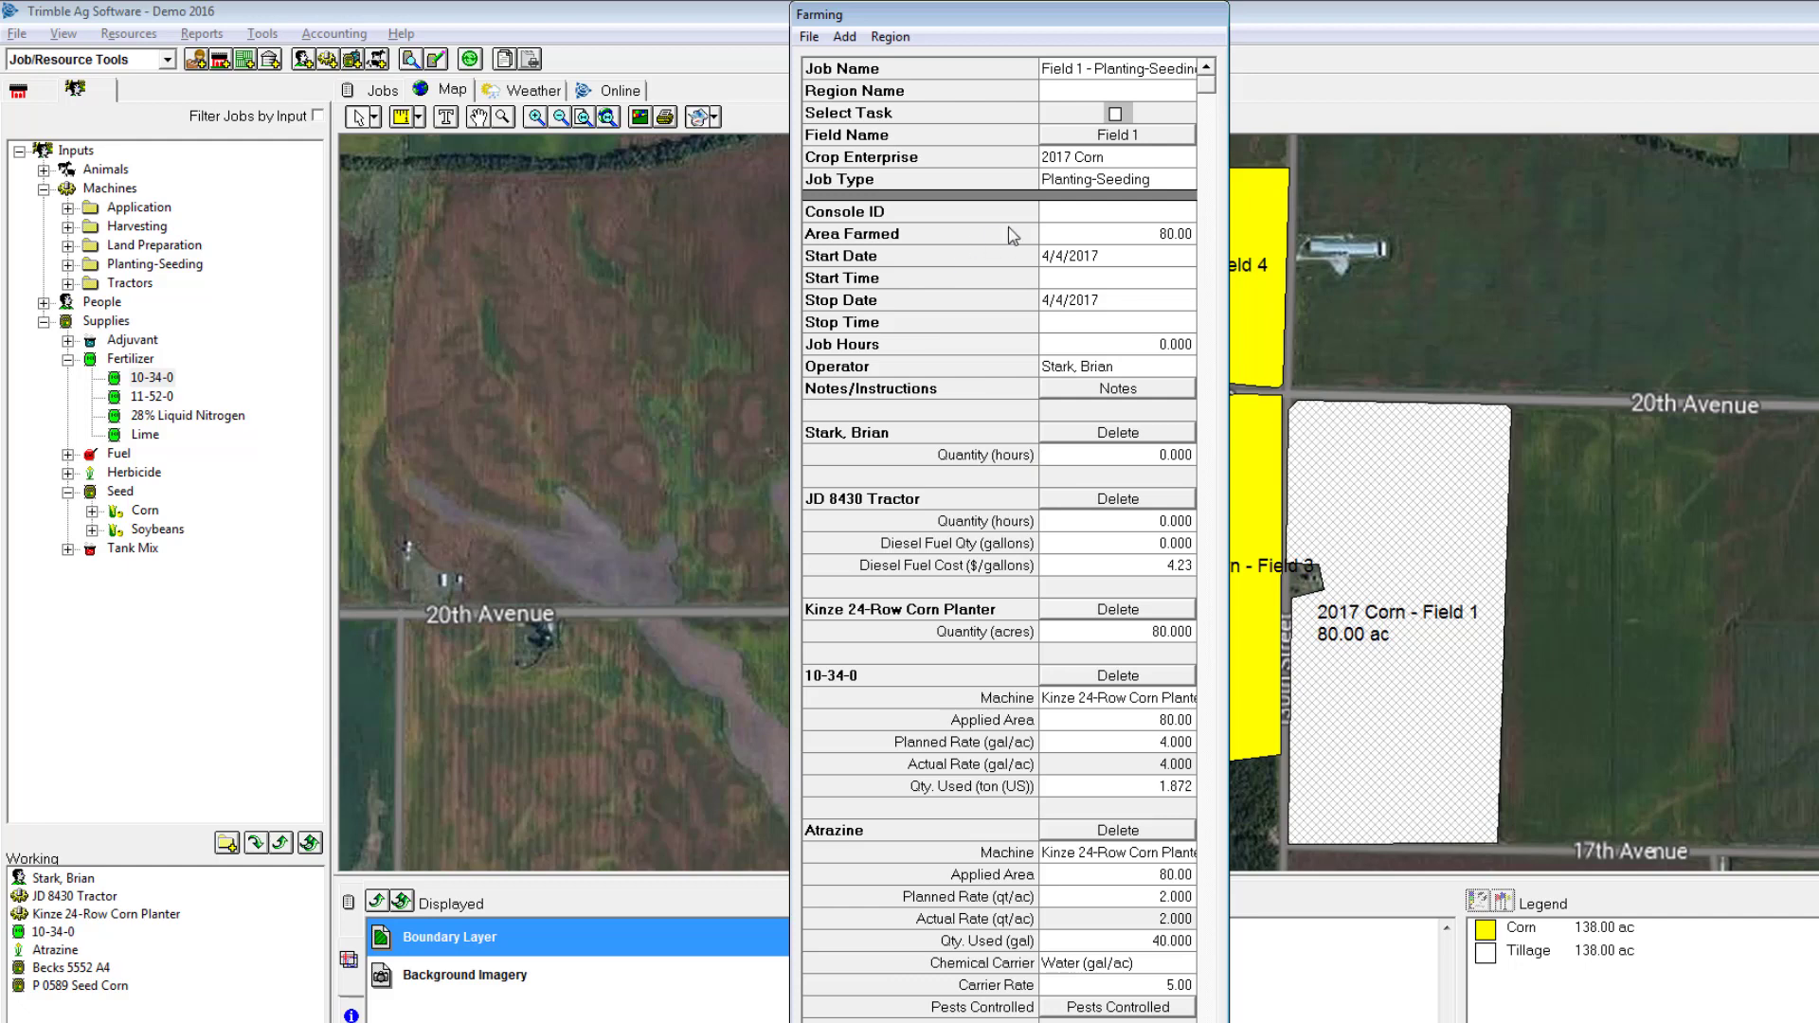
Step: Keep 2017 Corn as the crop enterprise and set the job hours to 5
click(1173, 166)
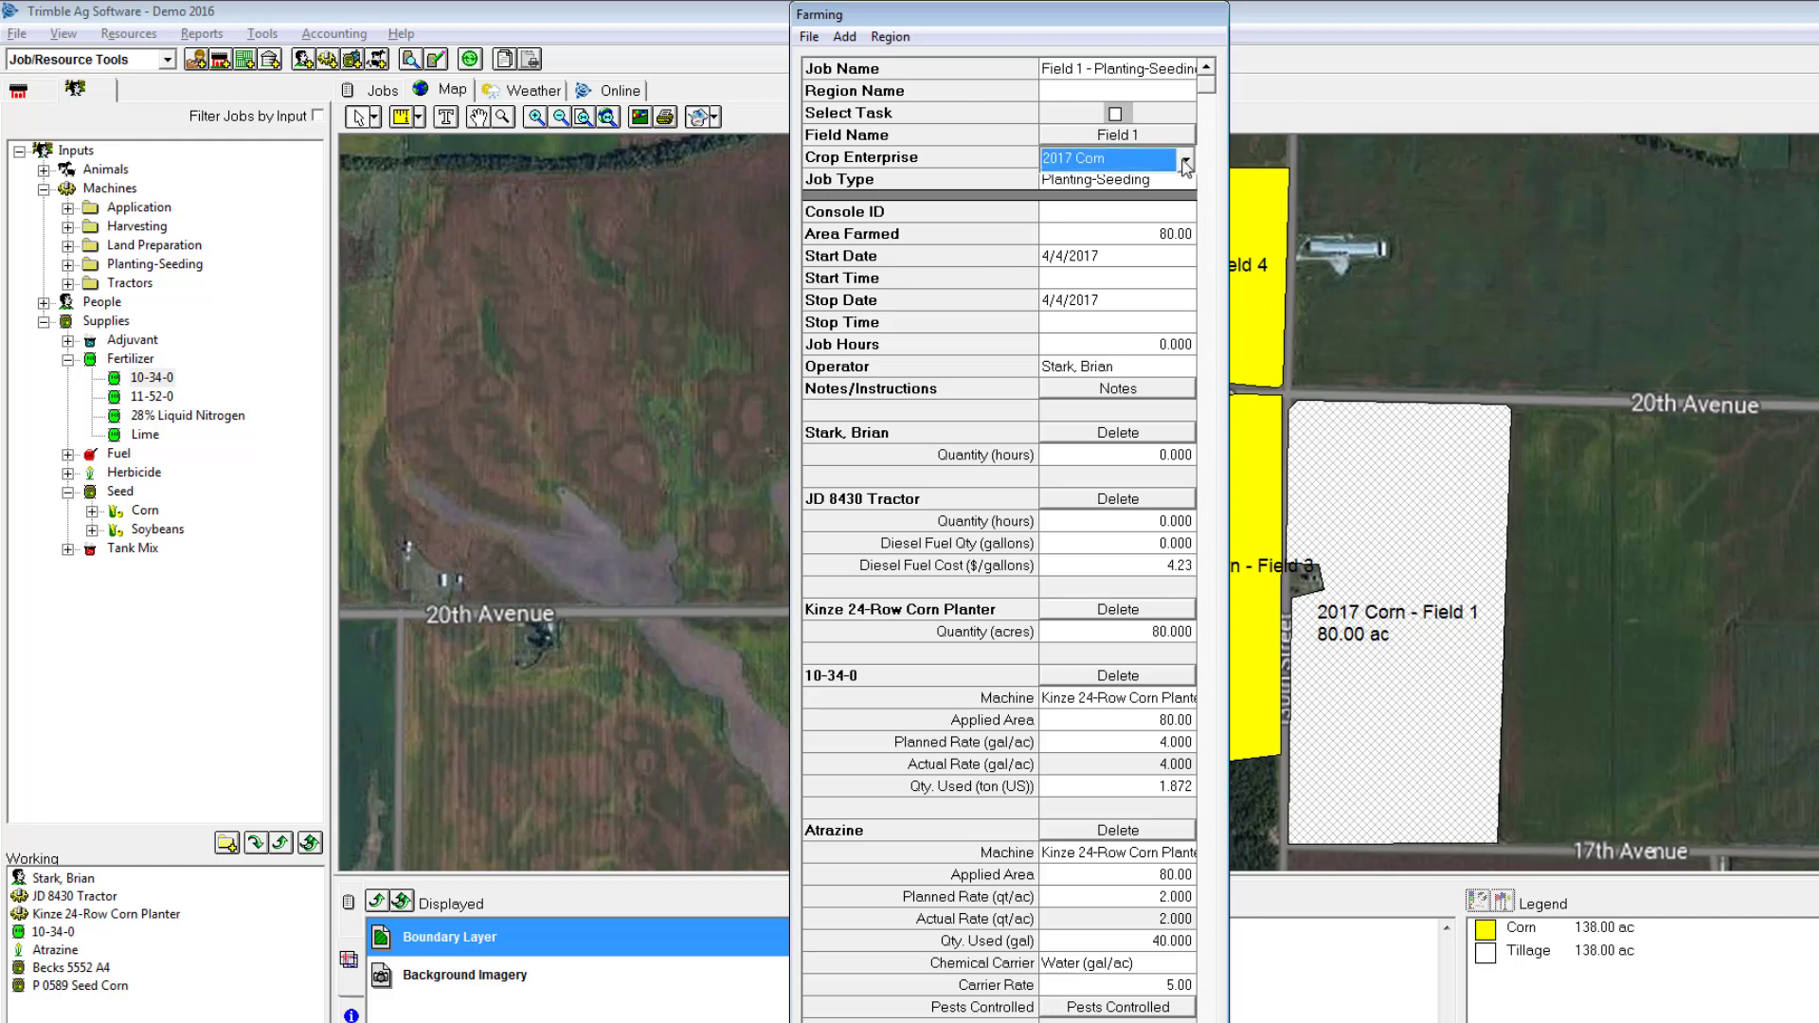
click(1186, 161)
click(1186, 161)
click(1088, 343)
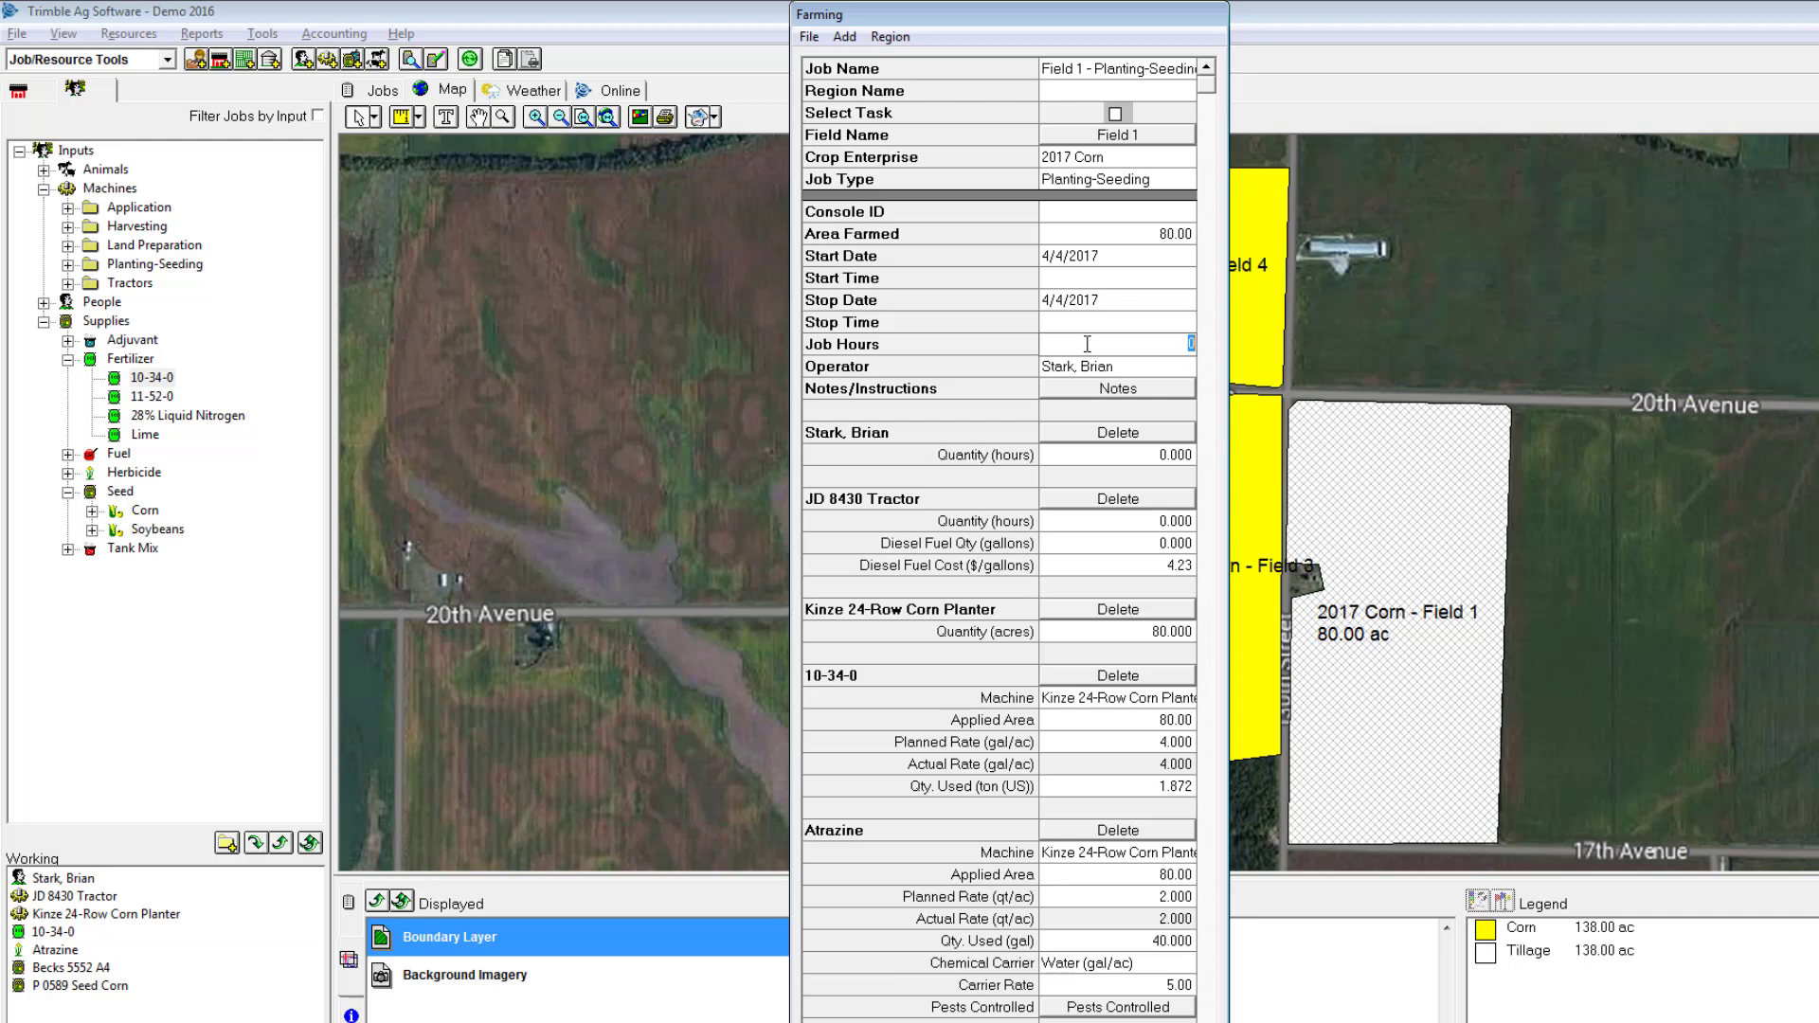
text(5)
click(1093, 462)
drag(1207, 84, 1208, 259)
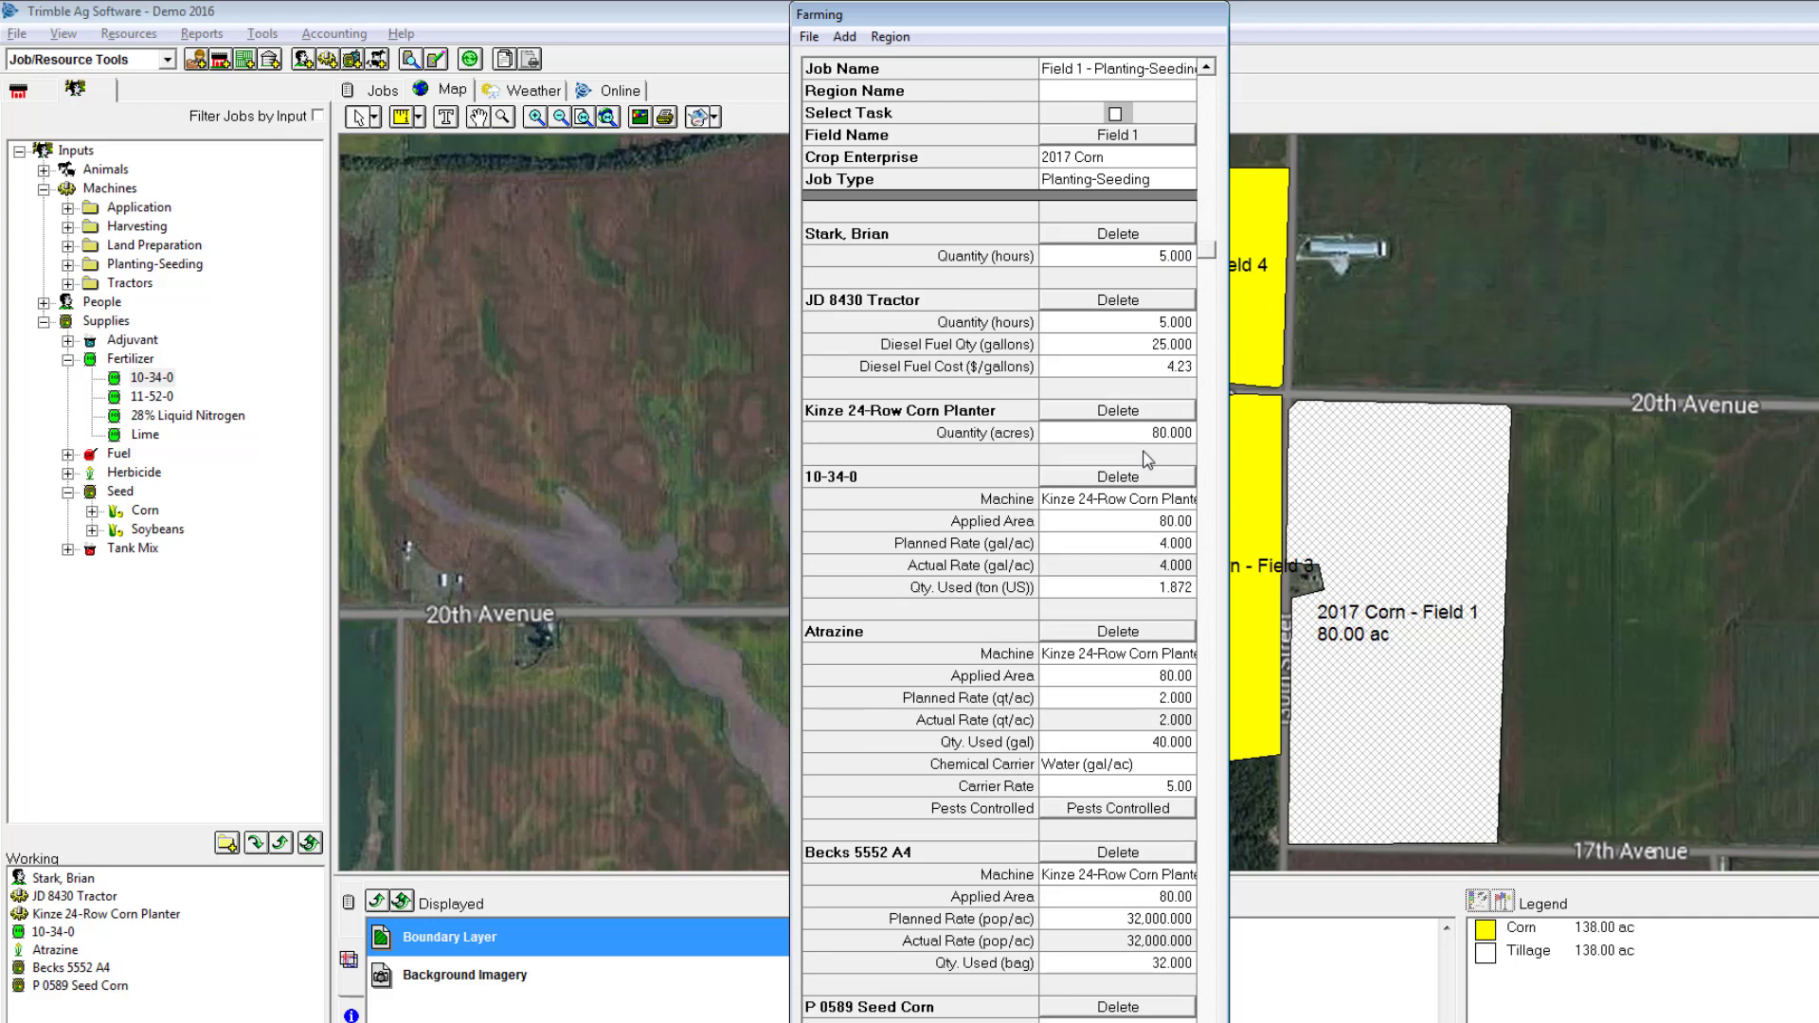
Step: Enter Diesel Fuel Qty 20, 10-34-0 Qty. Used 2 and Atrazine Qty. Used 42
click(1140, 348)
text(20)
drag(1211, 264, 1244, 420)
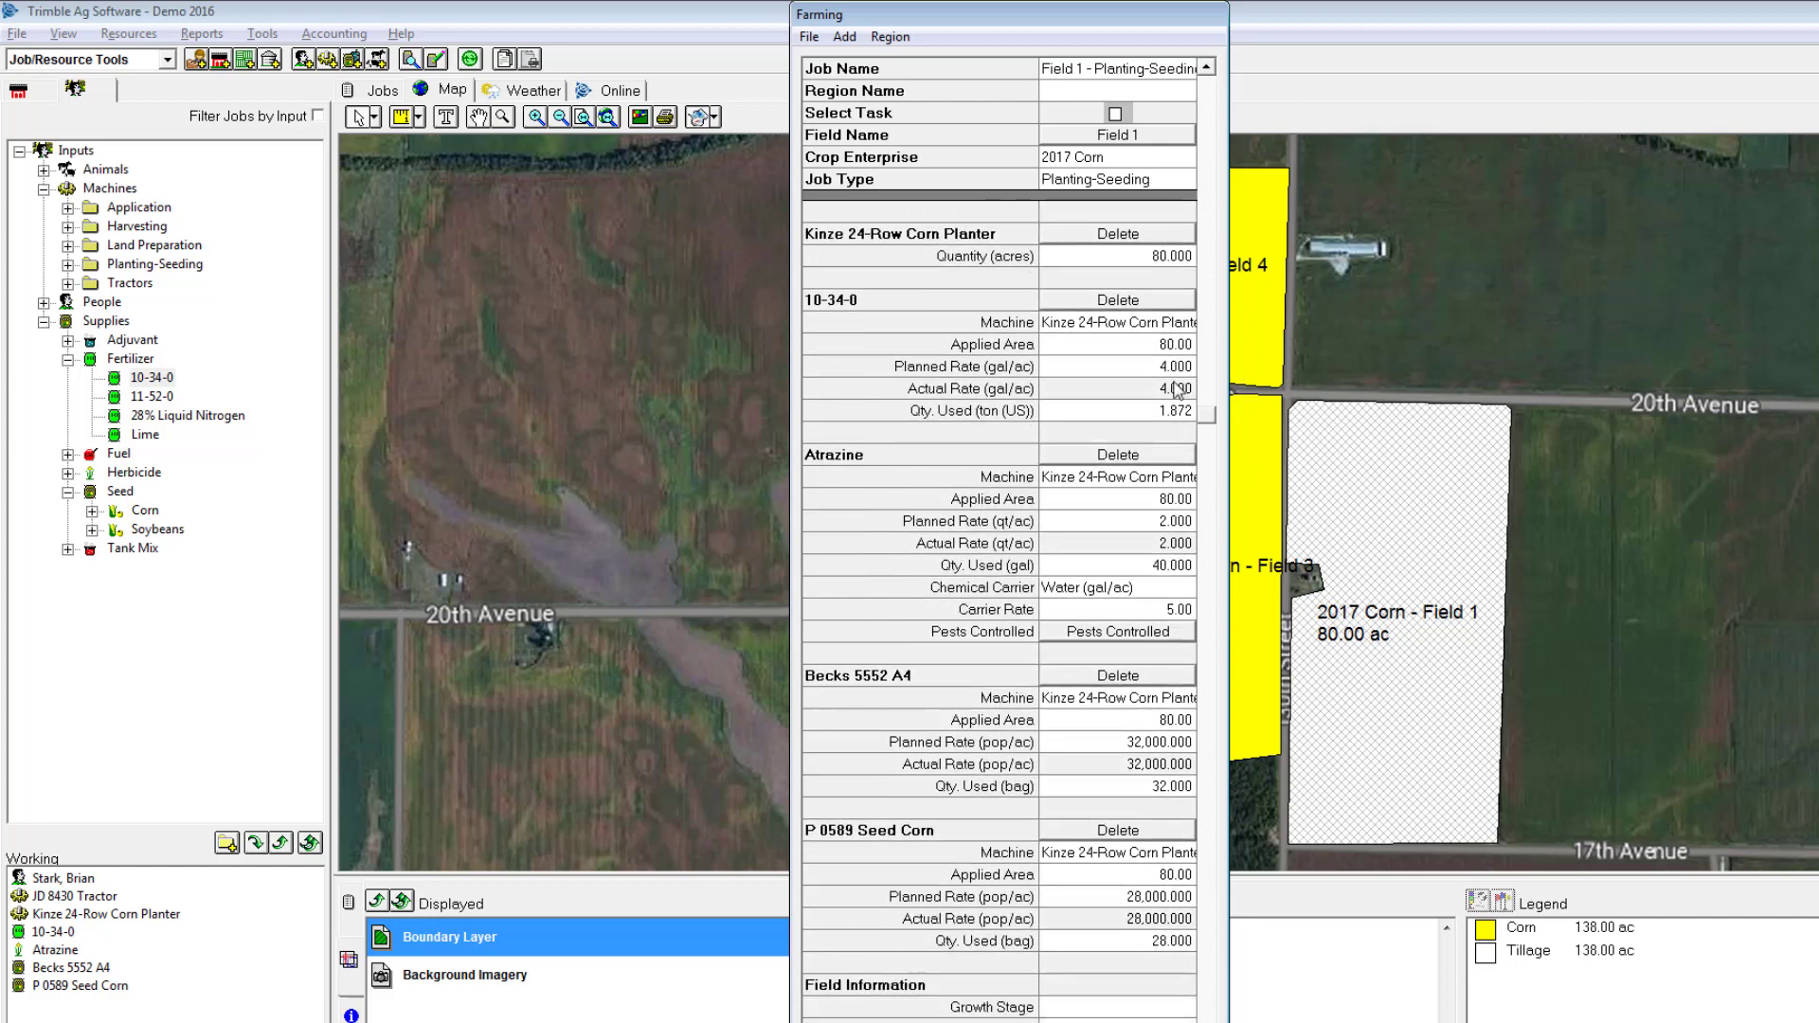
click(1140, 372)
click(1140, 413)
text(2)
click(1149, 369)
click(1122, 565)
text(42)
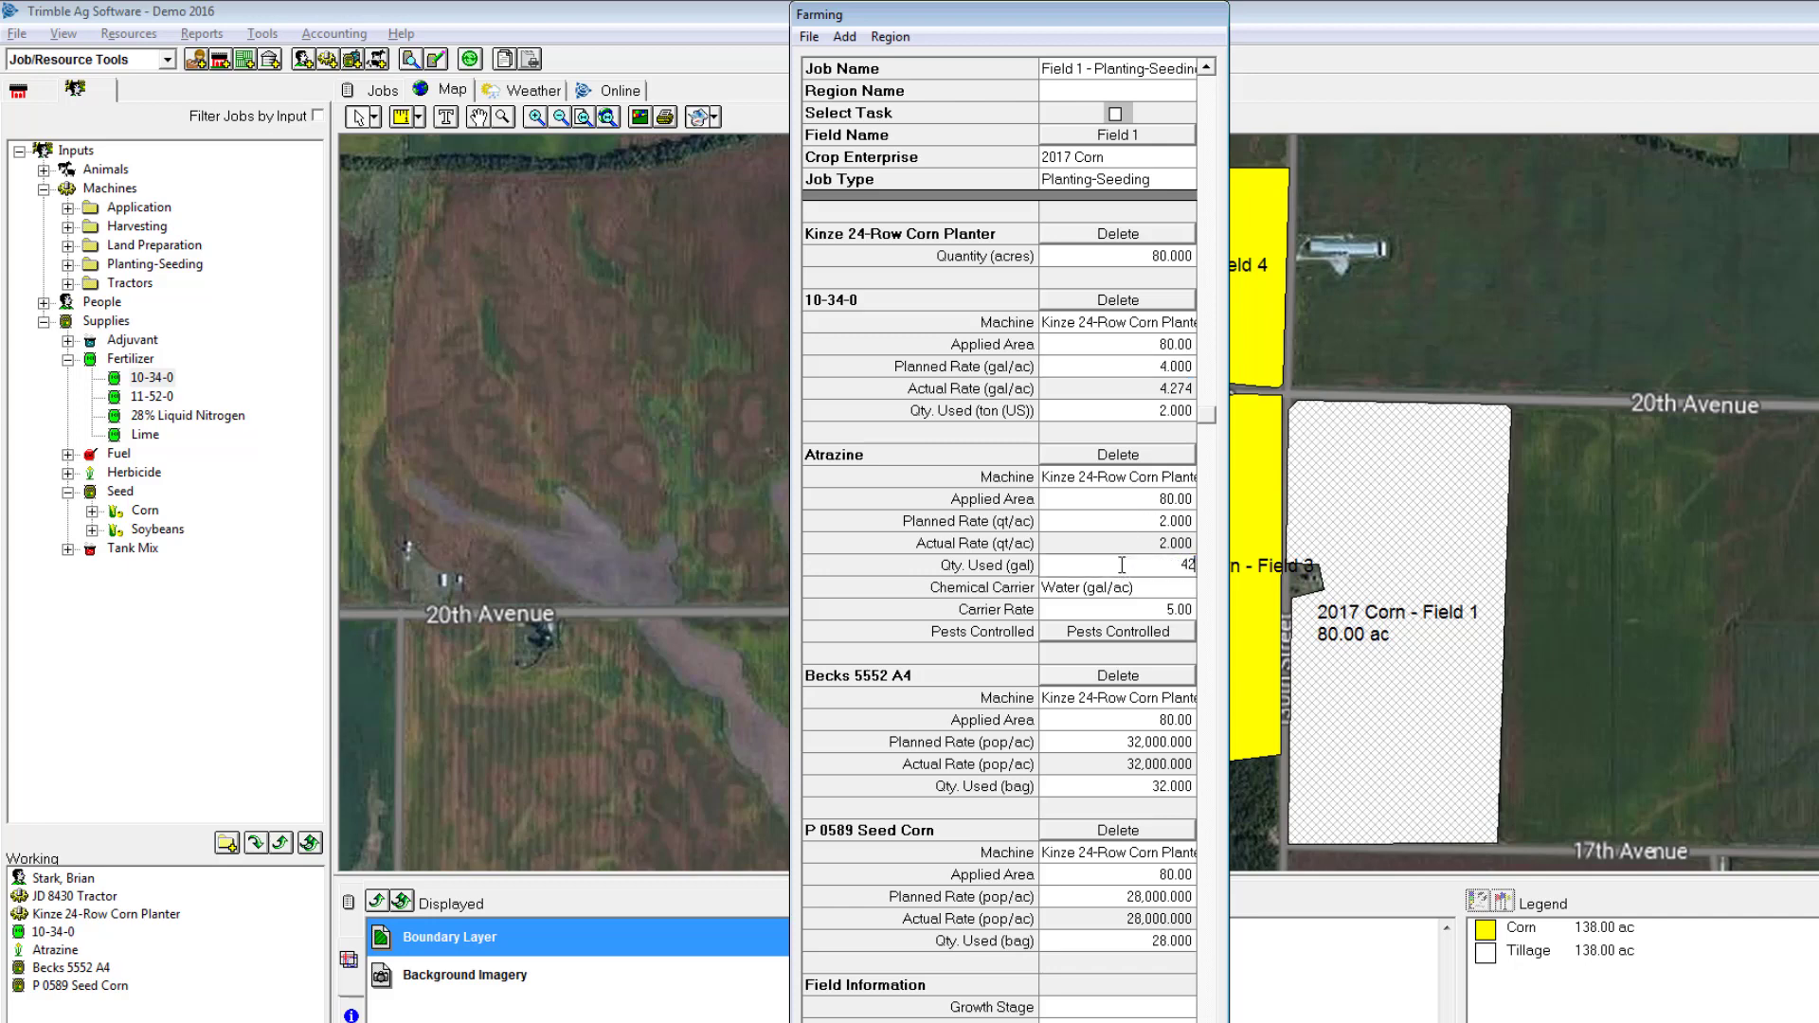
click(1136, 517)
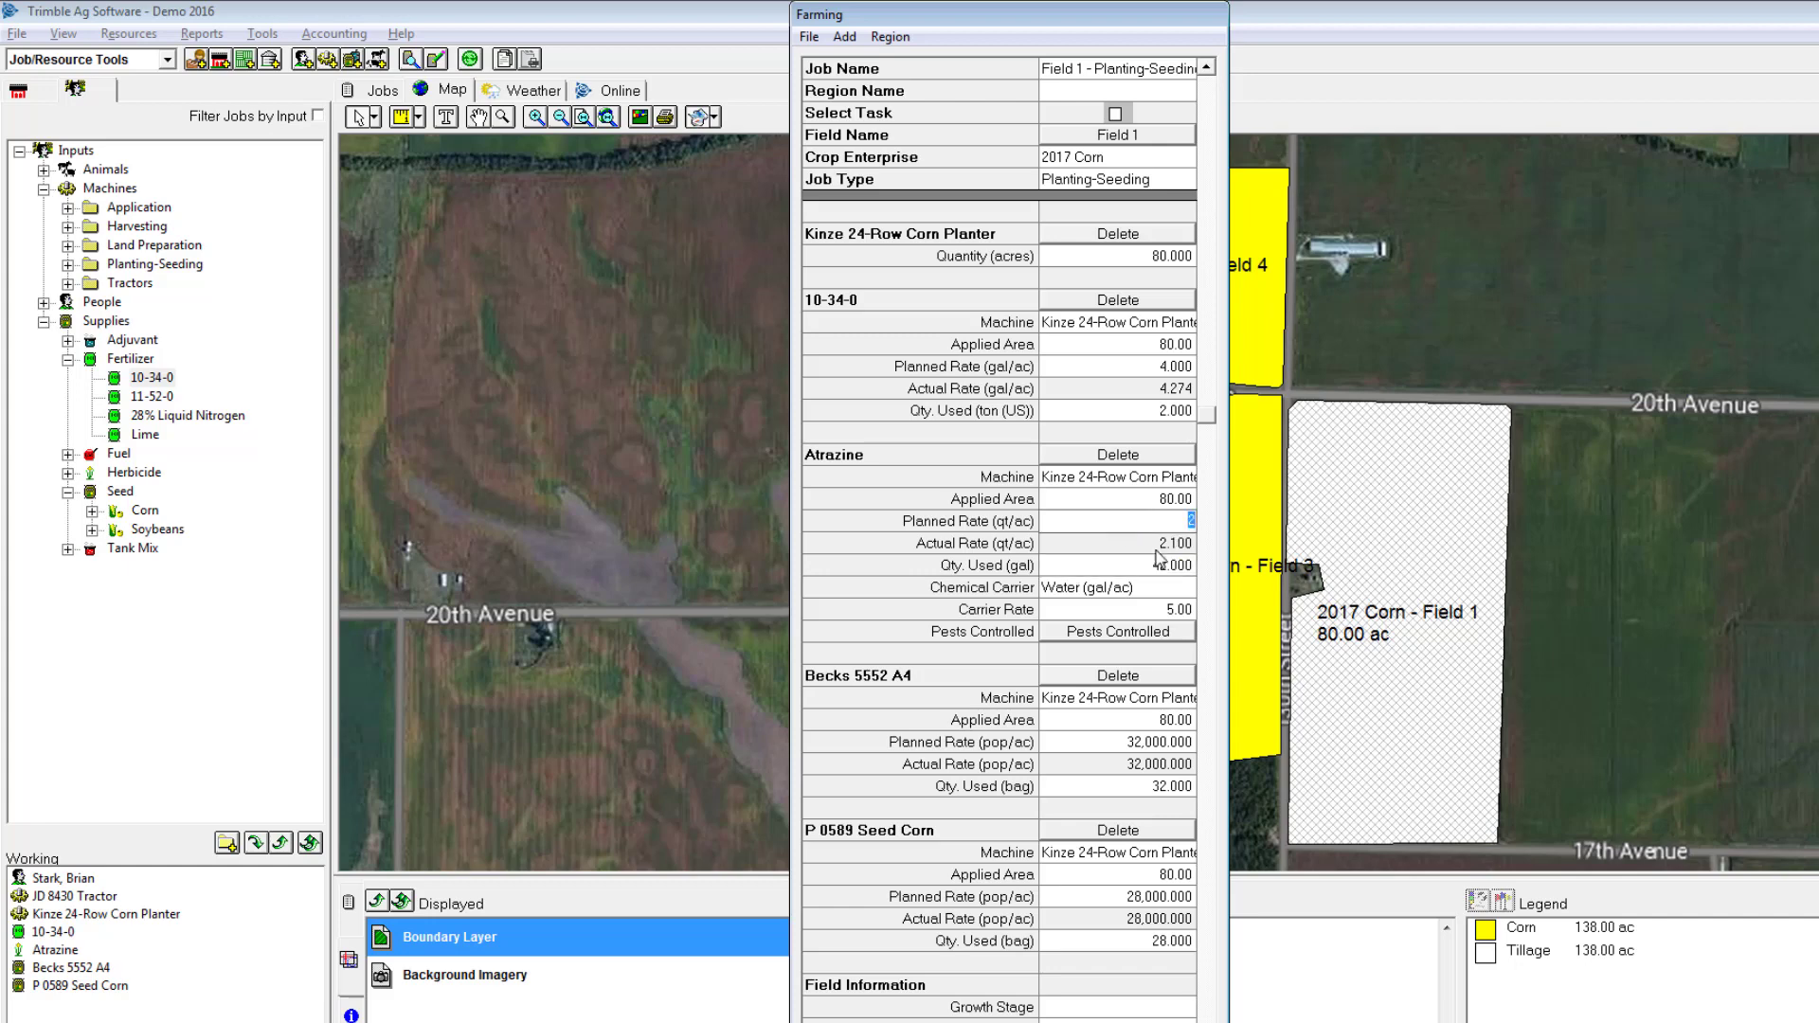
drag(1206, 413, 1228, 729)
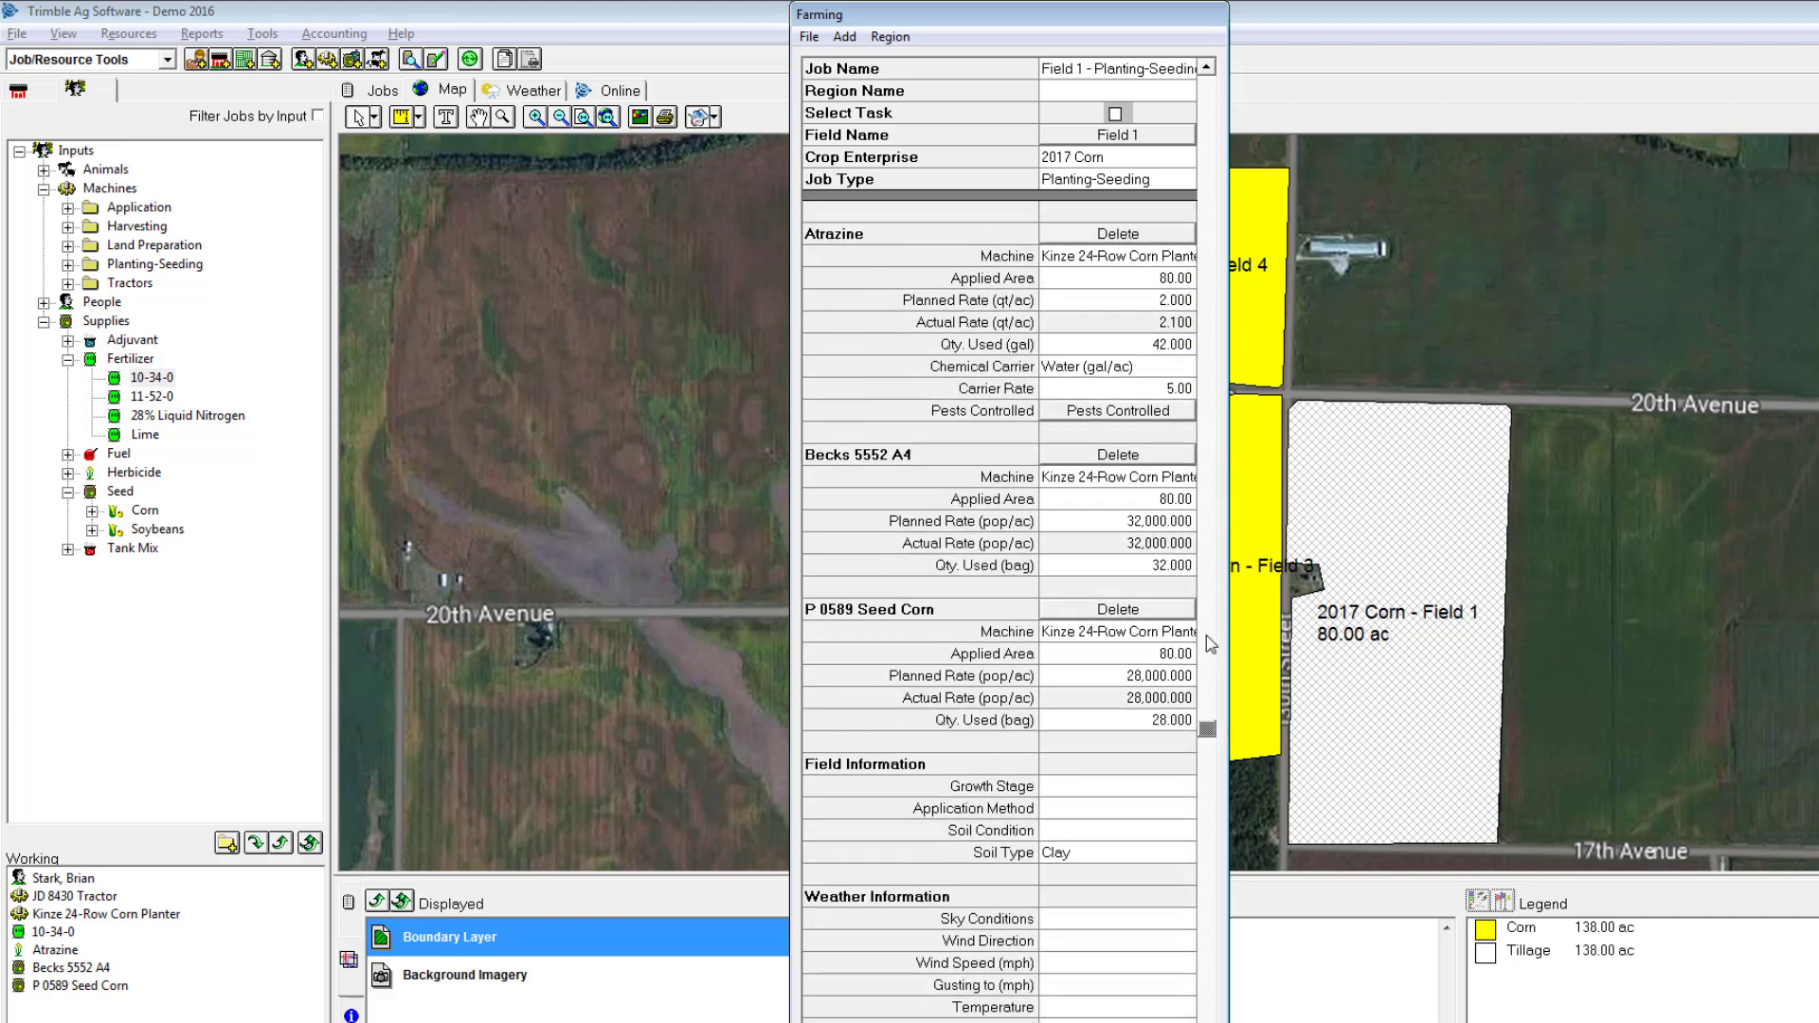
Step: Give Becks 5552 A4 50 acres and 21 bags, and P 0589 30 acres and 10 bags
click(1125, 500)
text(50)
click(1150, 661)
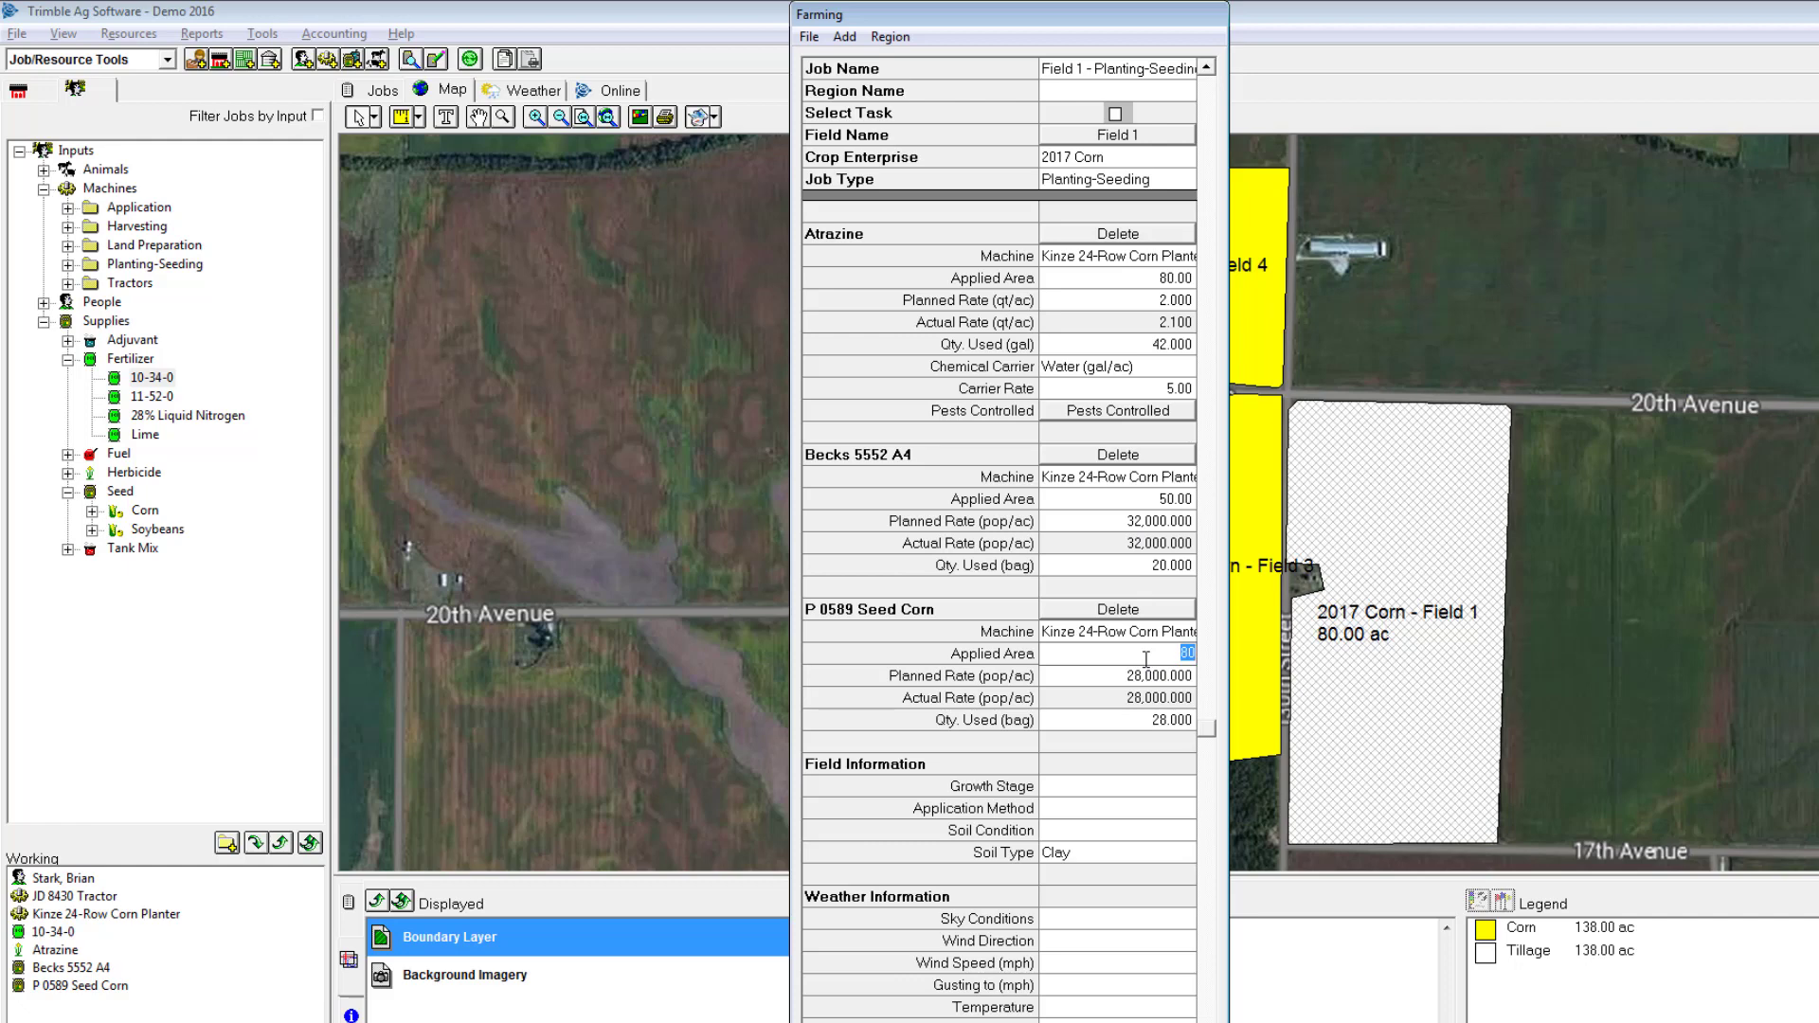
text(30)
click(1137, 720)
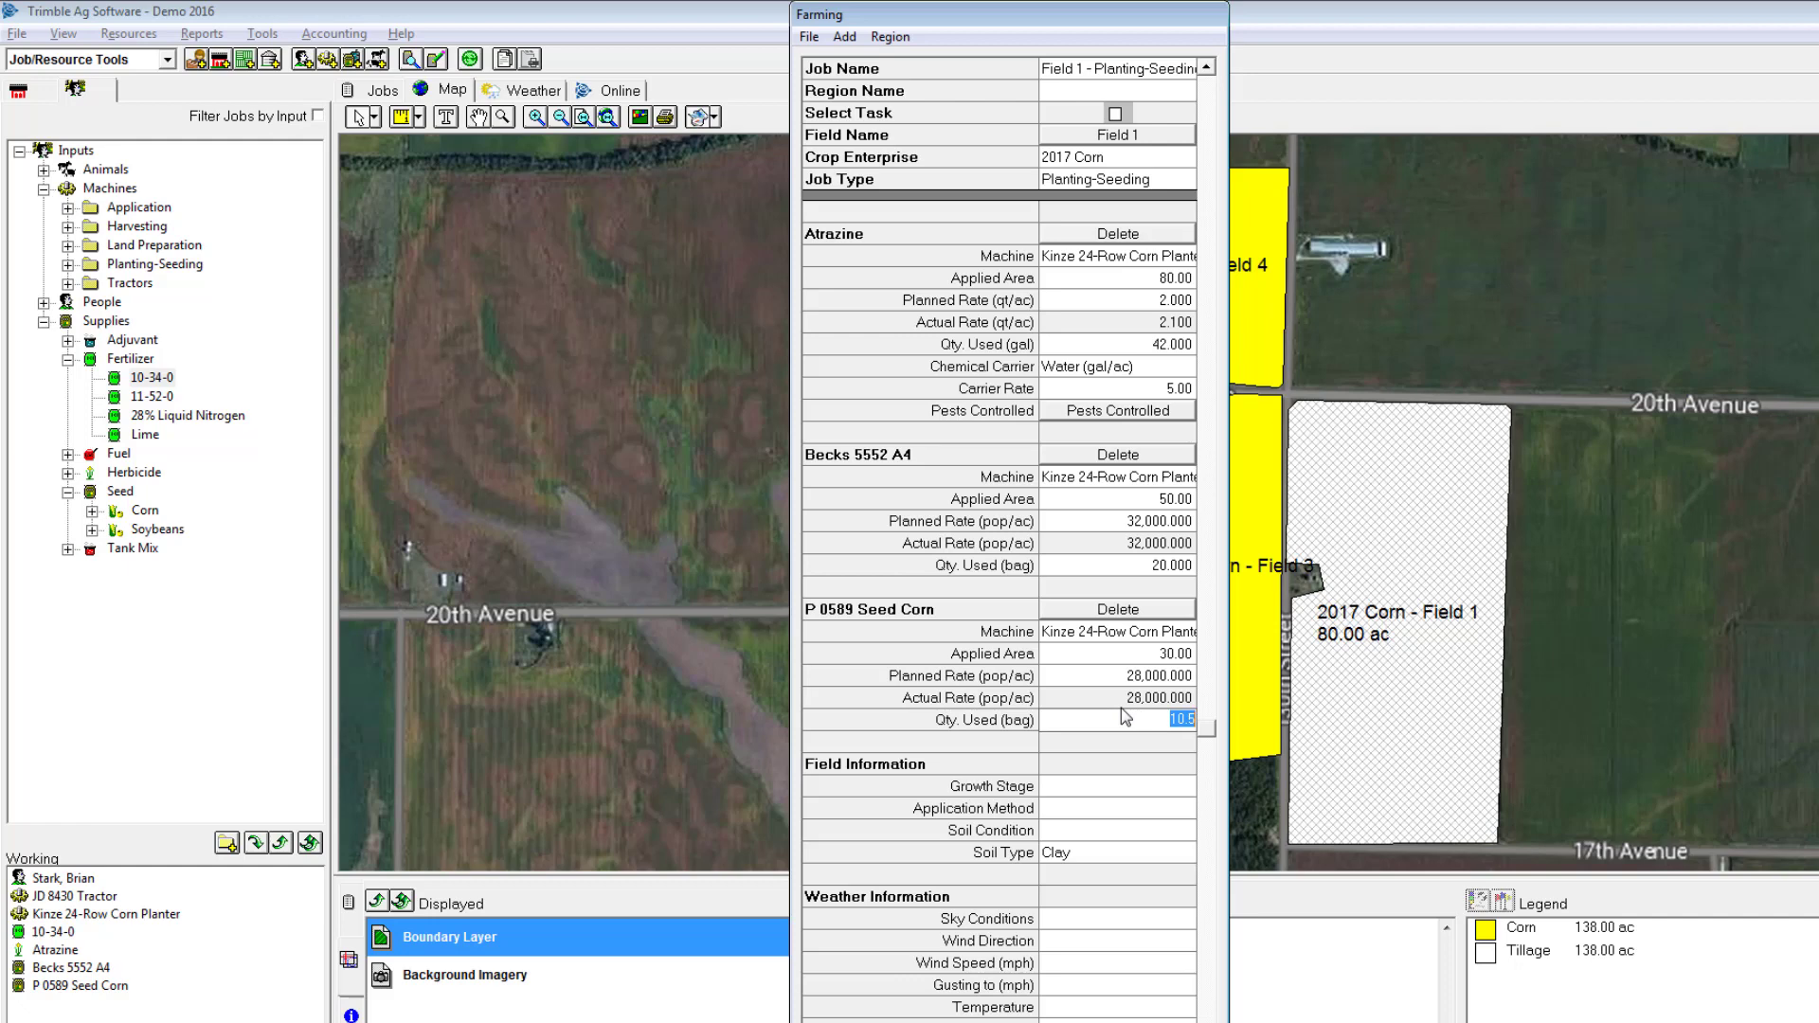
text(10)
click(1133, 565)
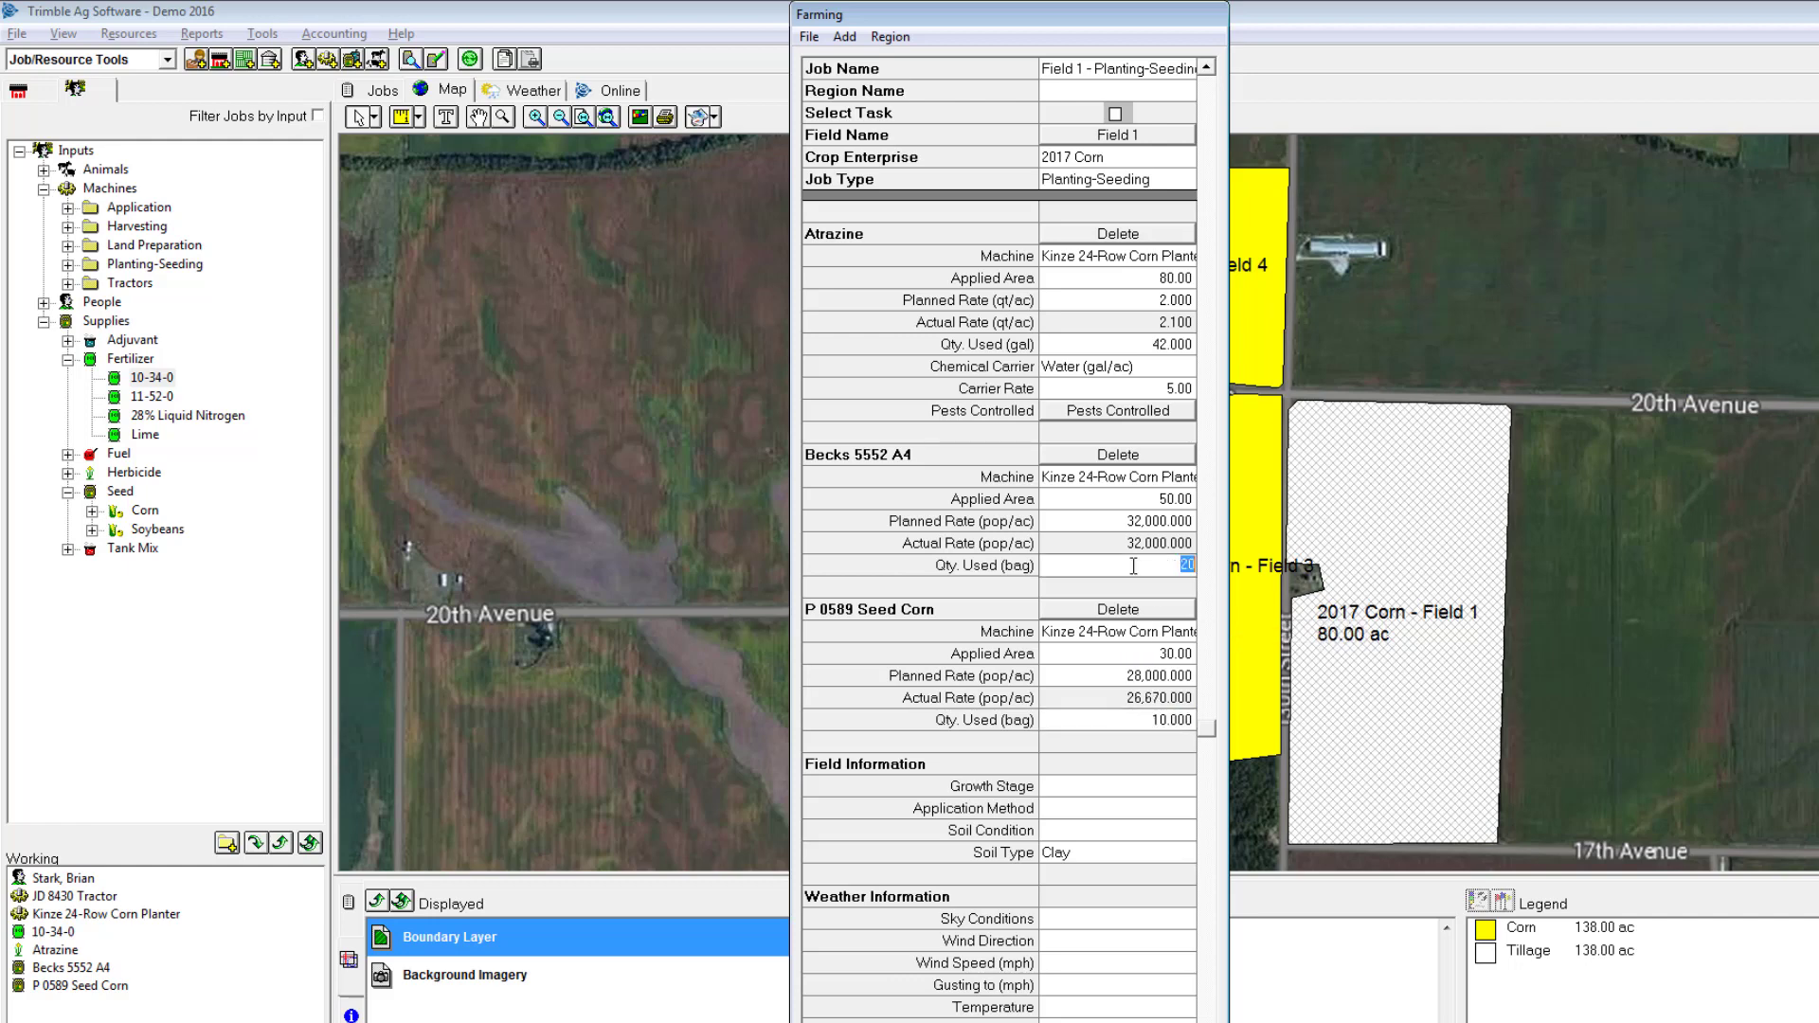
text(21)
click(1164, 529)
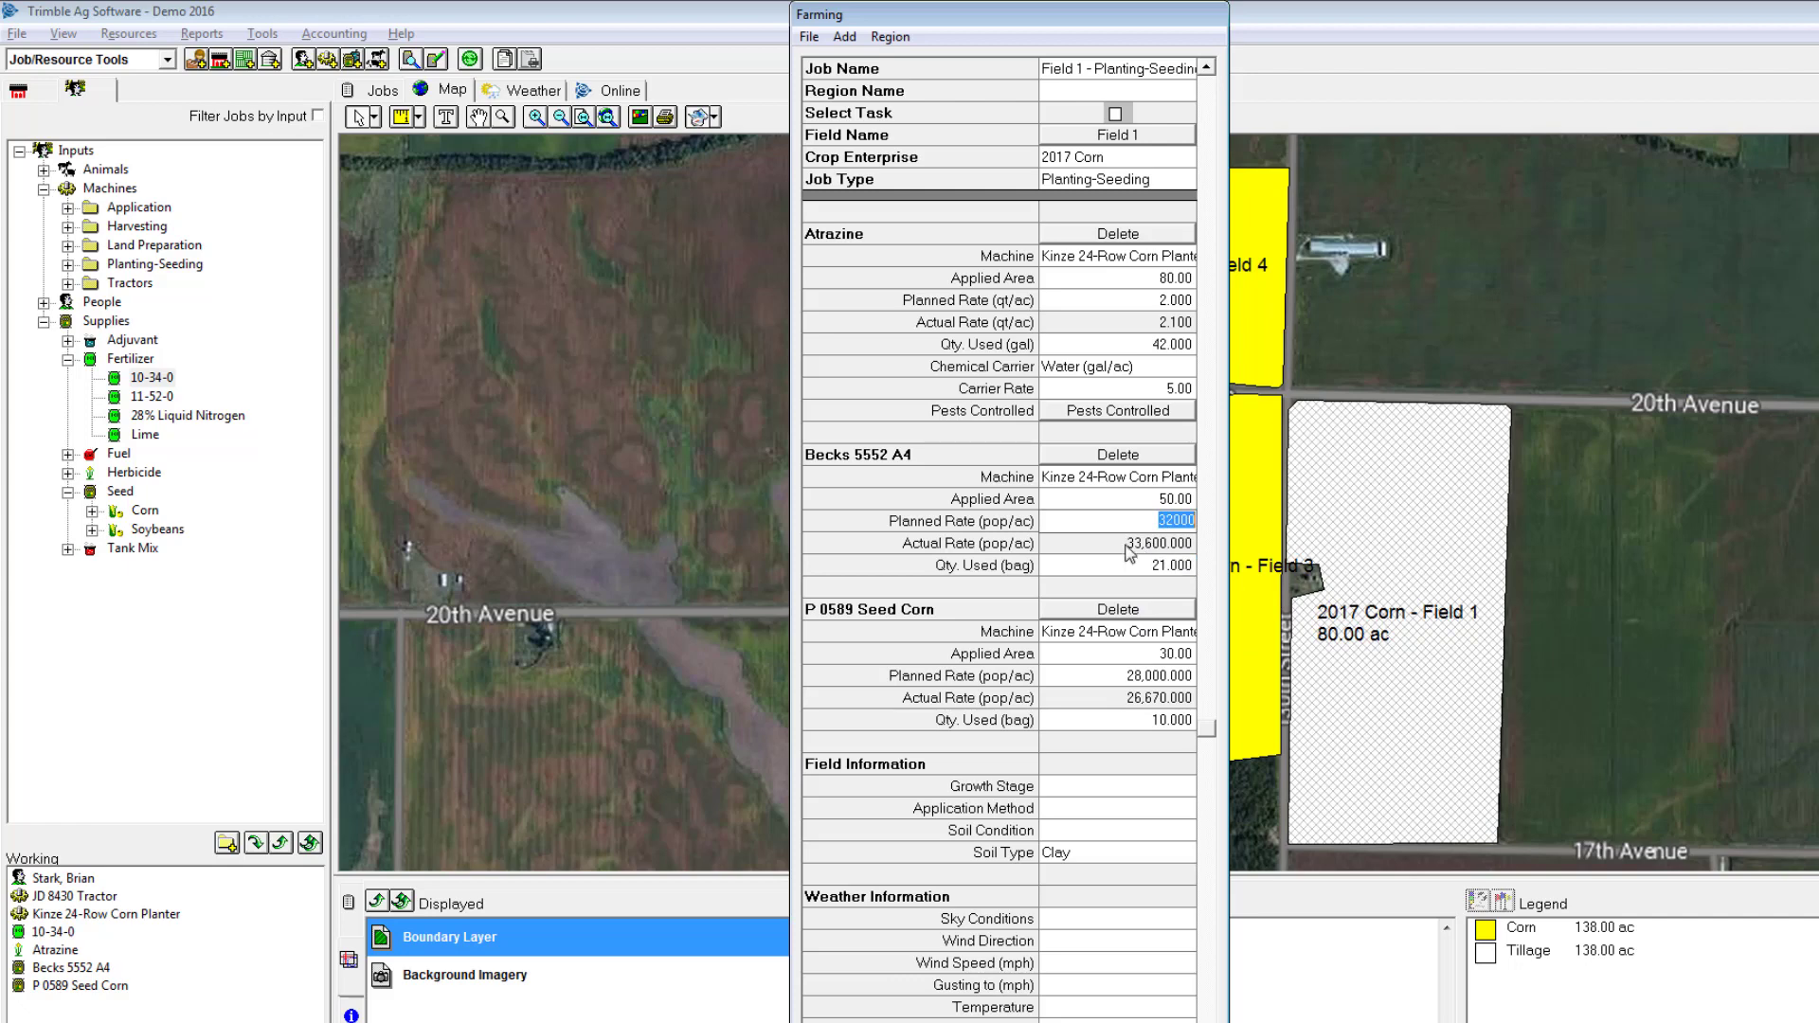
drag(1216, 742, 1218, 786)
Step: Set growth stage Bare Ground, Pre-emergence method, Dry soil, Clear sky and East wind
scroll(1120, 727, down, 3)
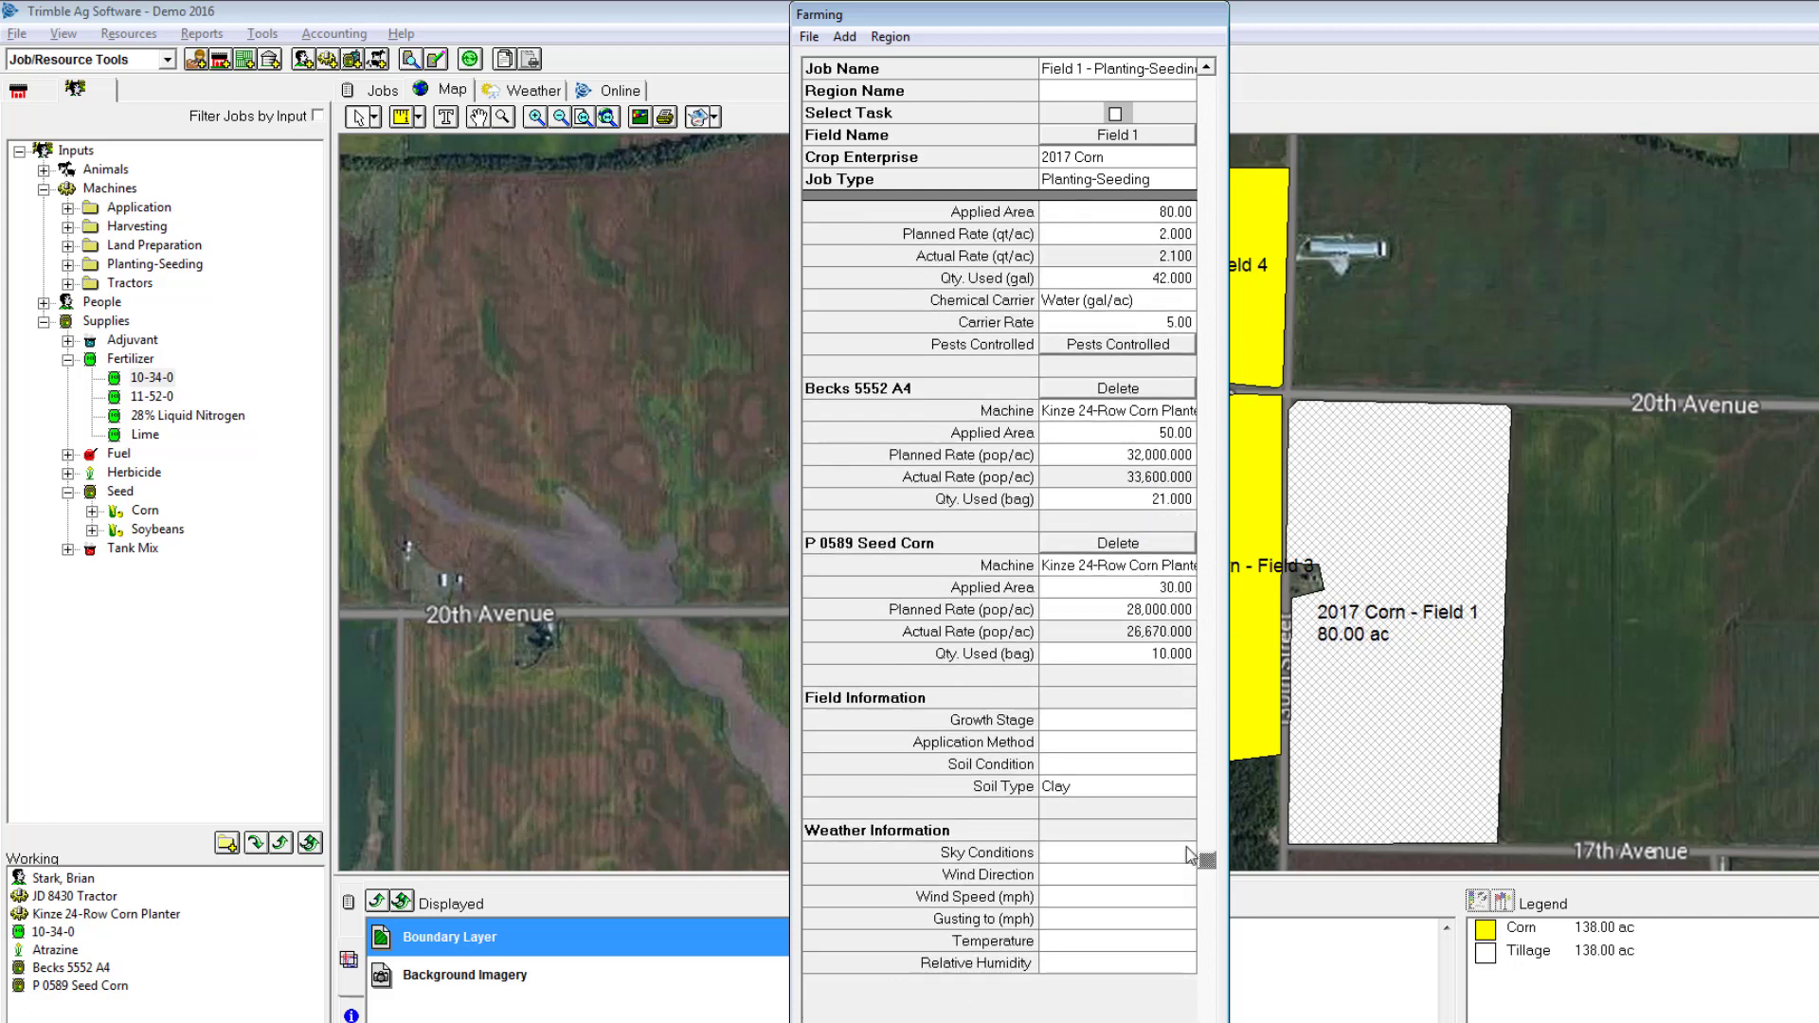
click(1121, 727)
click(1103, 771)
click(1118, 749)
click(1099, 807)
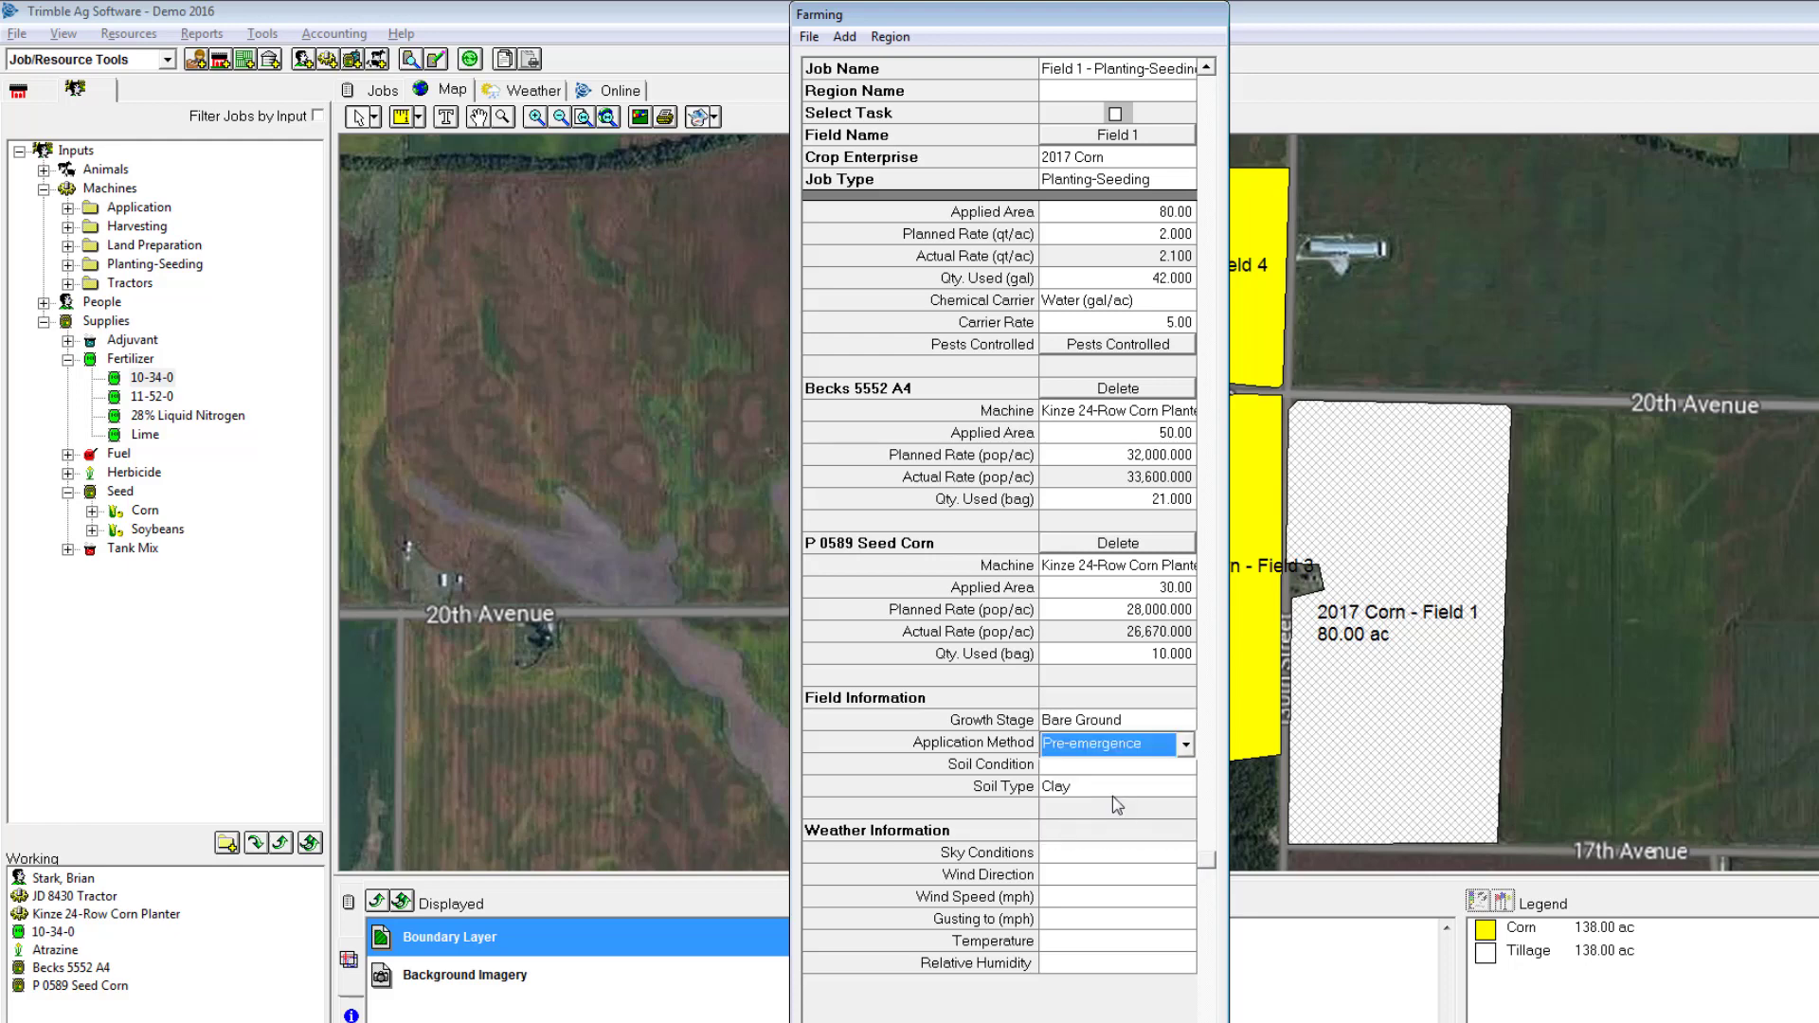
click(1115, 767)
click(1113, 825)
click(1113, 858)
click(1112, 917)
click(1104, 880)
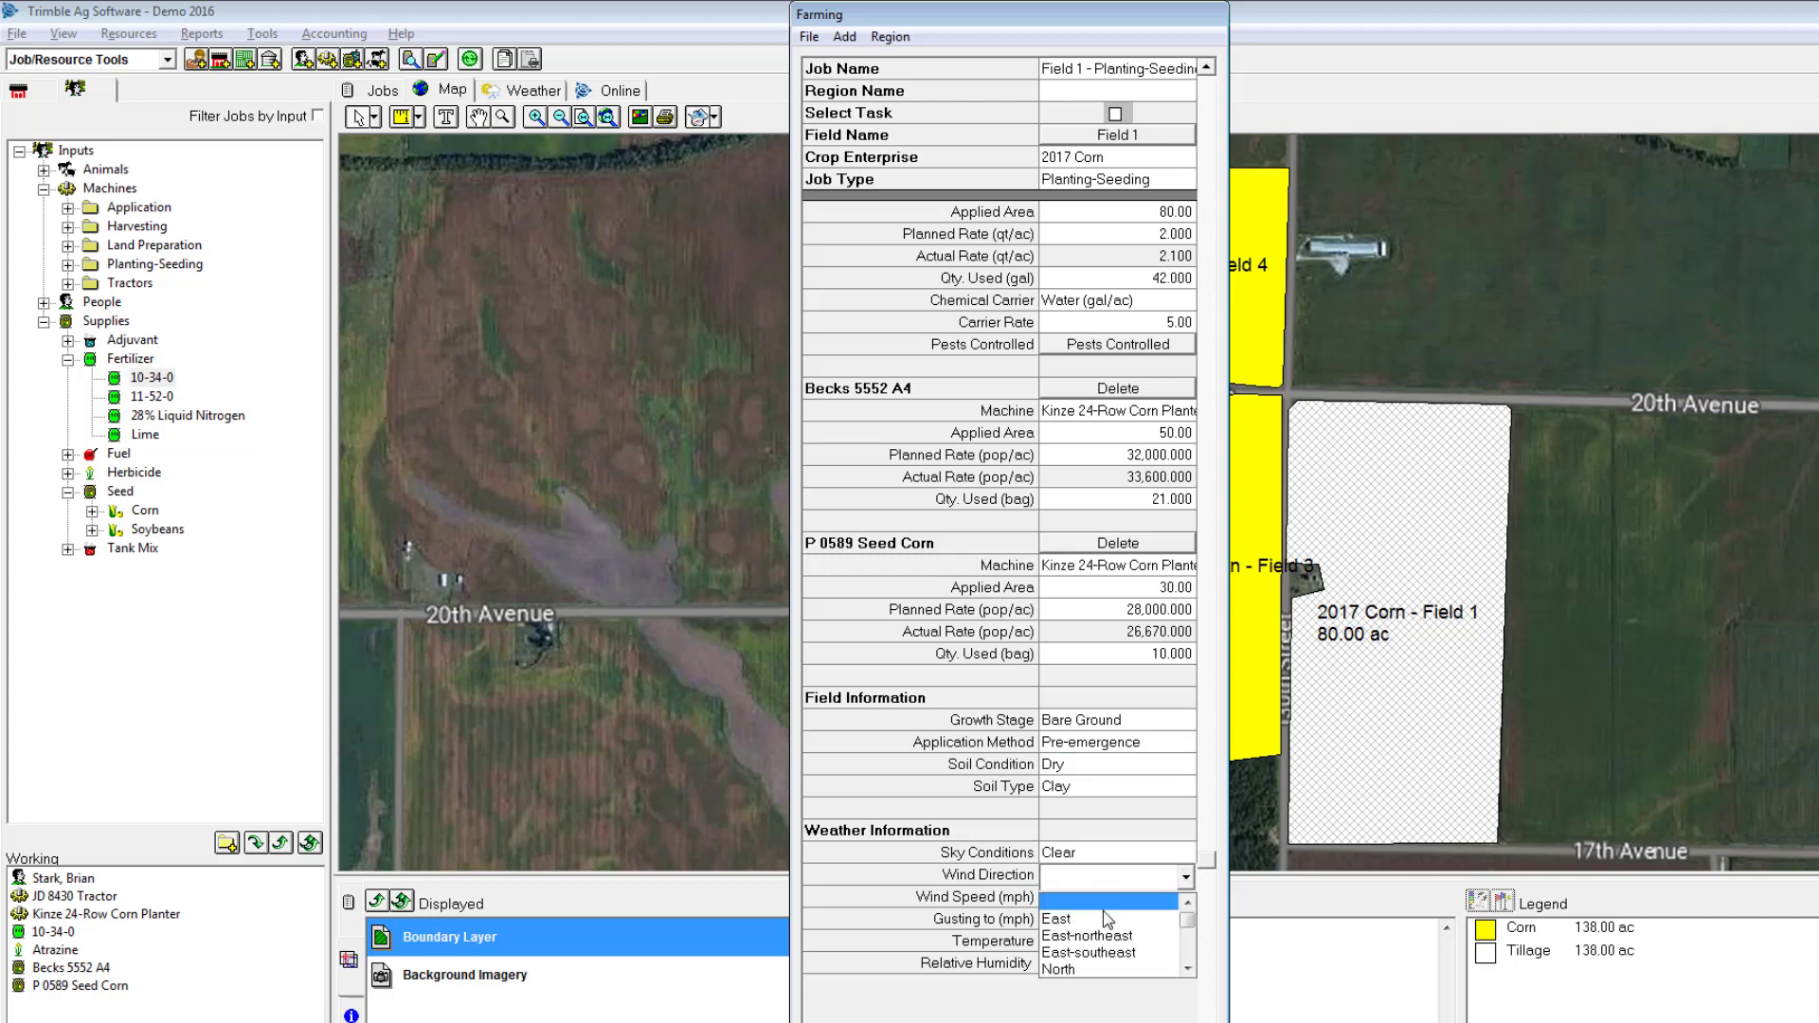
click(1107, 907)
Step: Enter wind speed 6, gusts 9, temperature 65 and humidity 60, then save the job
click(1107, 905)
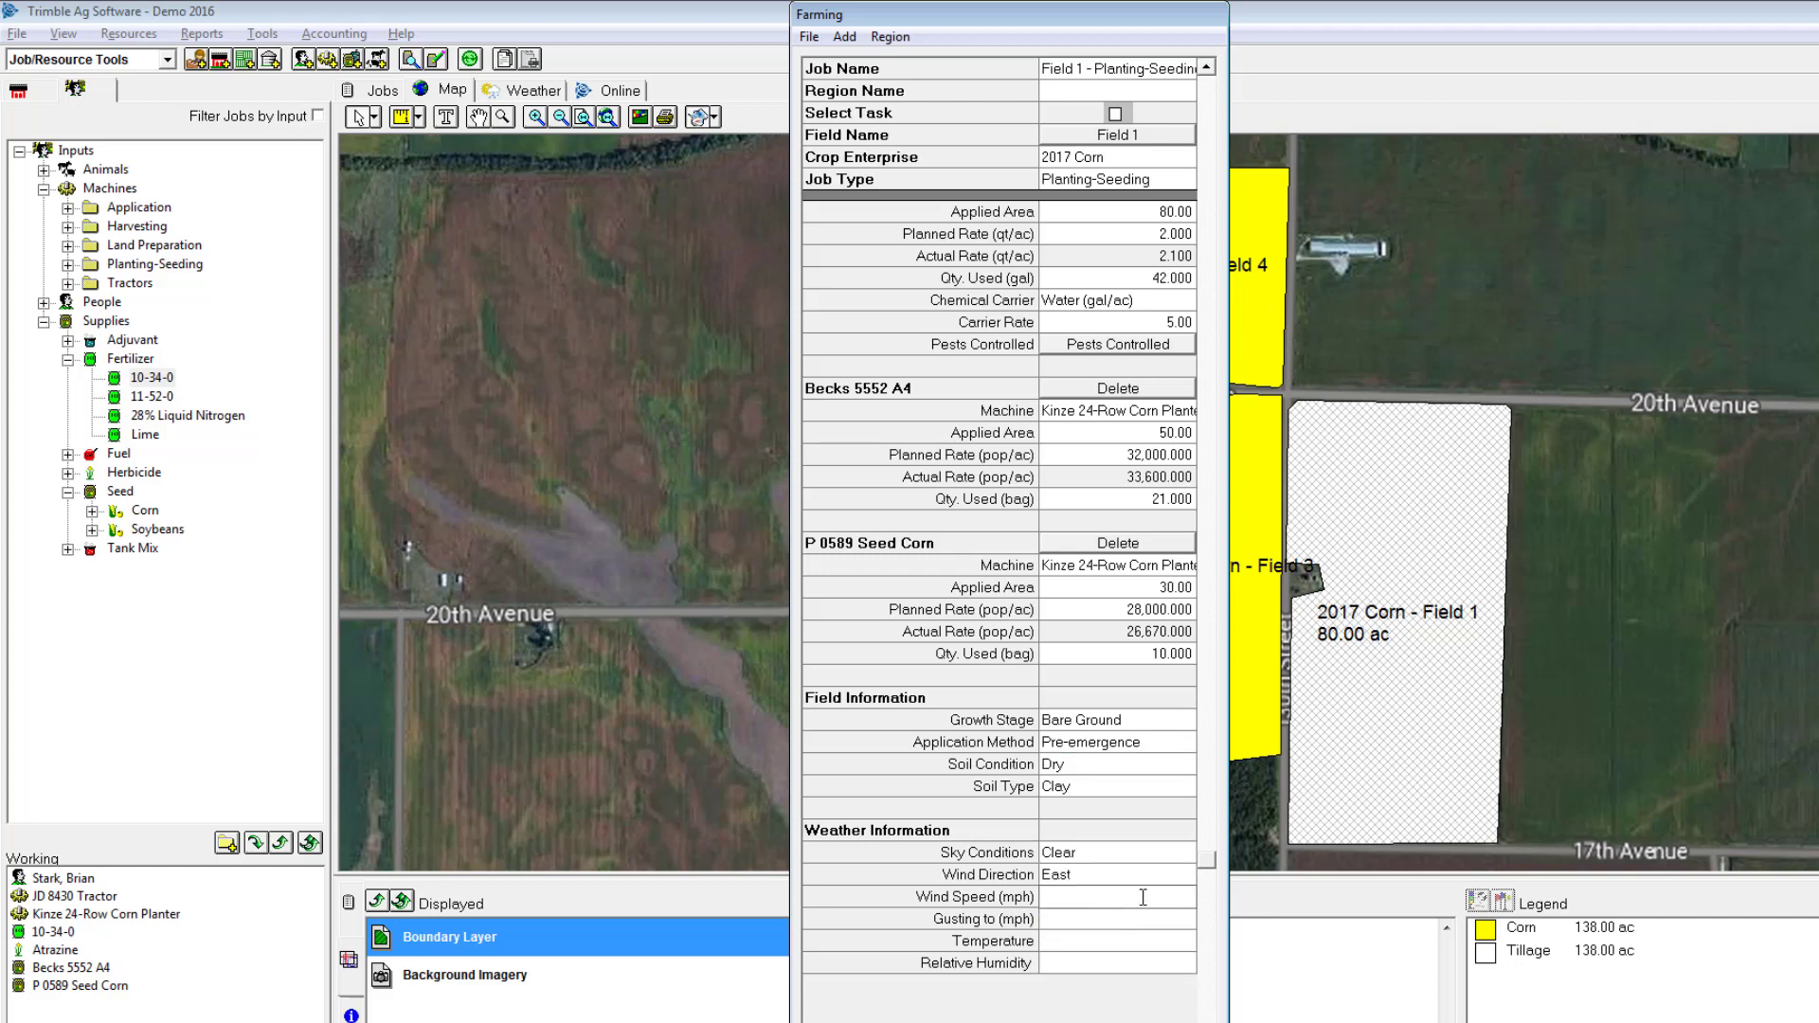
click(1142, 917)
text(9)
click(1156, 942)
text(65)
click(1157, 965)
text(60)
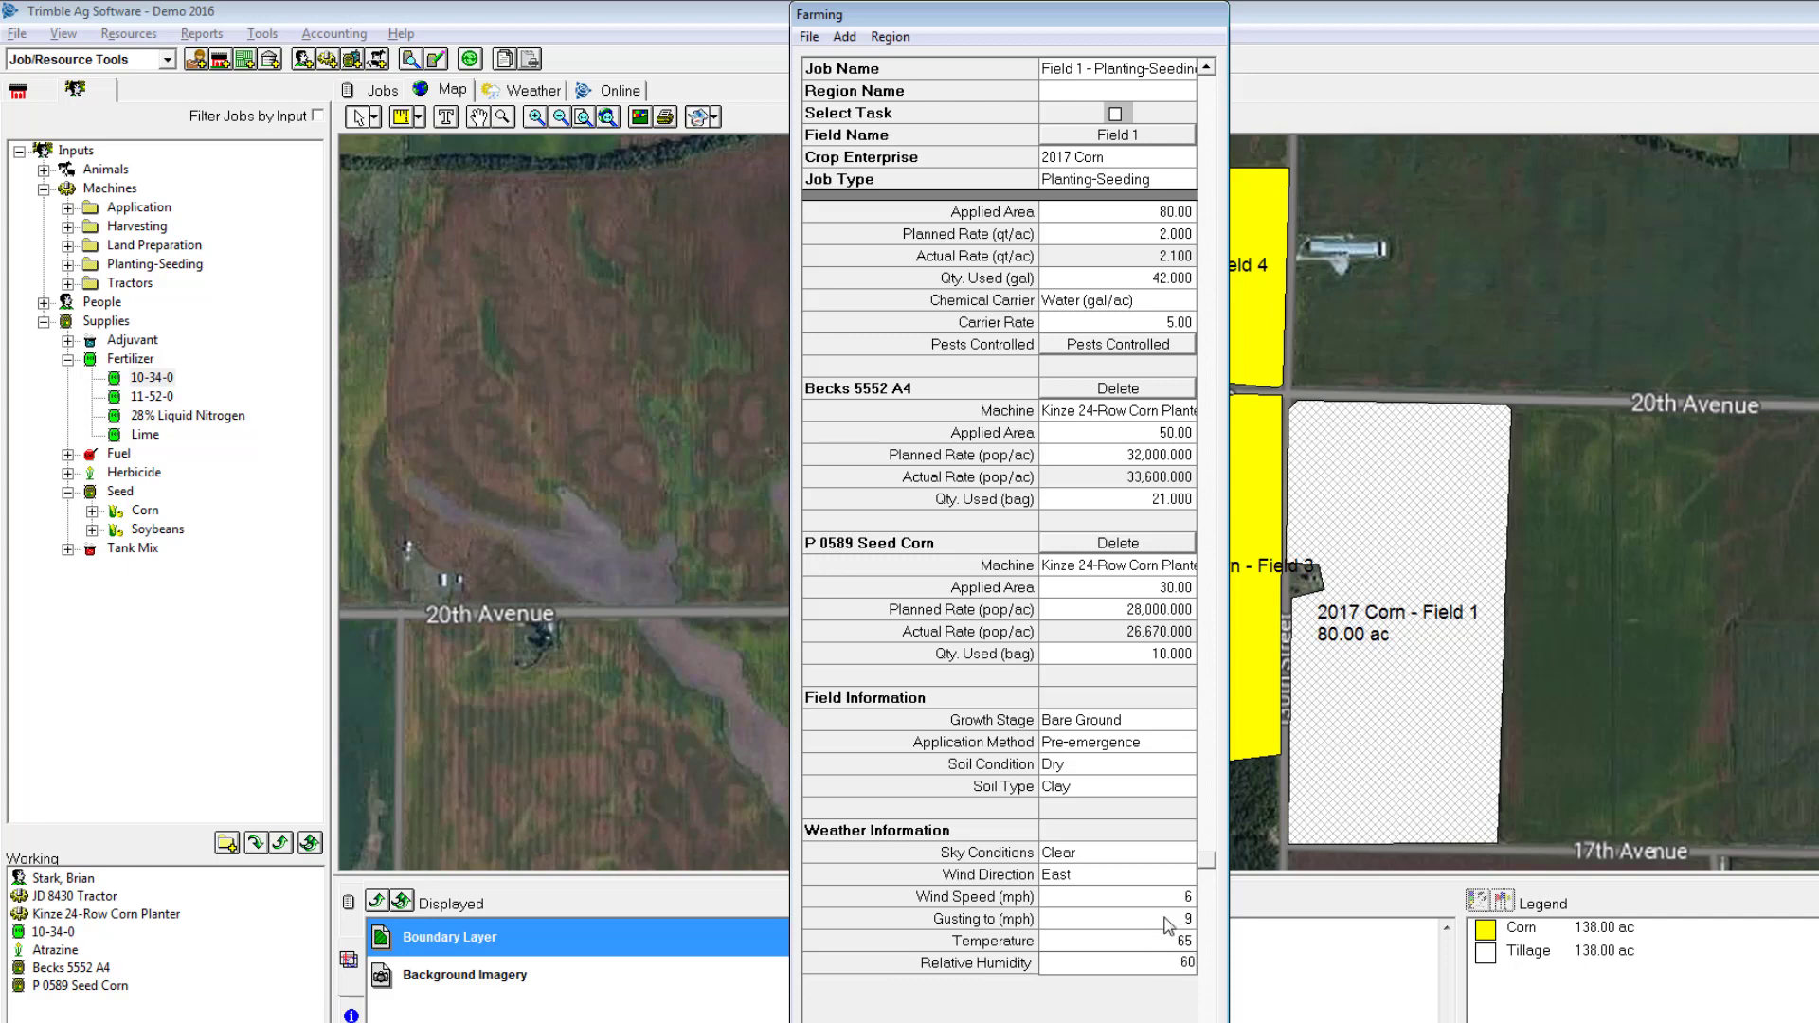
key(Return)
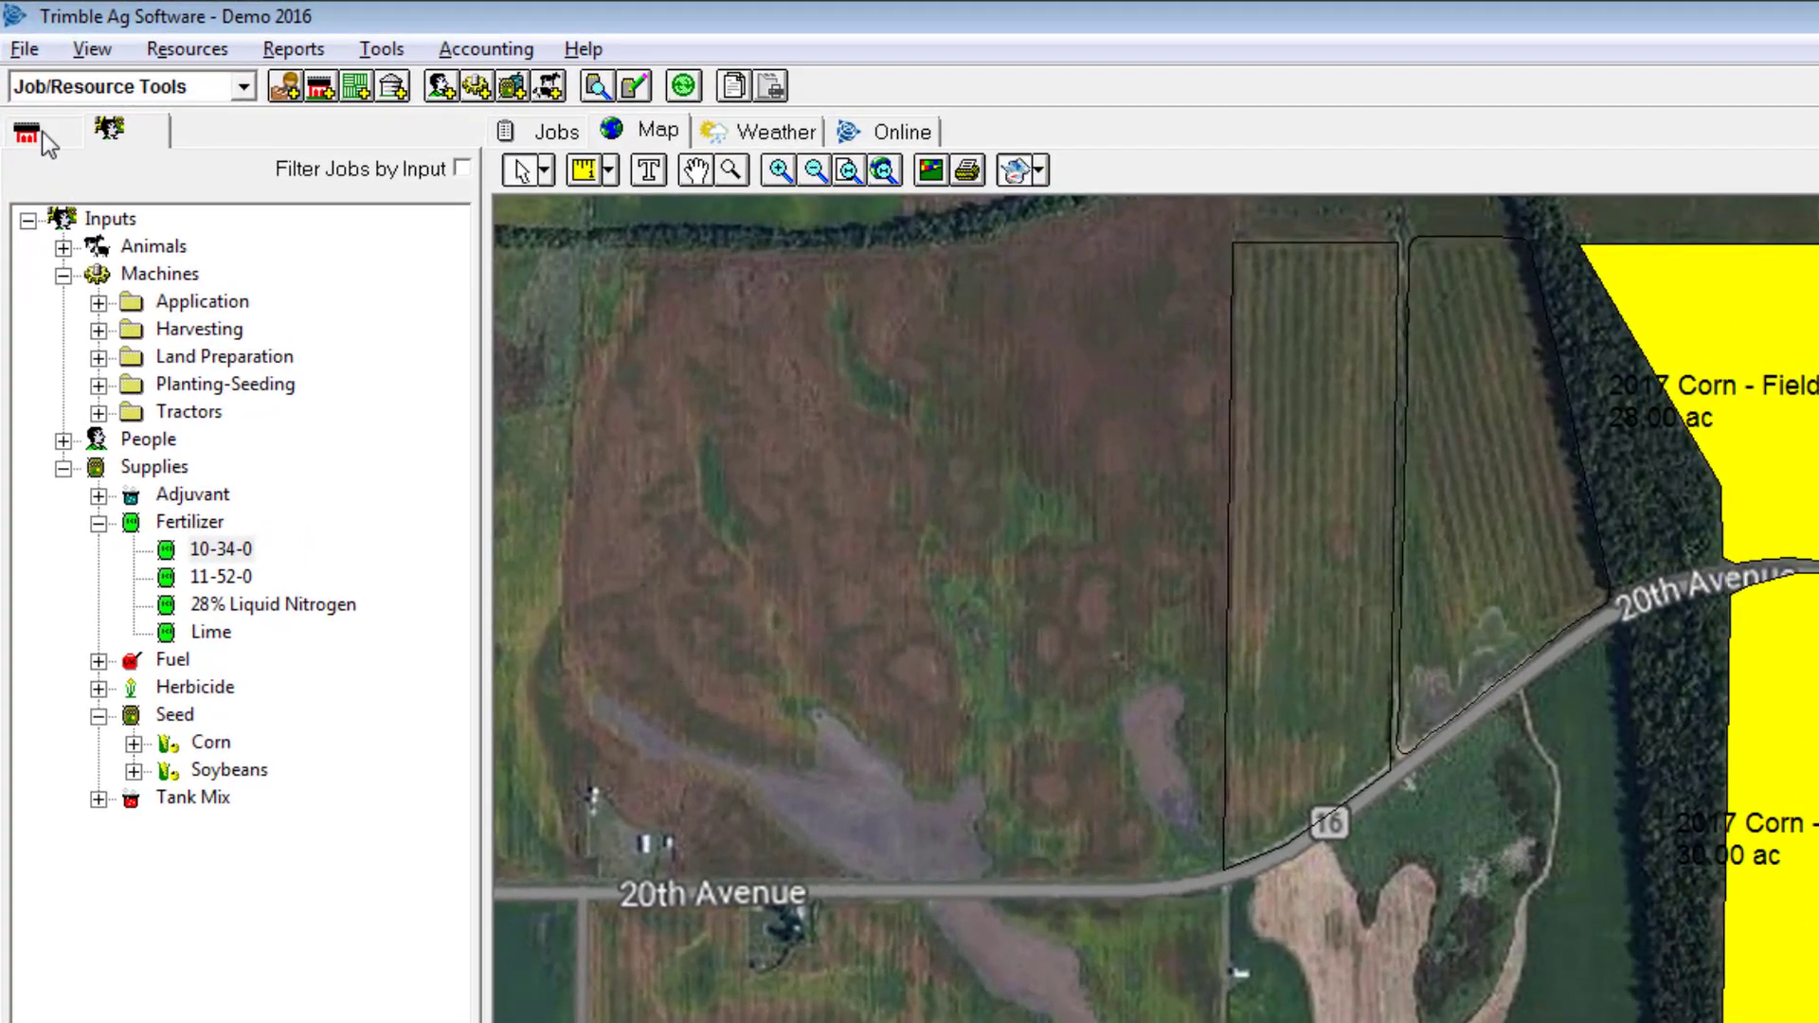
Step: Open the Reports list for Field 1 from the Fields tree, scrolled to the top
click(28, 133)
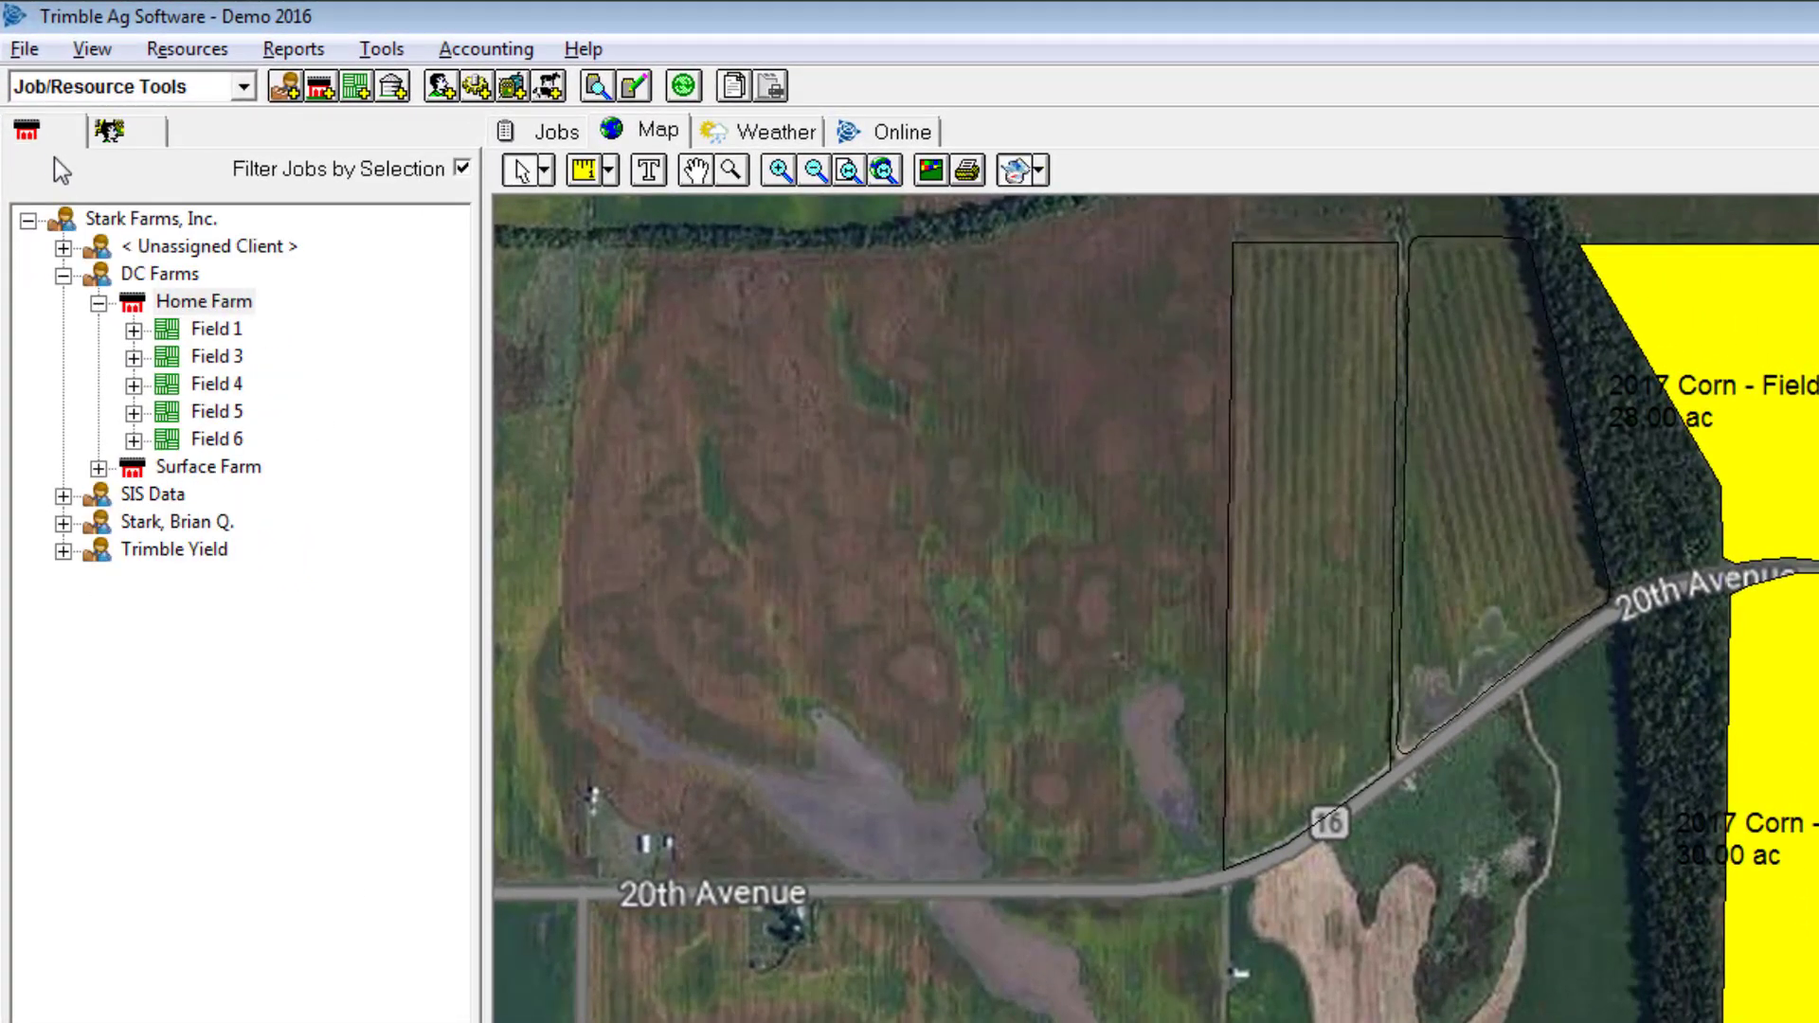
right_click(226, 331)
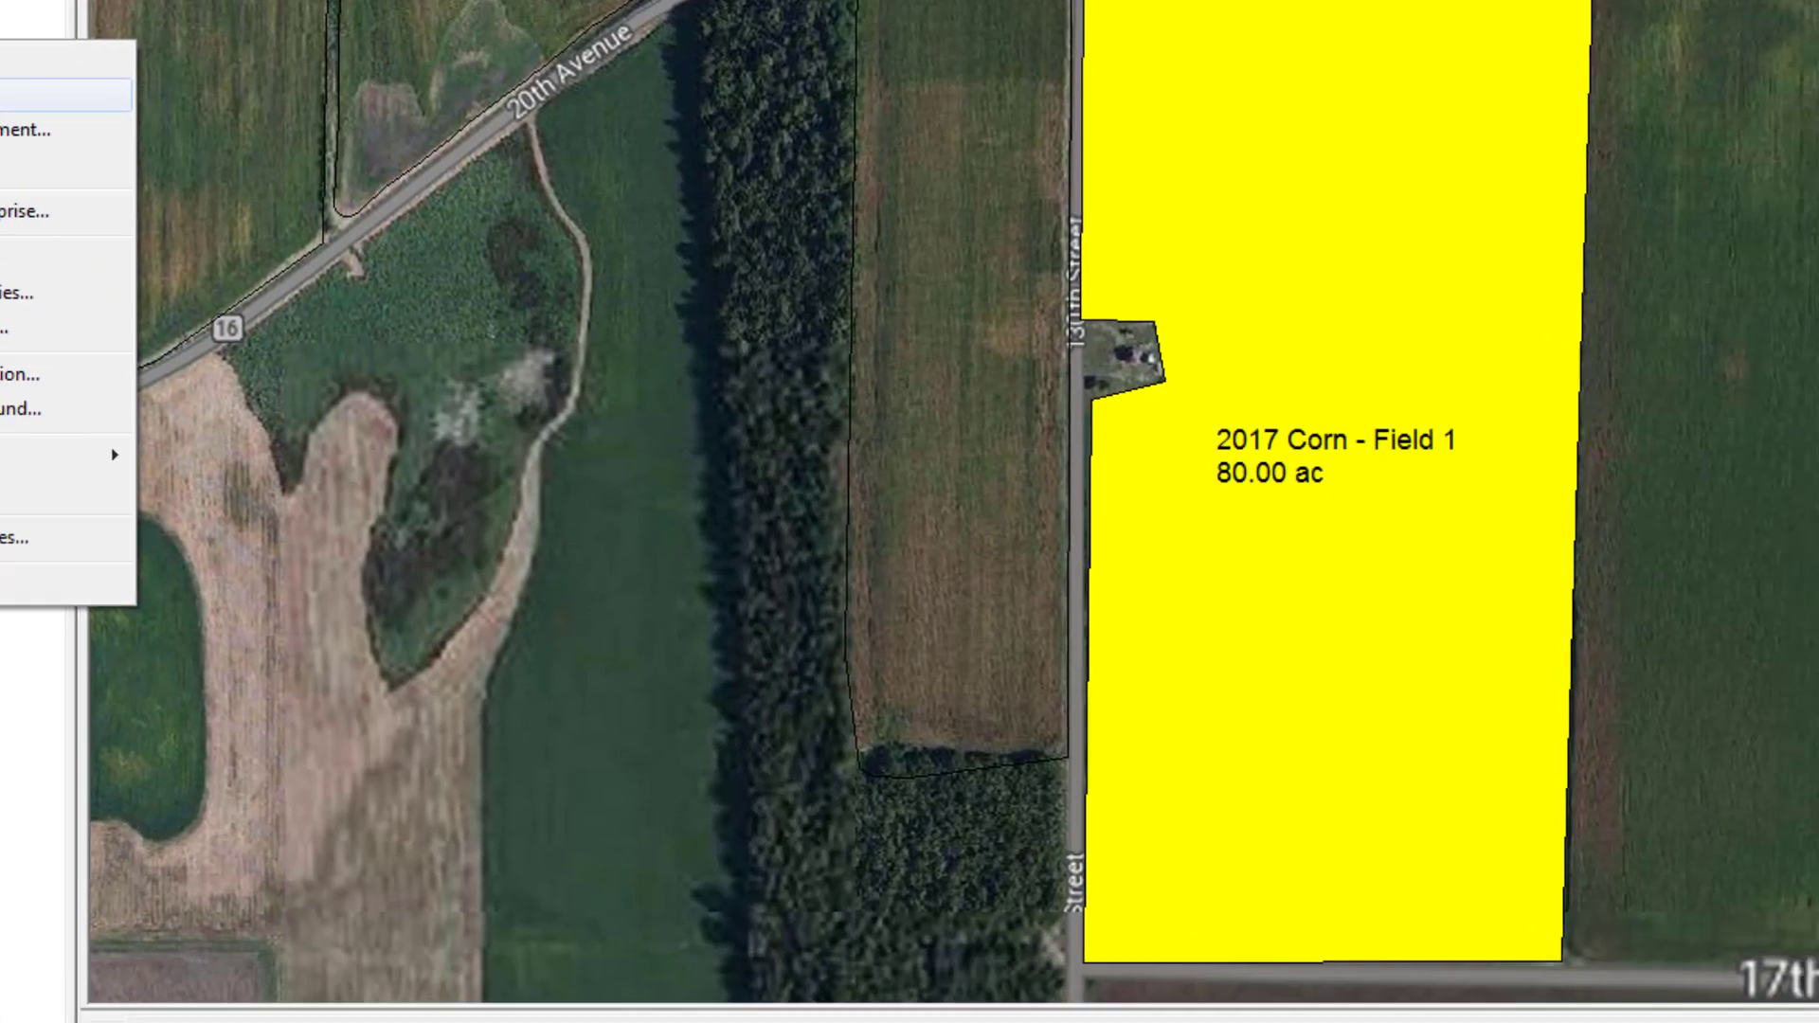
click(312, 381)
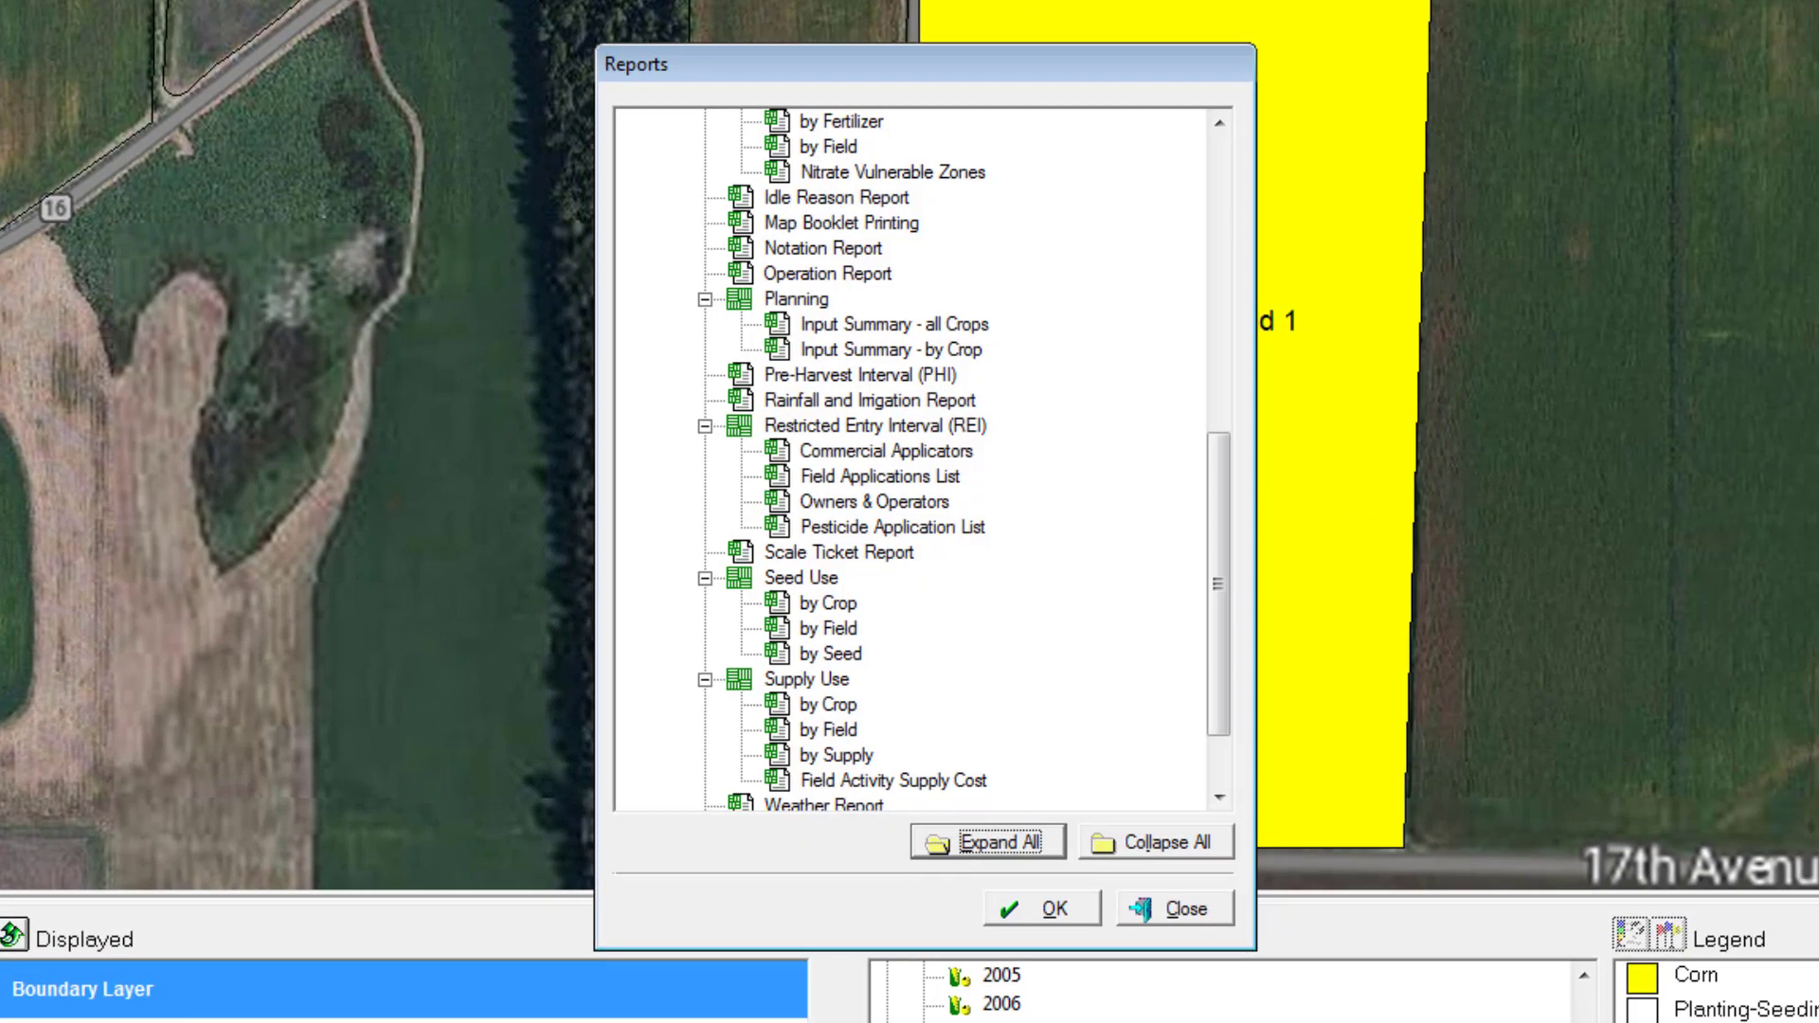
drag(1216, 490, 1207, 197)
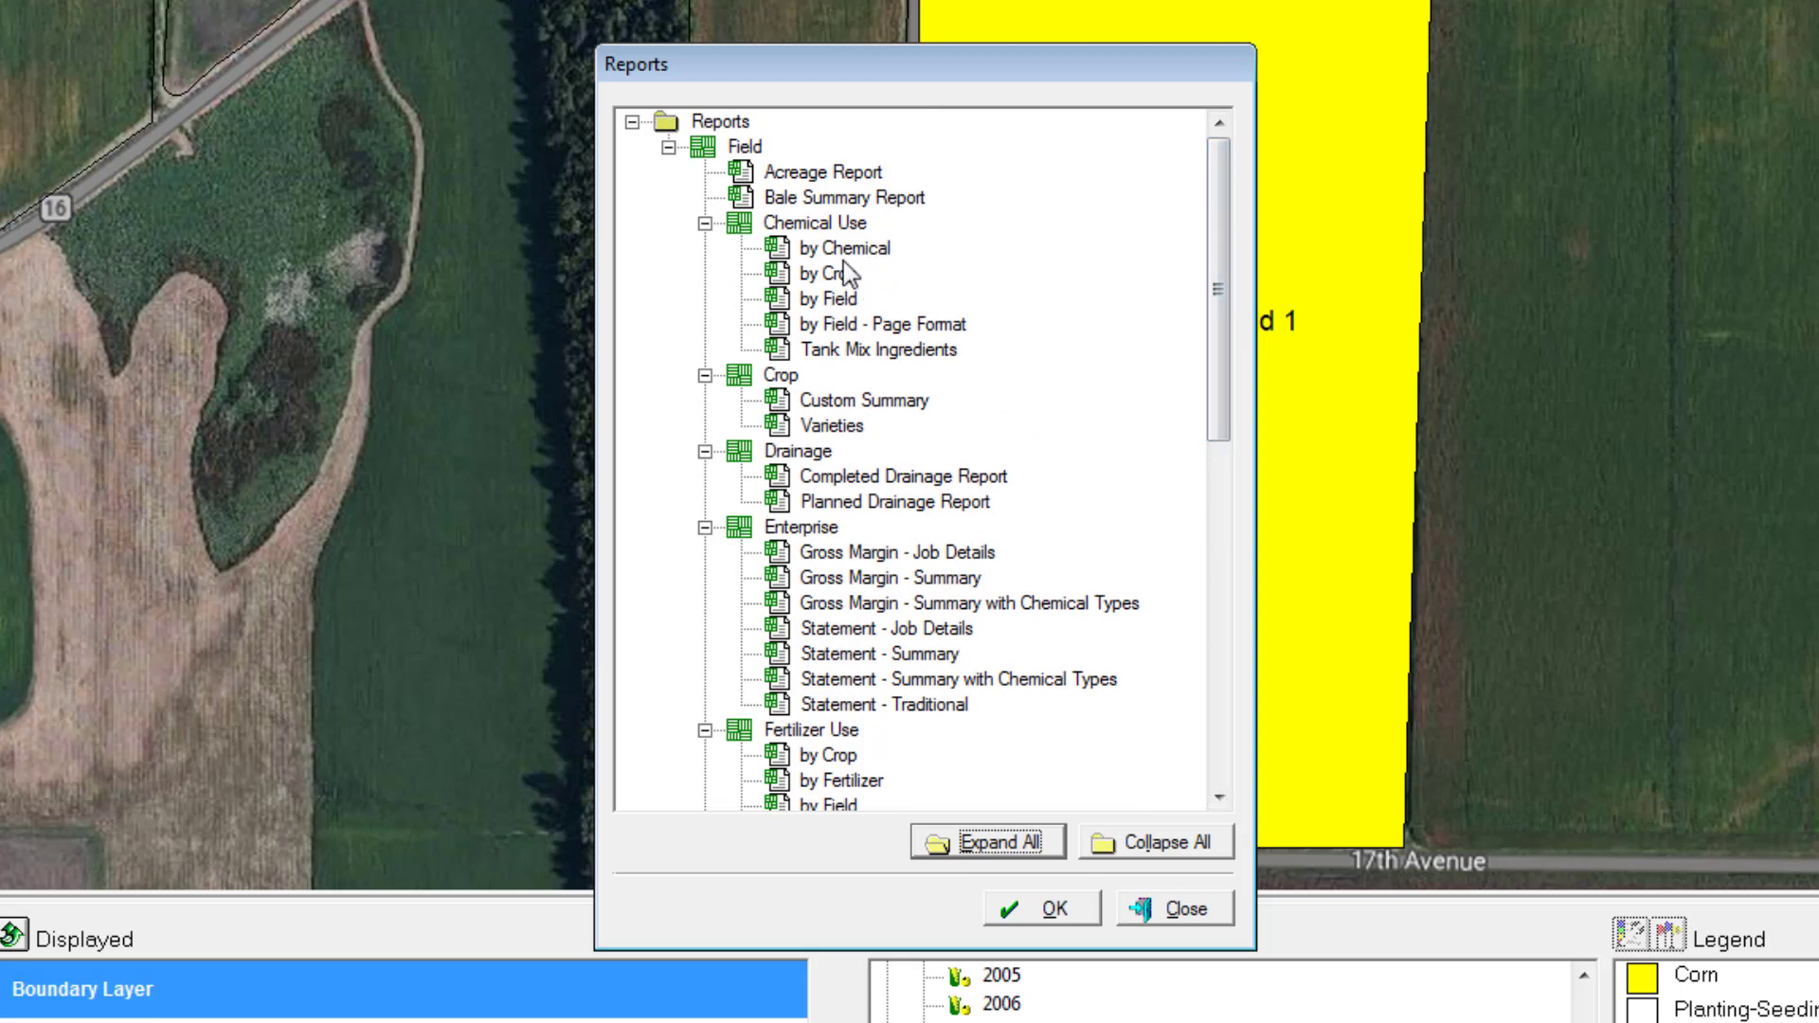
Step: Preview the Chemical Use by Field - Page Format report through 4/4/2017, then close it
click(867, 330)
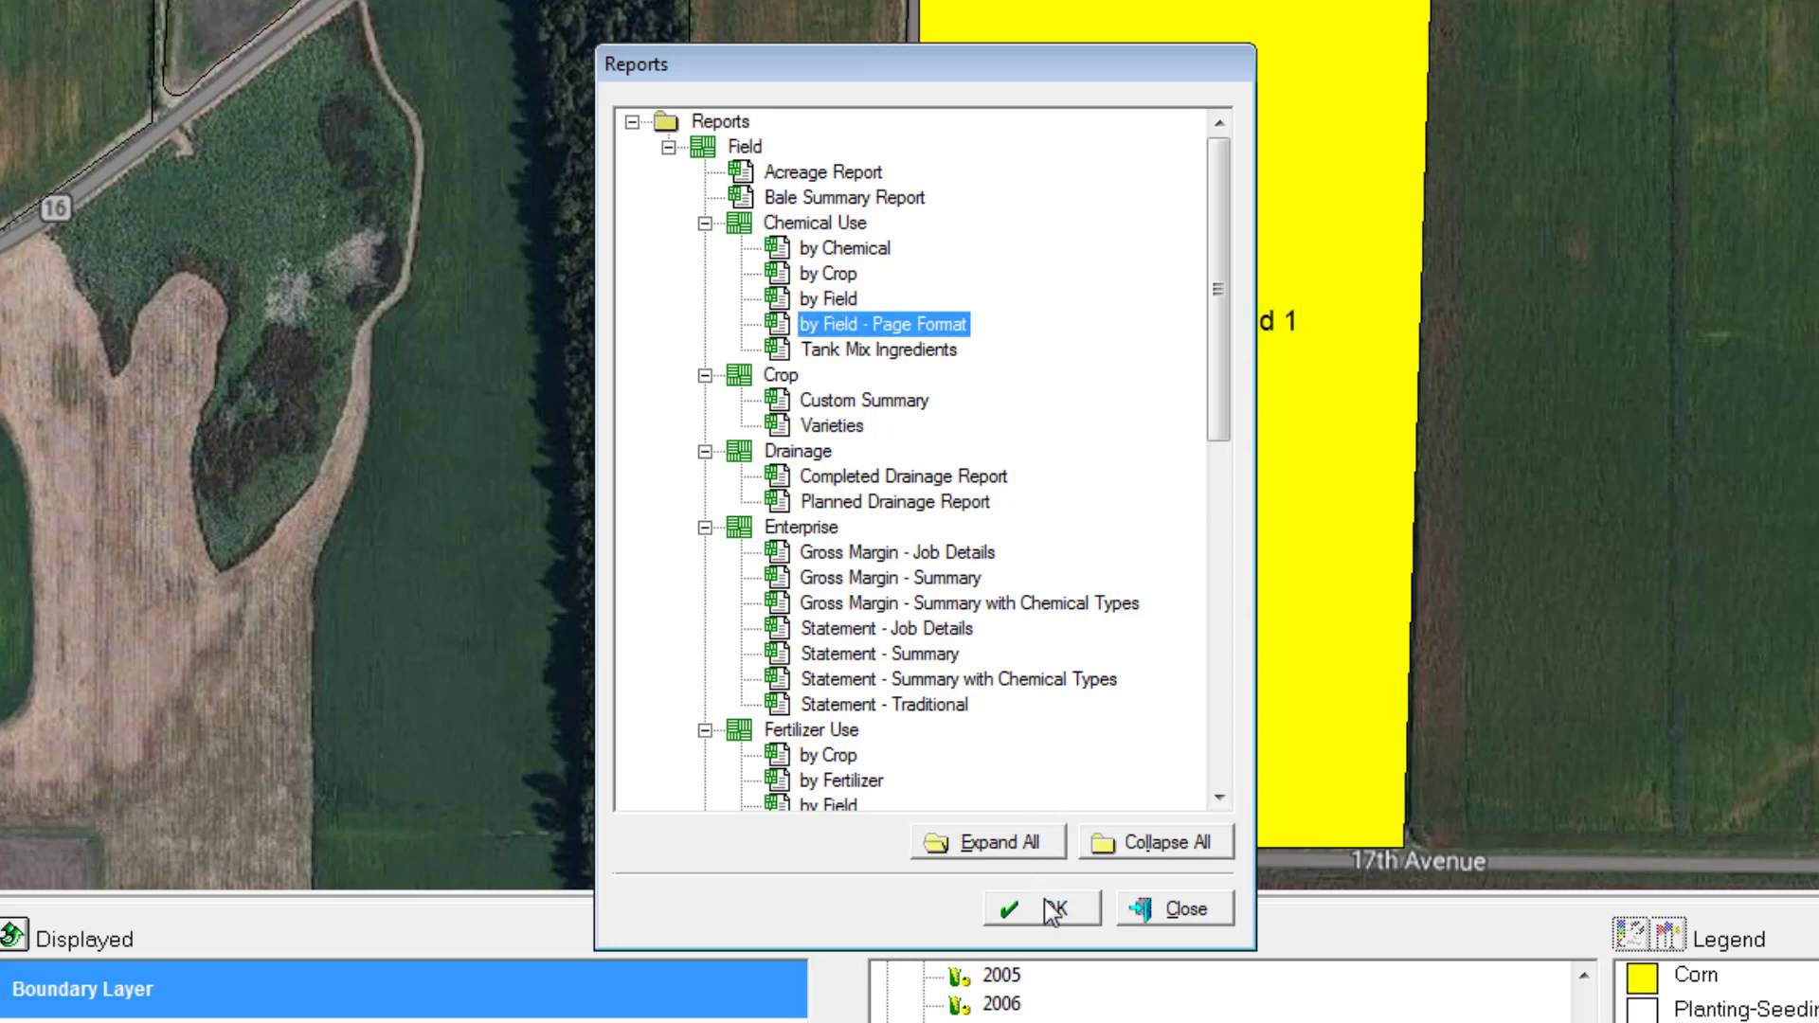
click(1045, 913)
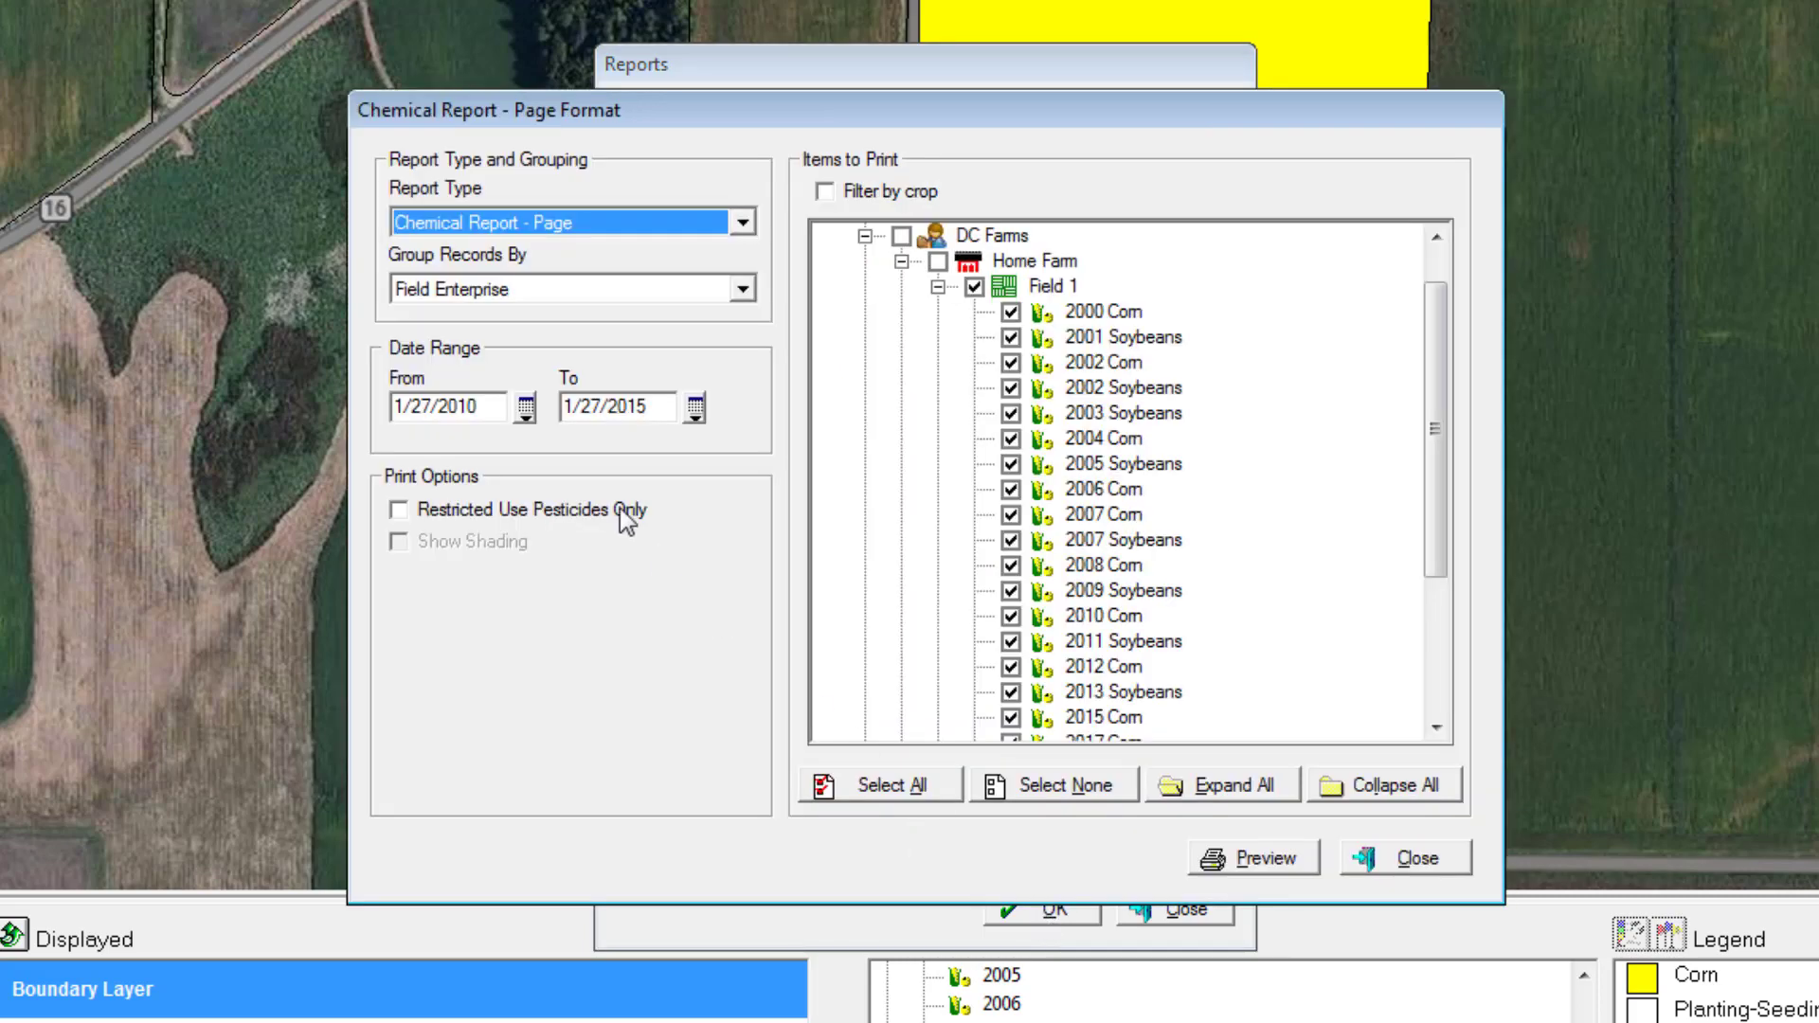
click(695, 407)
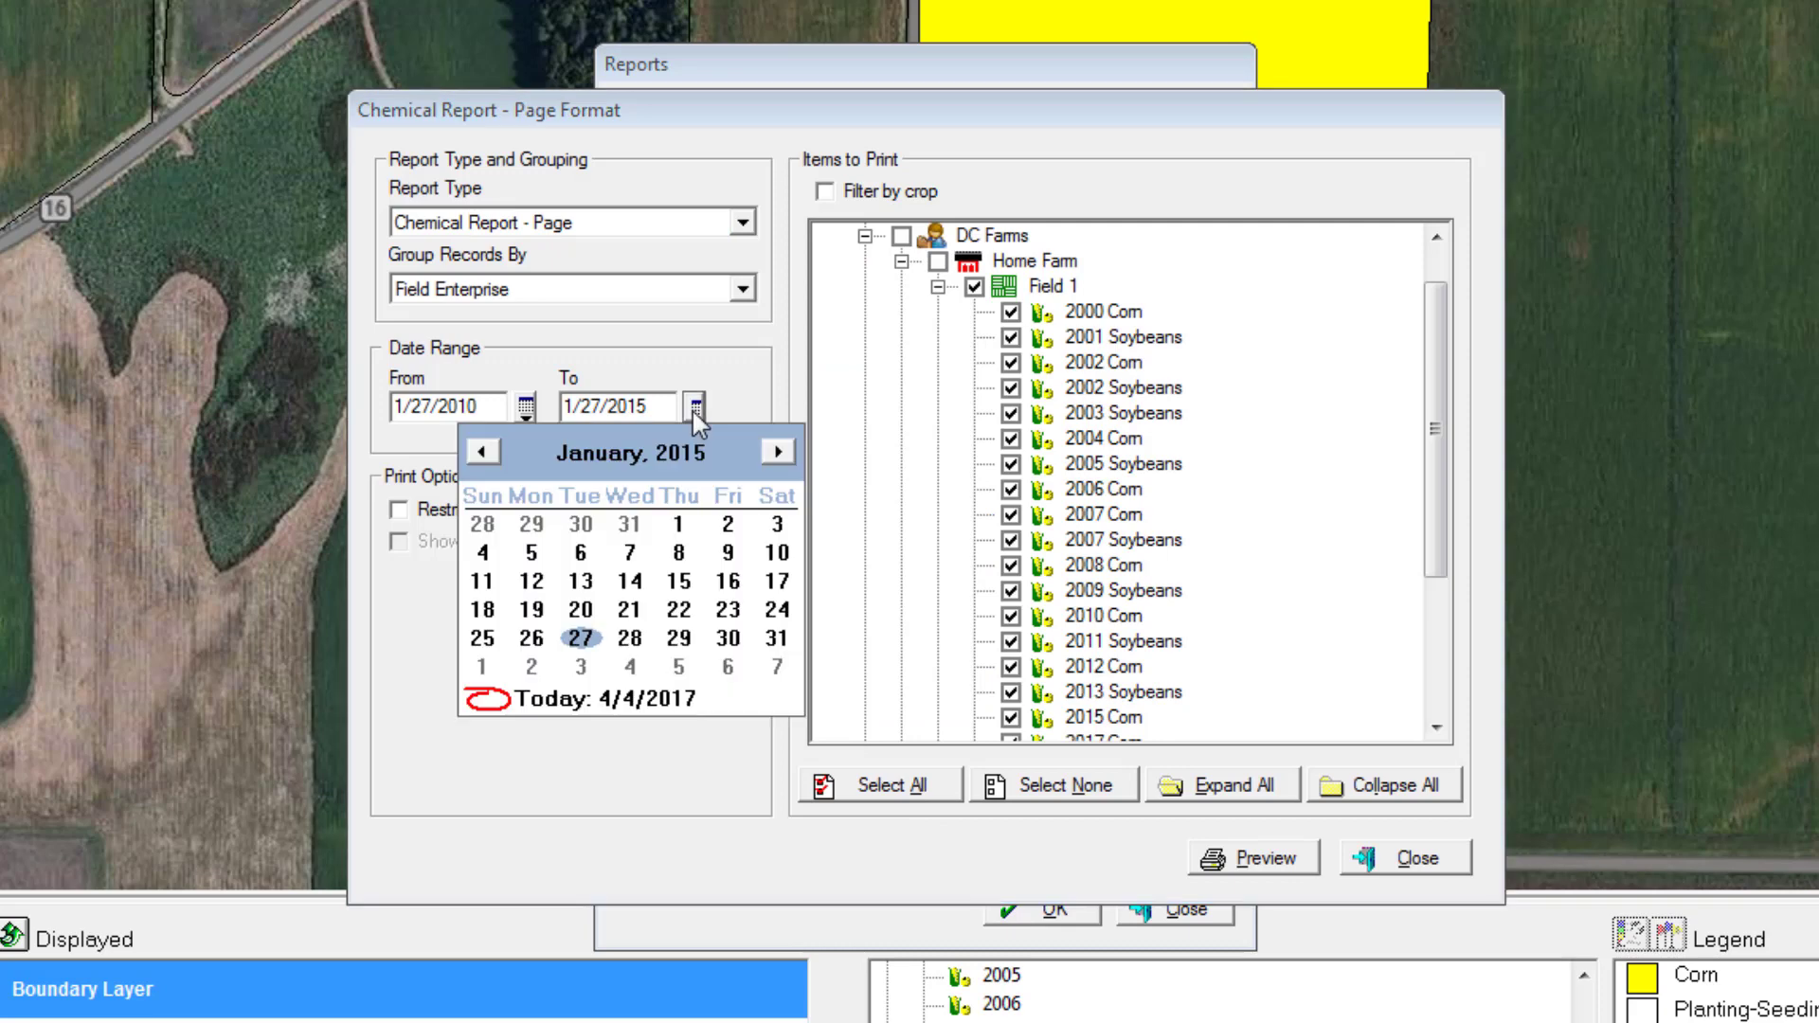
click(507, 701)
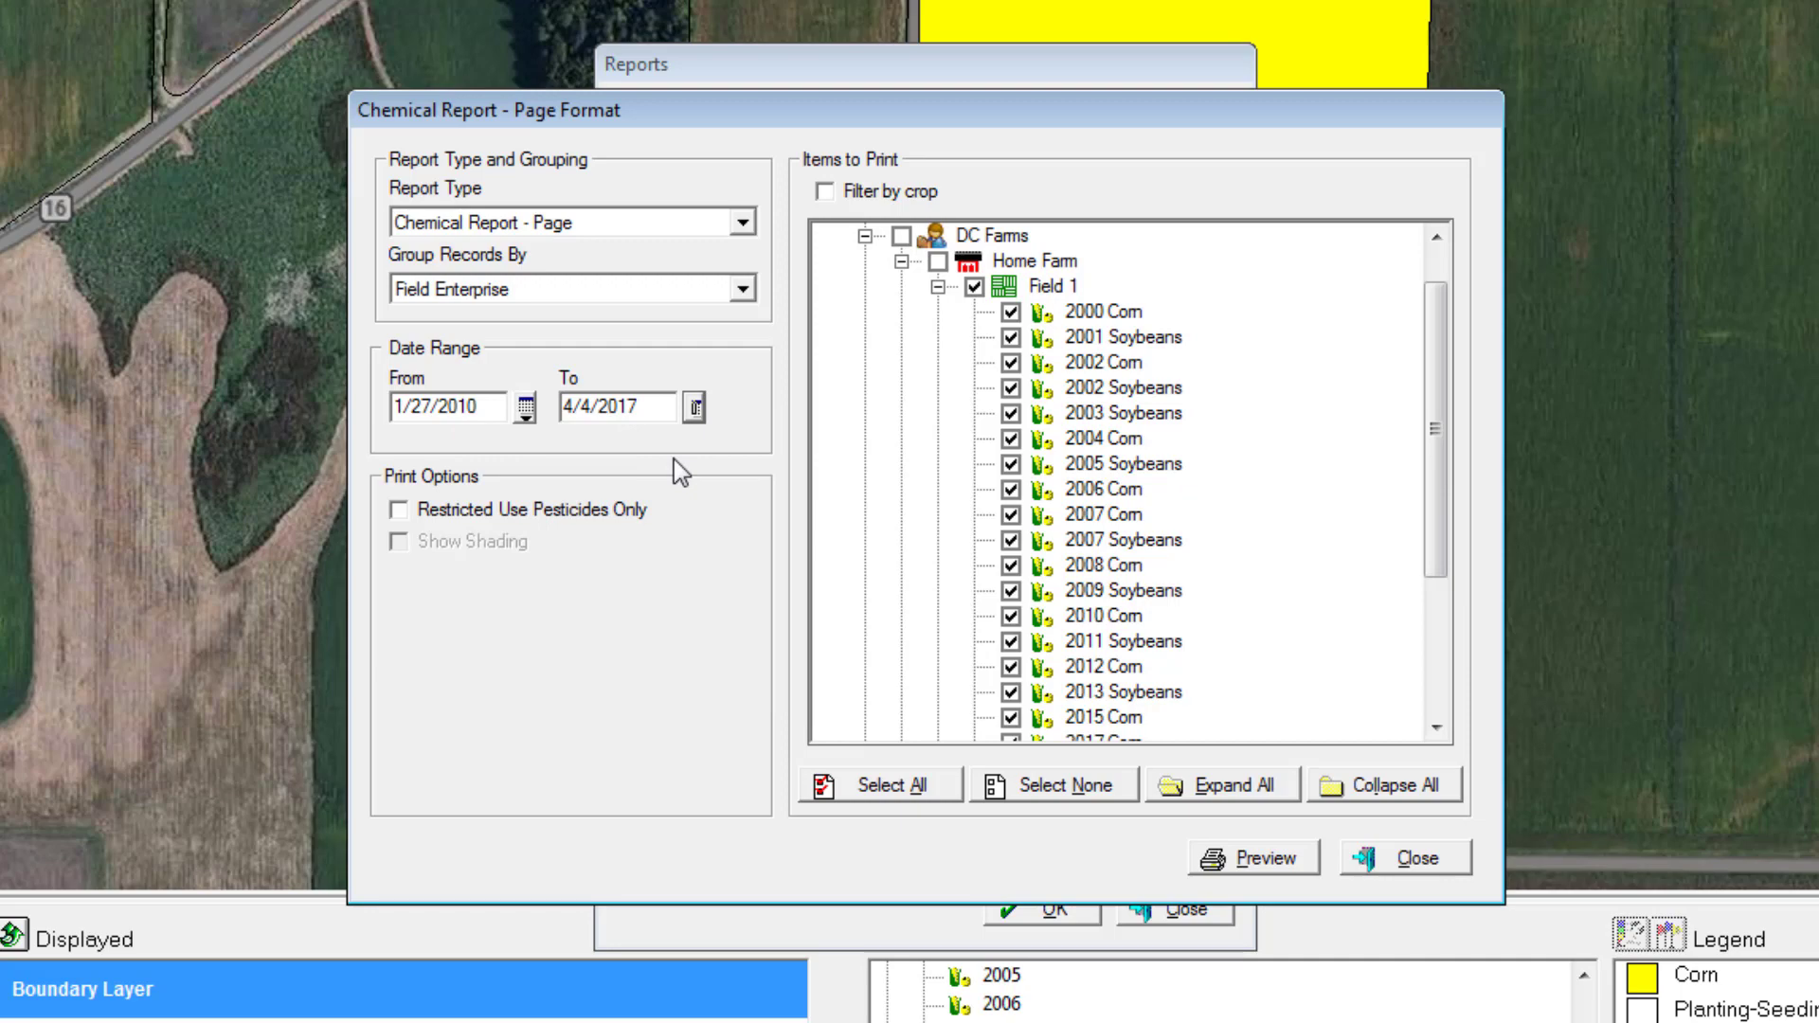
click(1260, 859)
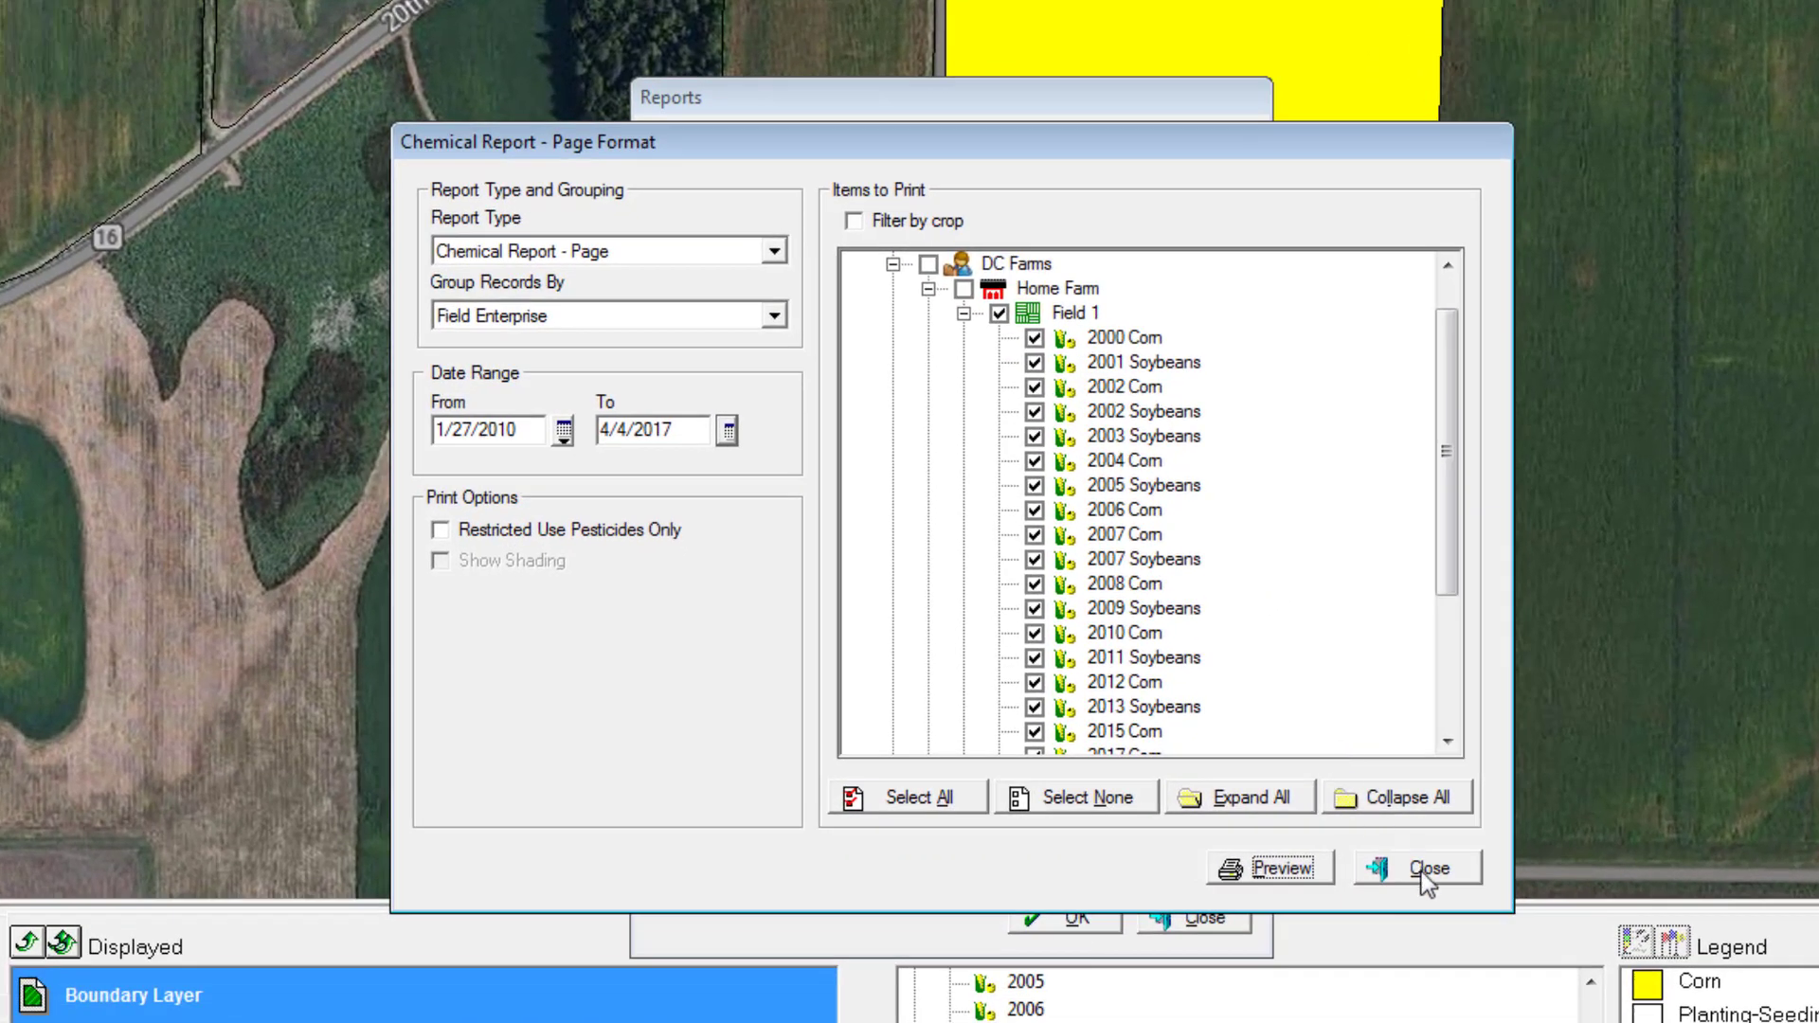
click(1421, 872)
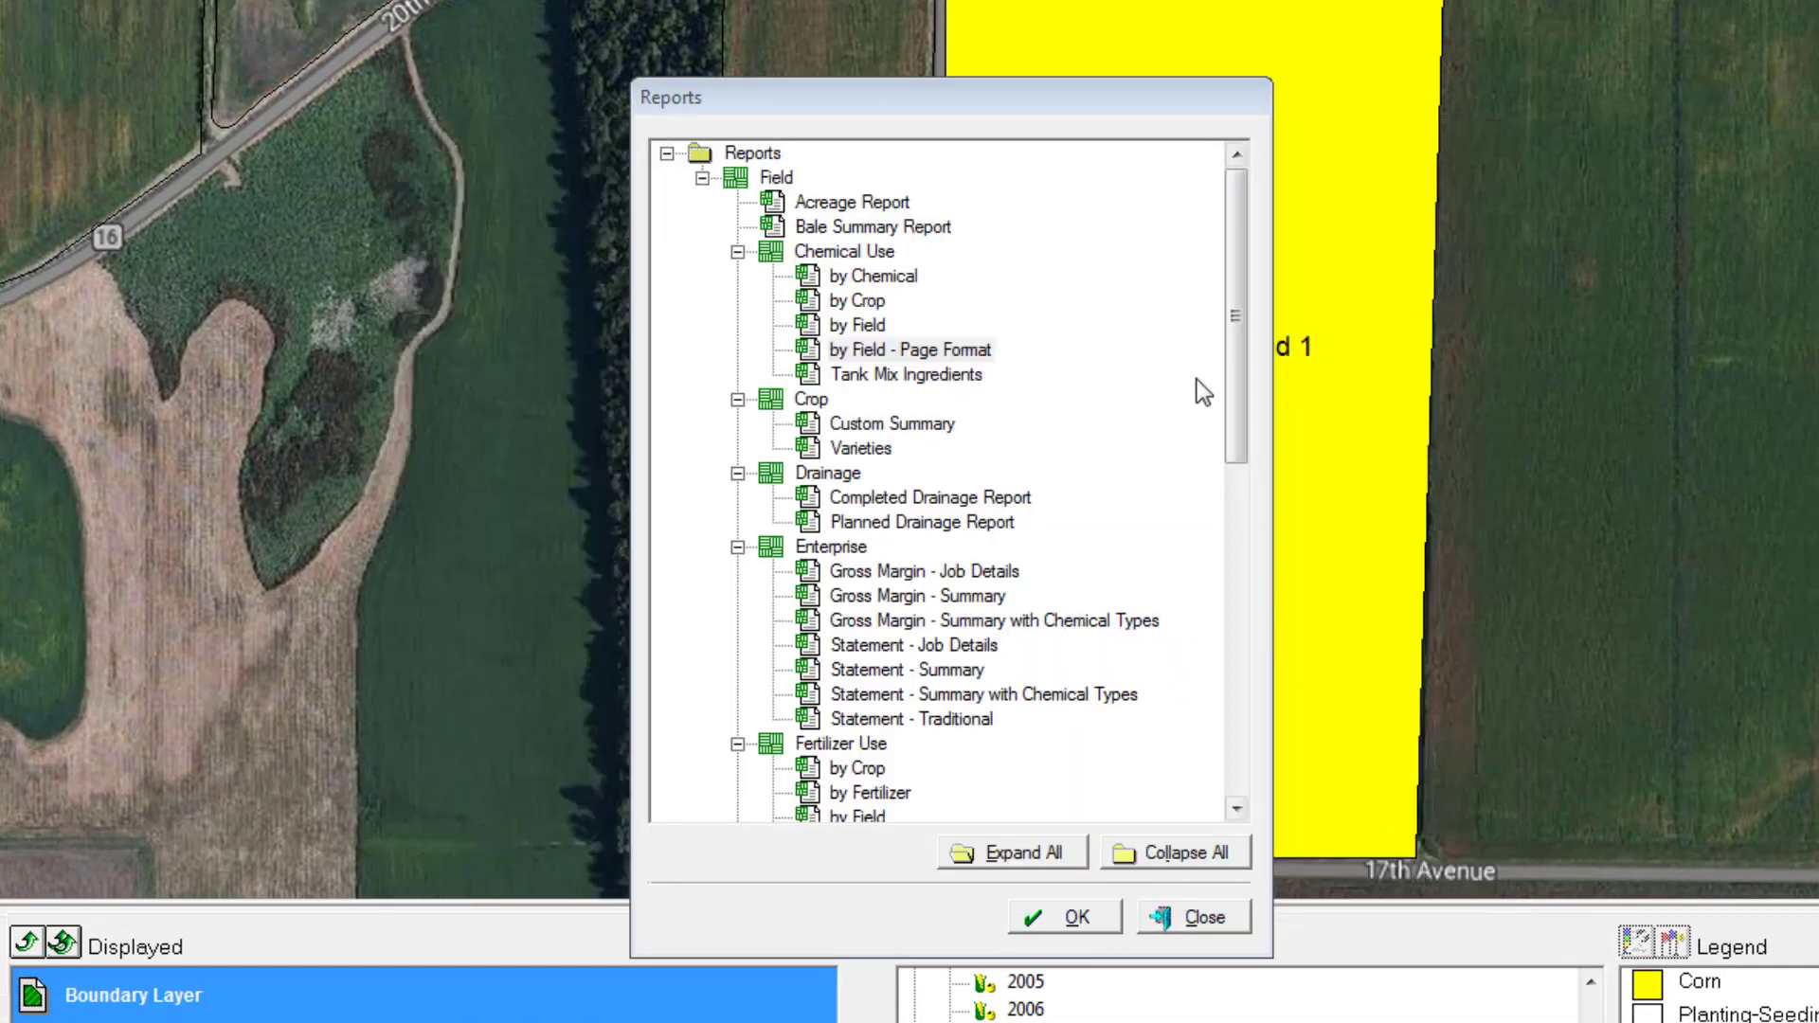
Step: Choose Enterprise > Statement - Traditional from the Reports tree to list Field 1's enterprises
drag(1240, 373, 1183, 527)
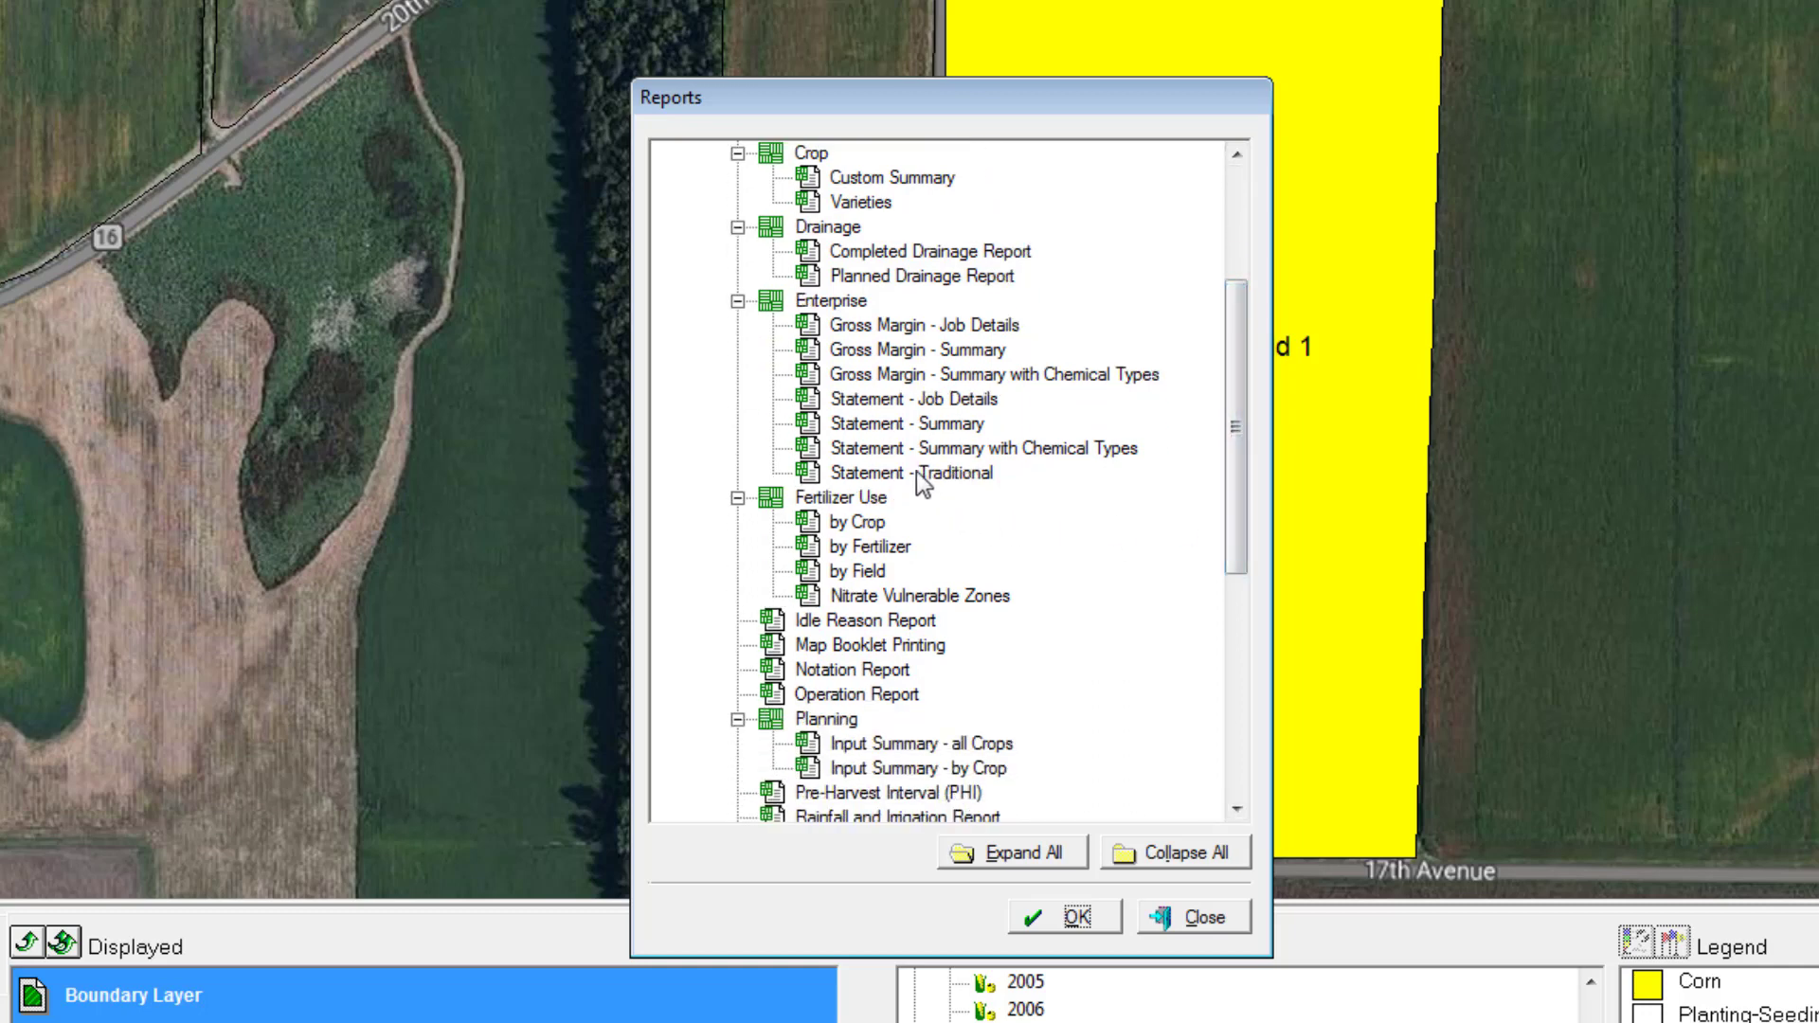
click(917, 472)
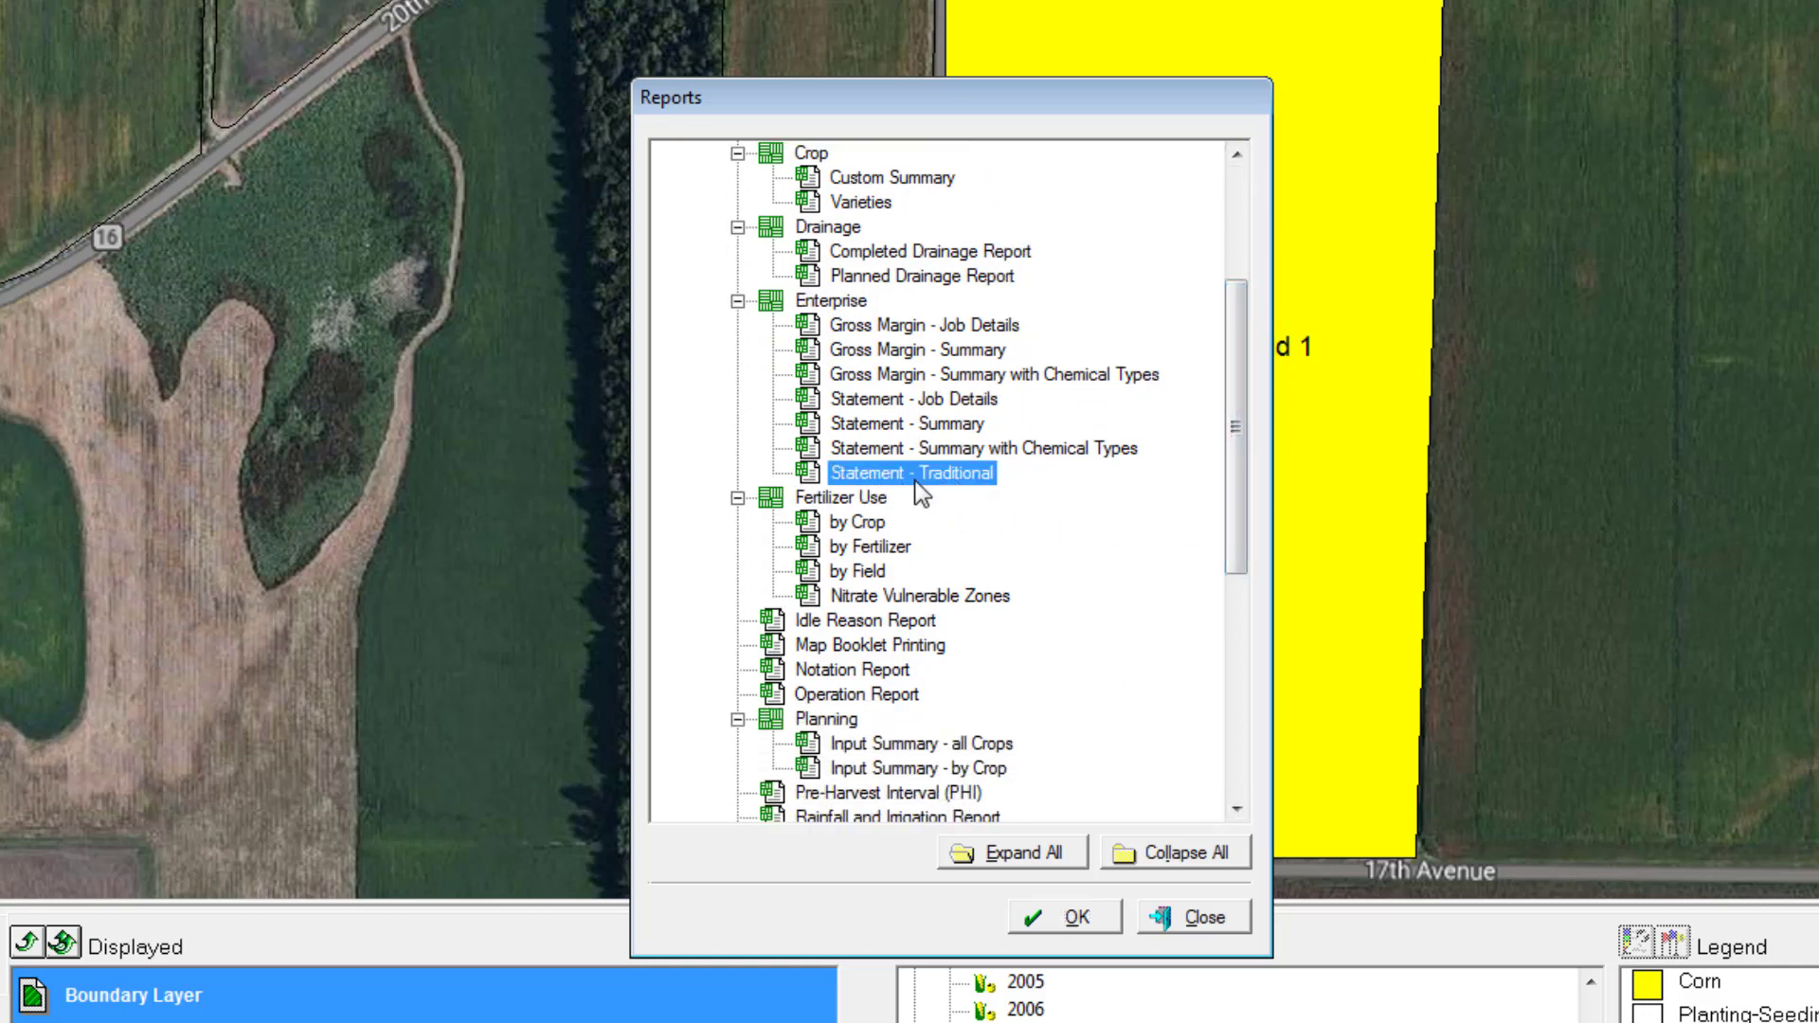
click(1066, 915)
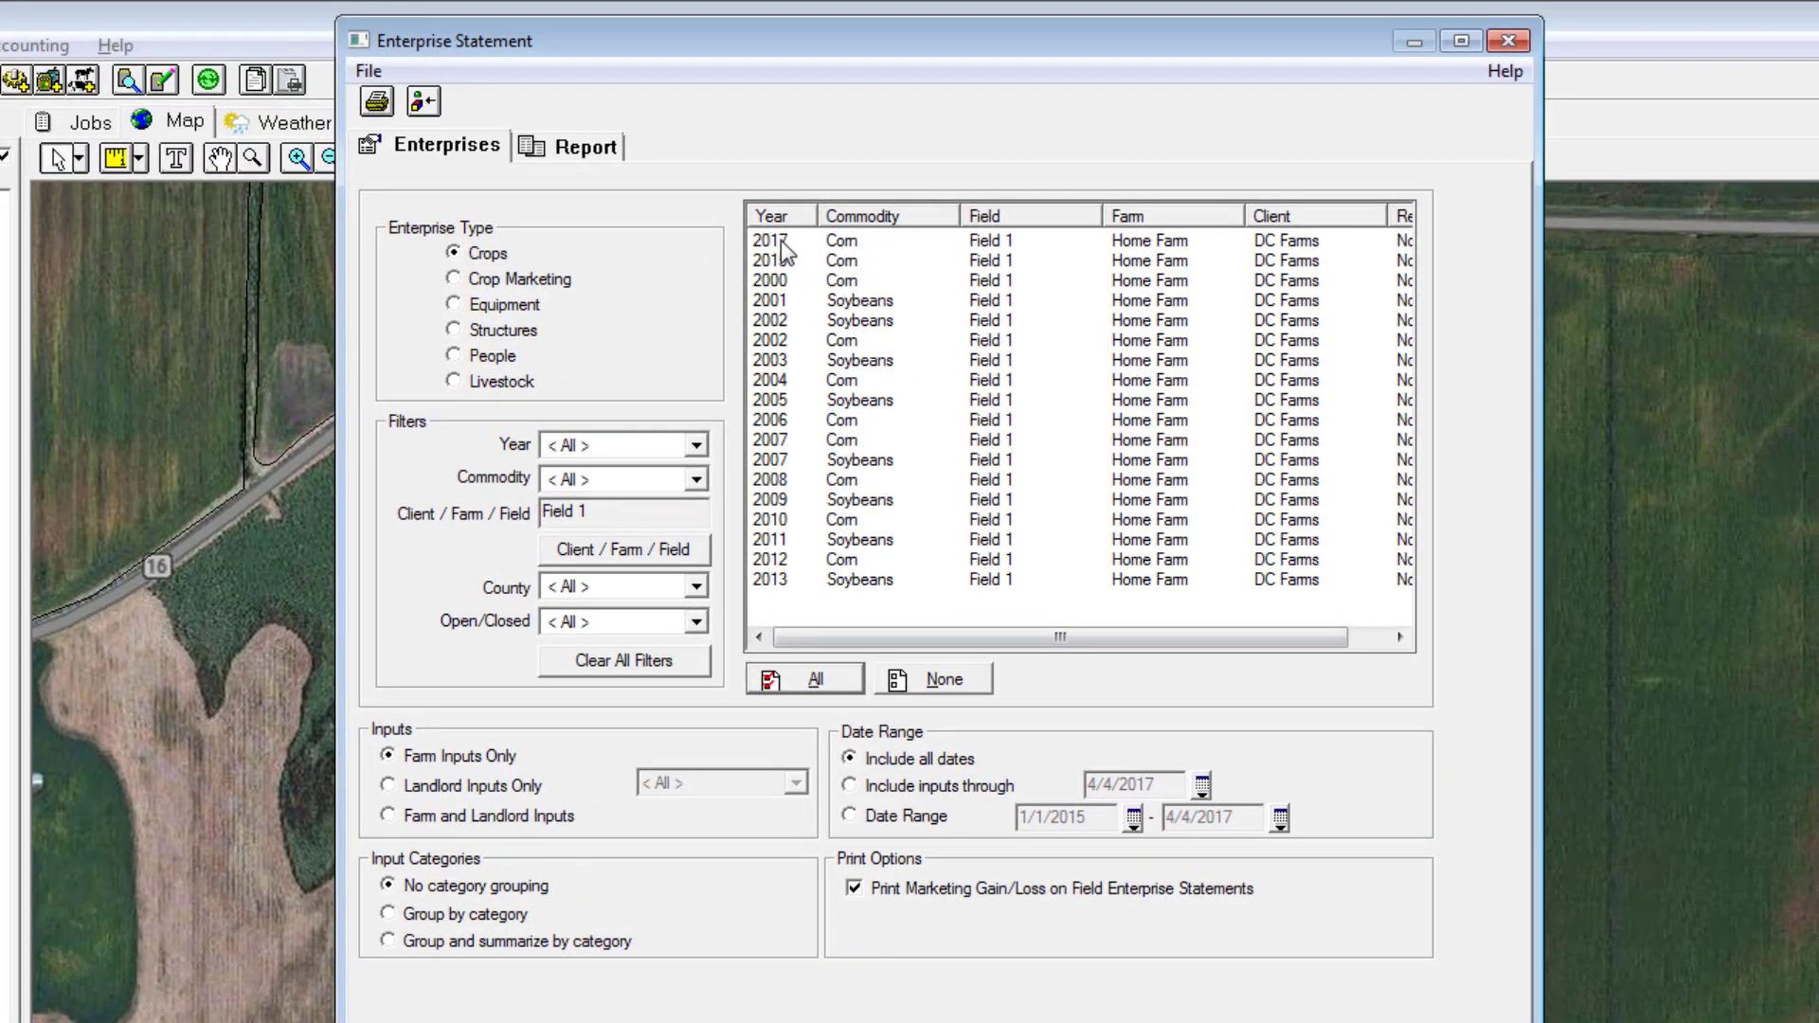
Step: Review the 2017 Corn enterprise statement for Field 1, totalling $16294.43 in inputs, then close it
click(781, 240)
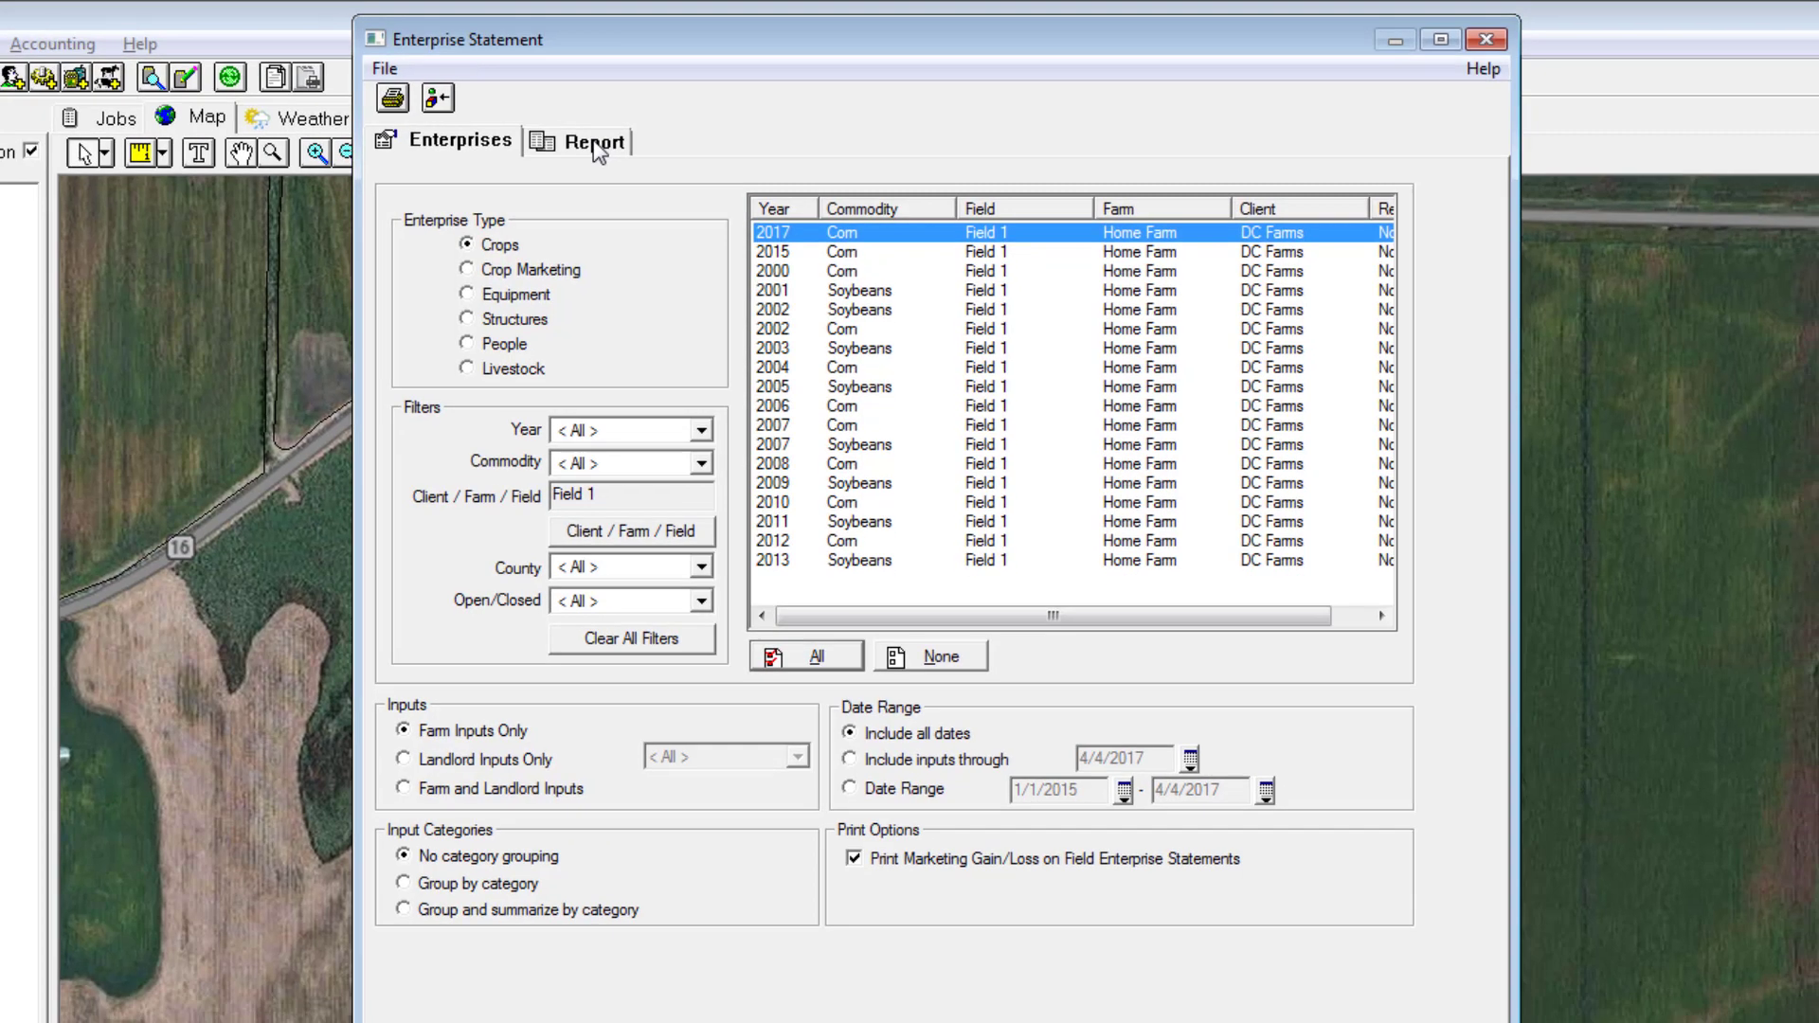
click(586, 149)
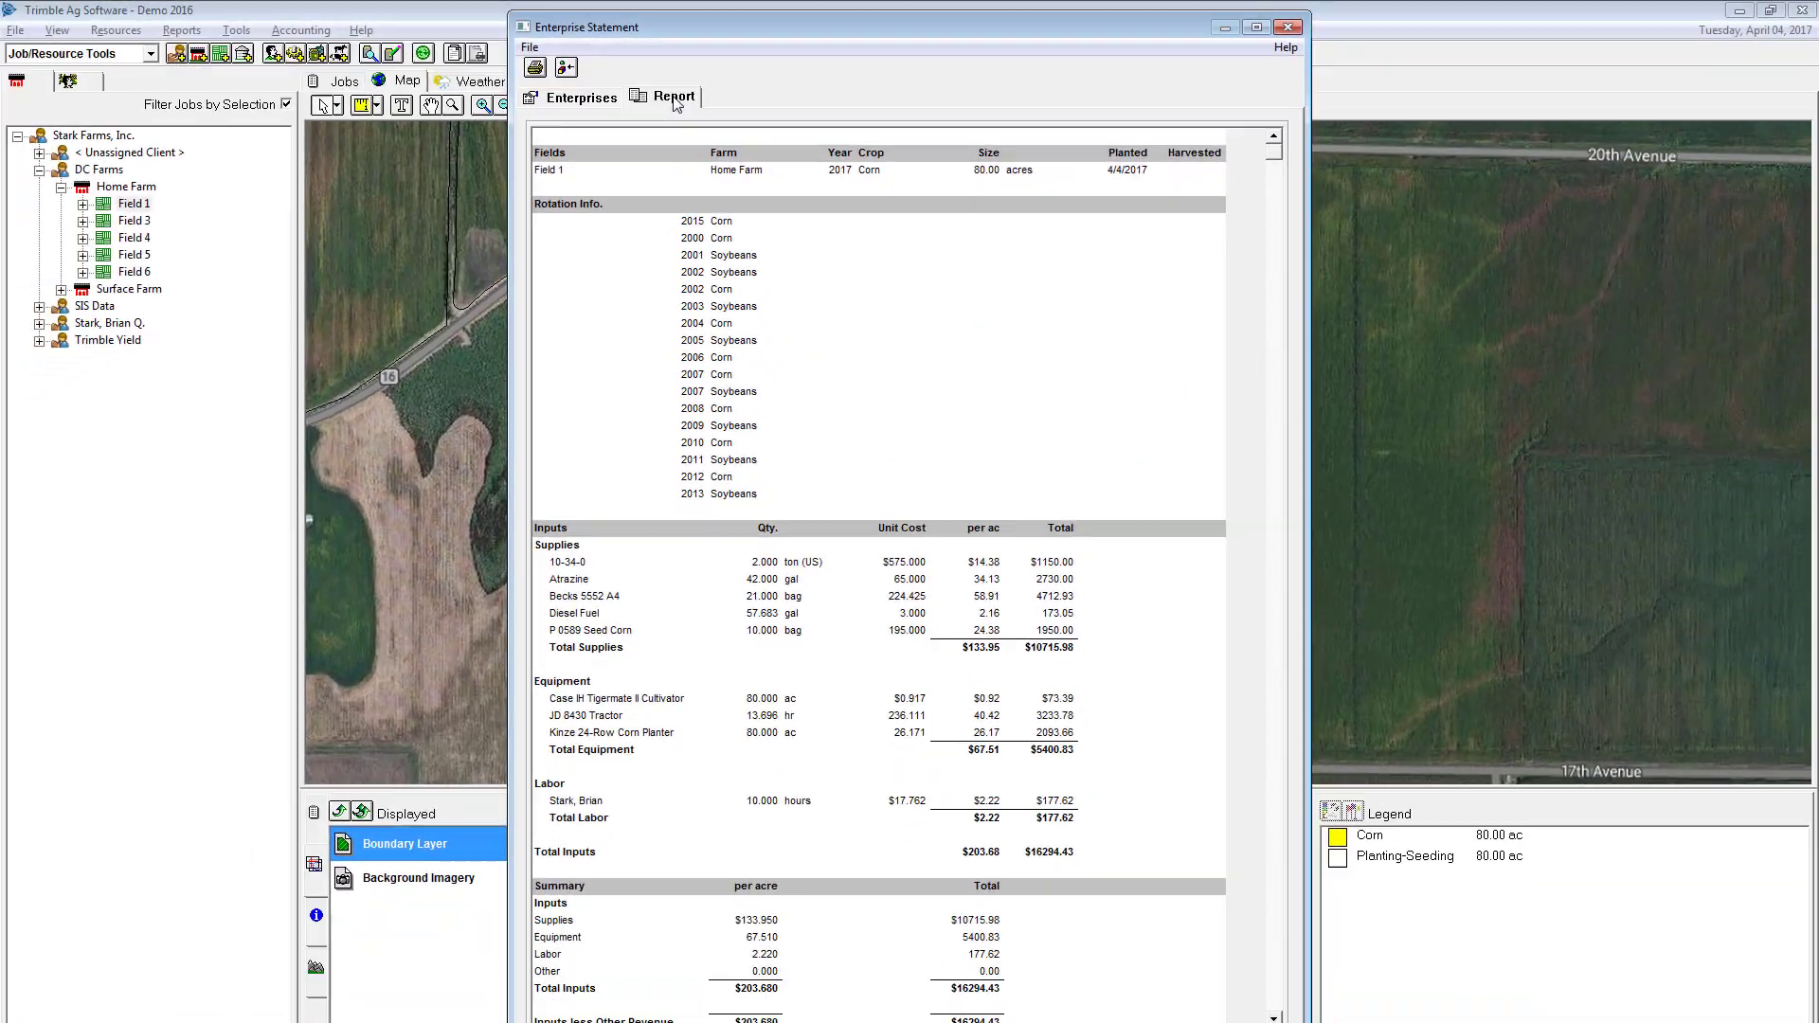
drag(1275, 153, 1285, 500)
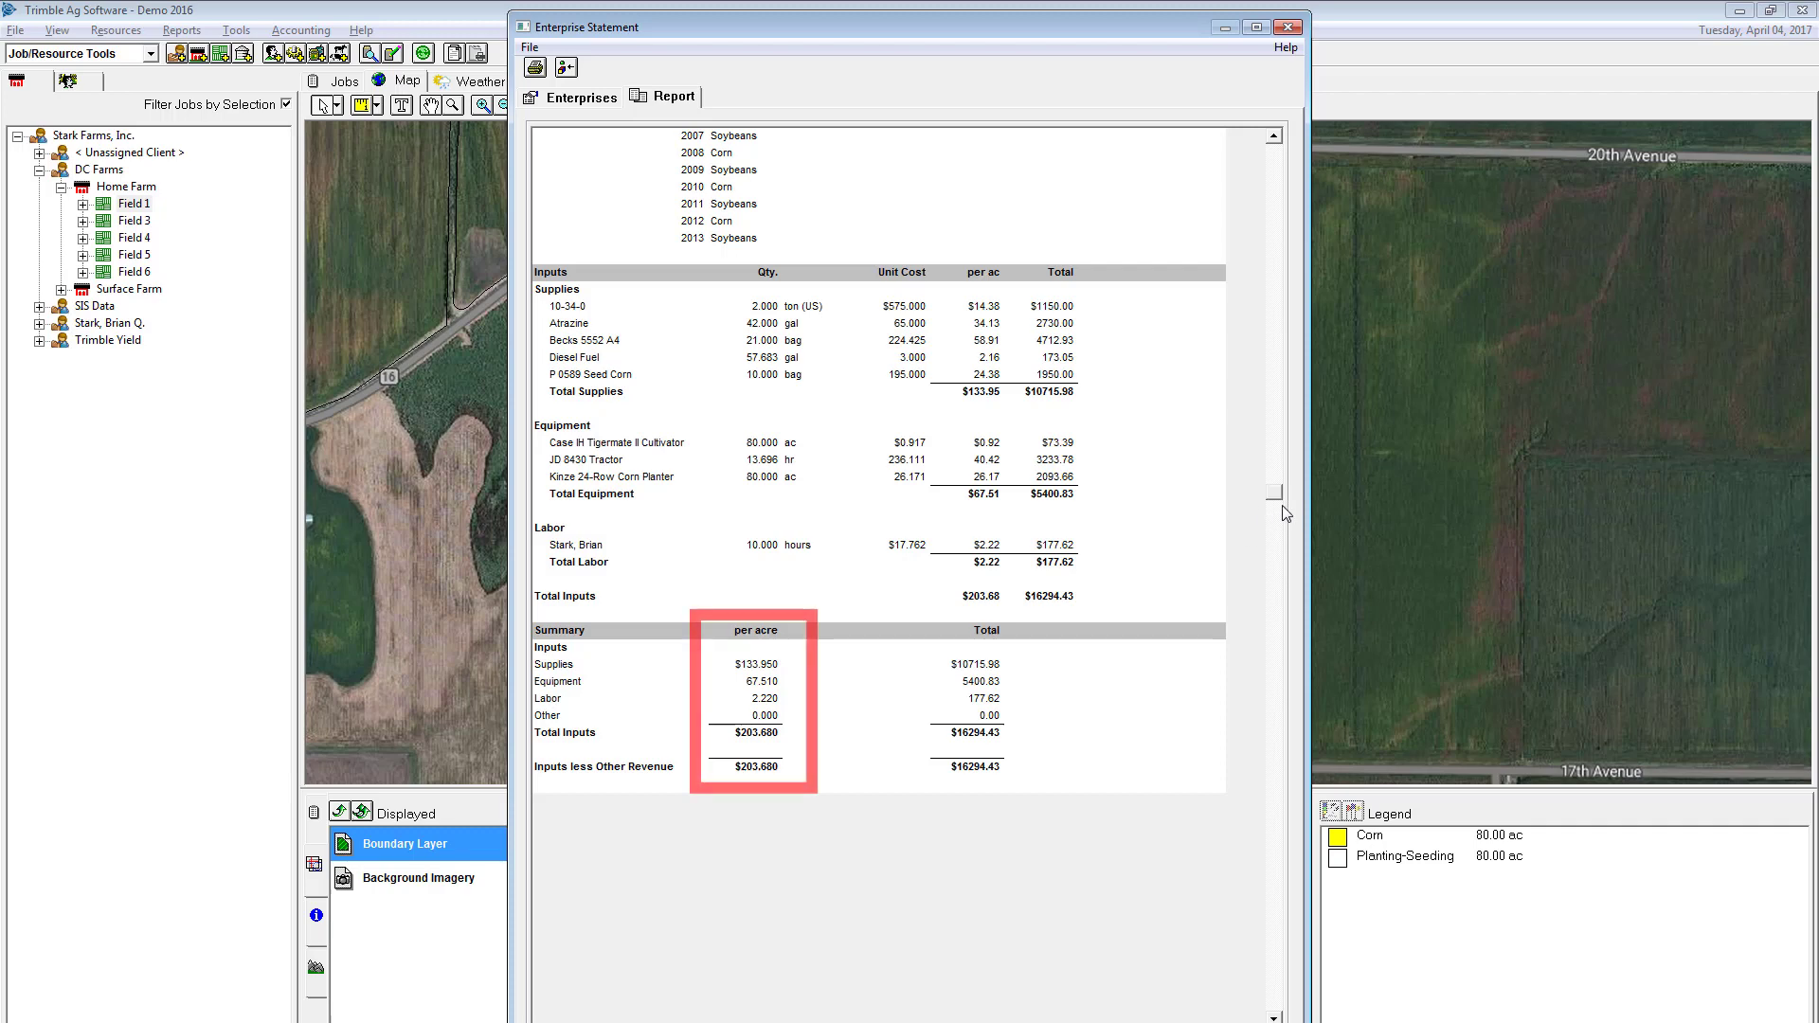
drag(1275, 497, 1277, 518)
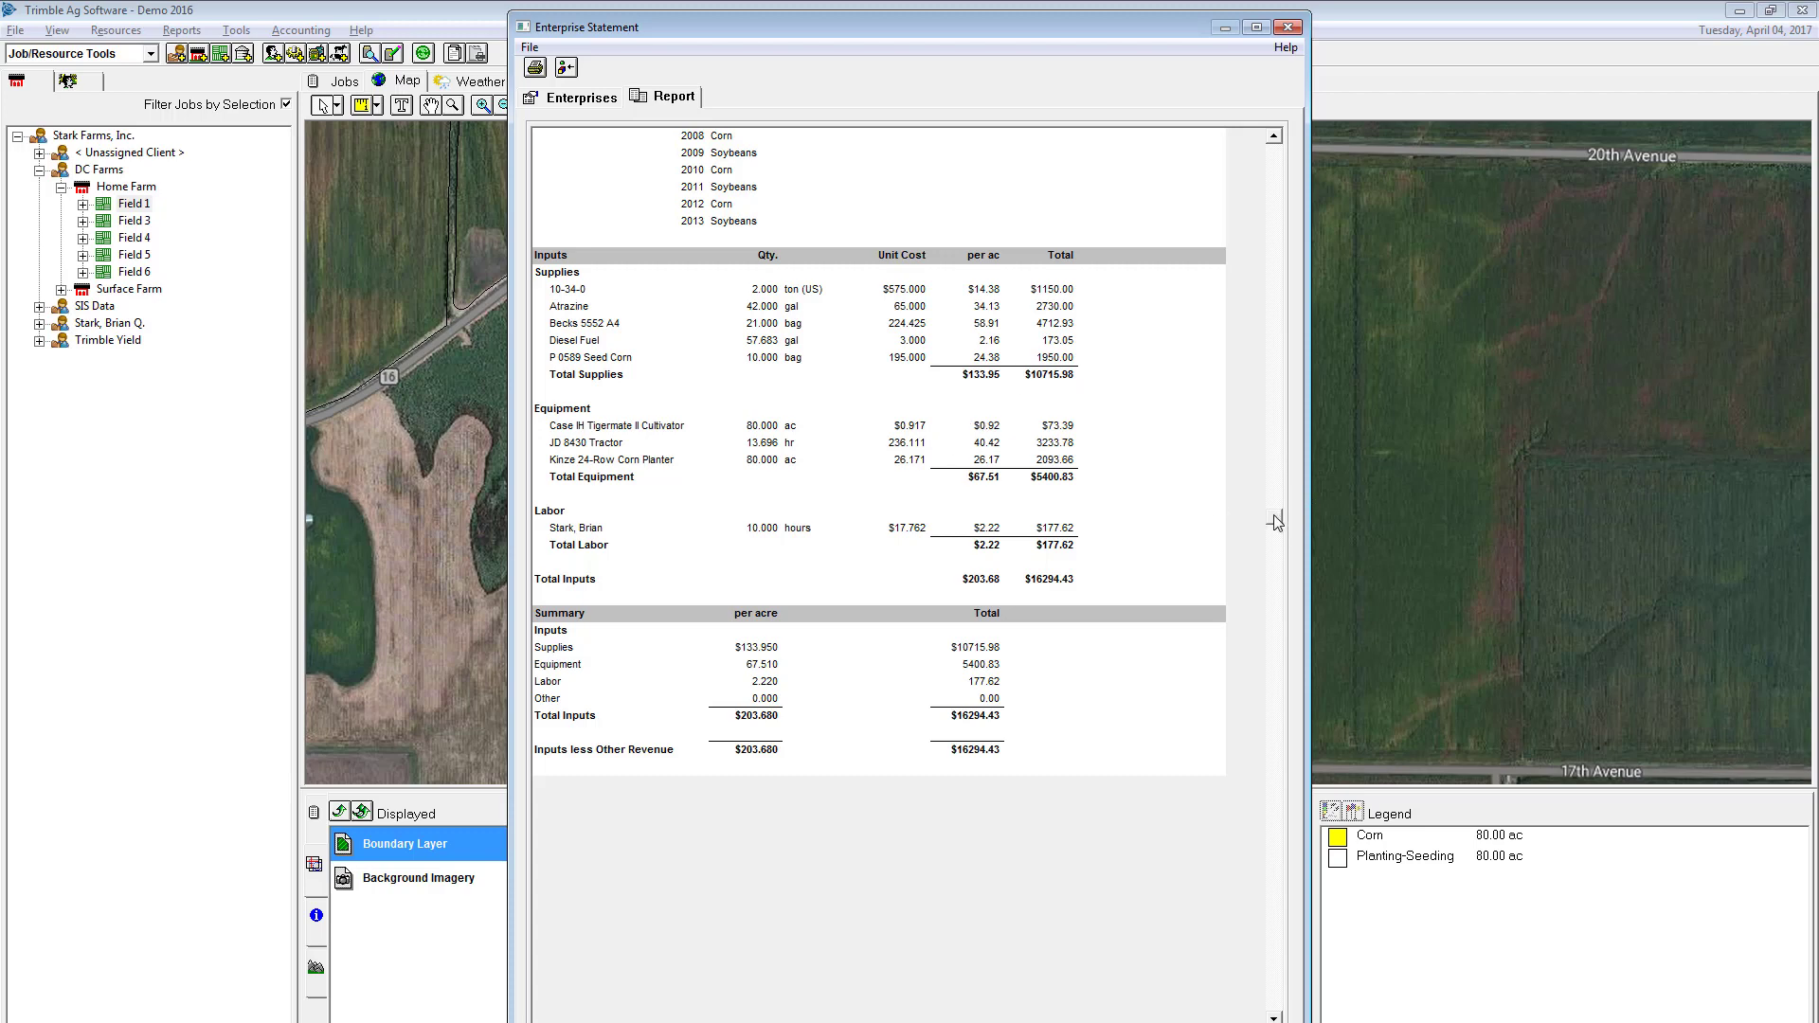
drag(1277, 519, 1276, 598)
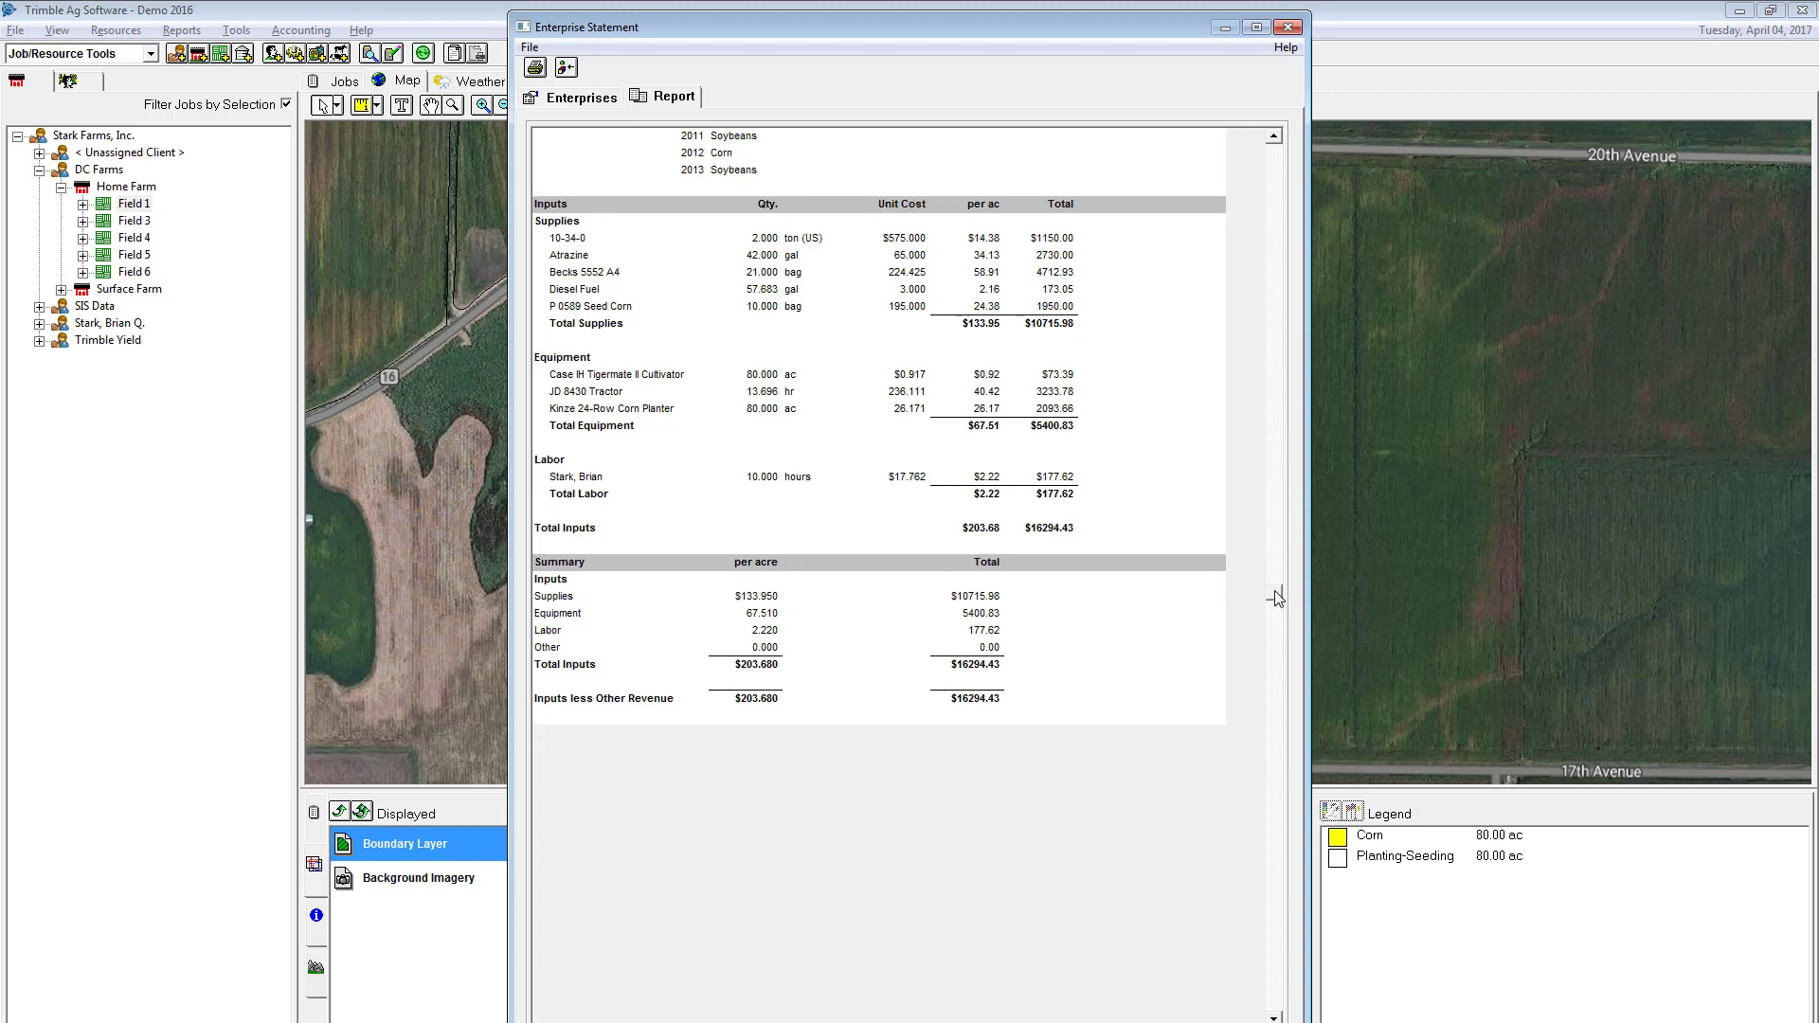
click(1289, 28)
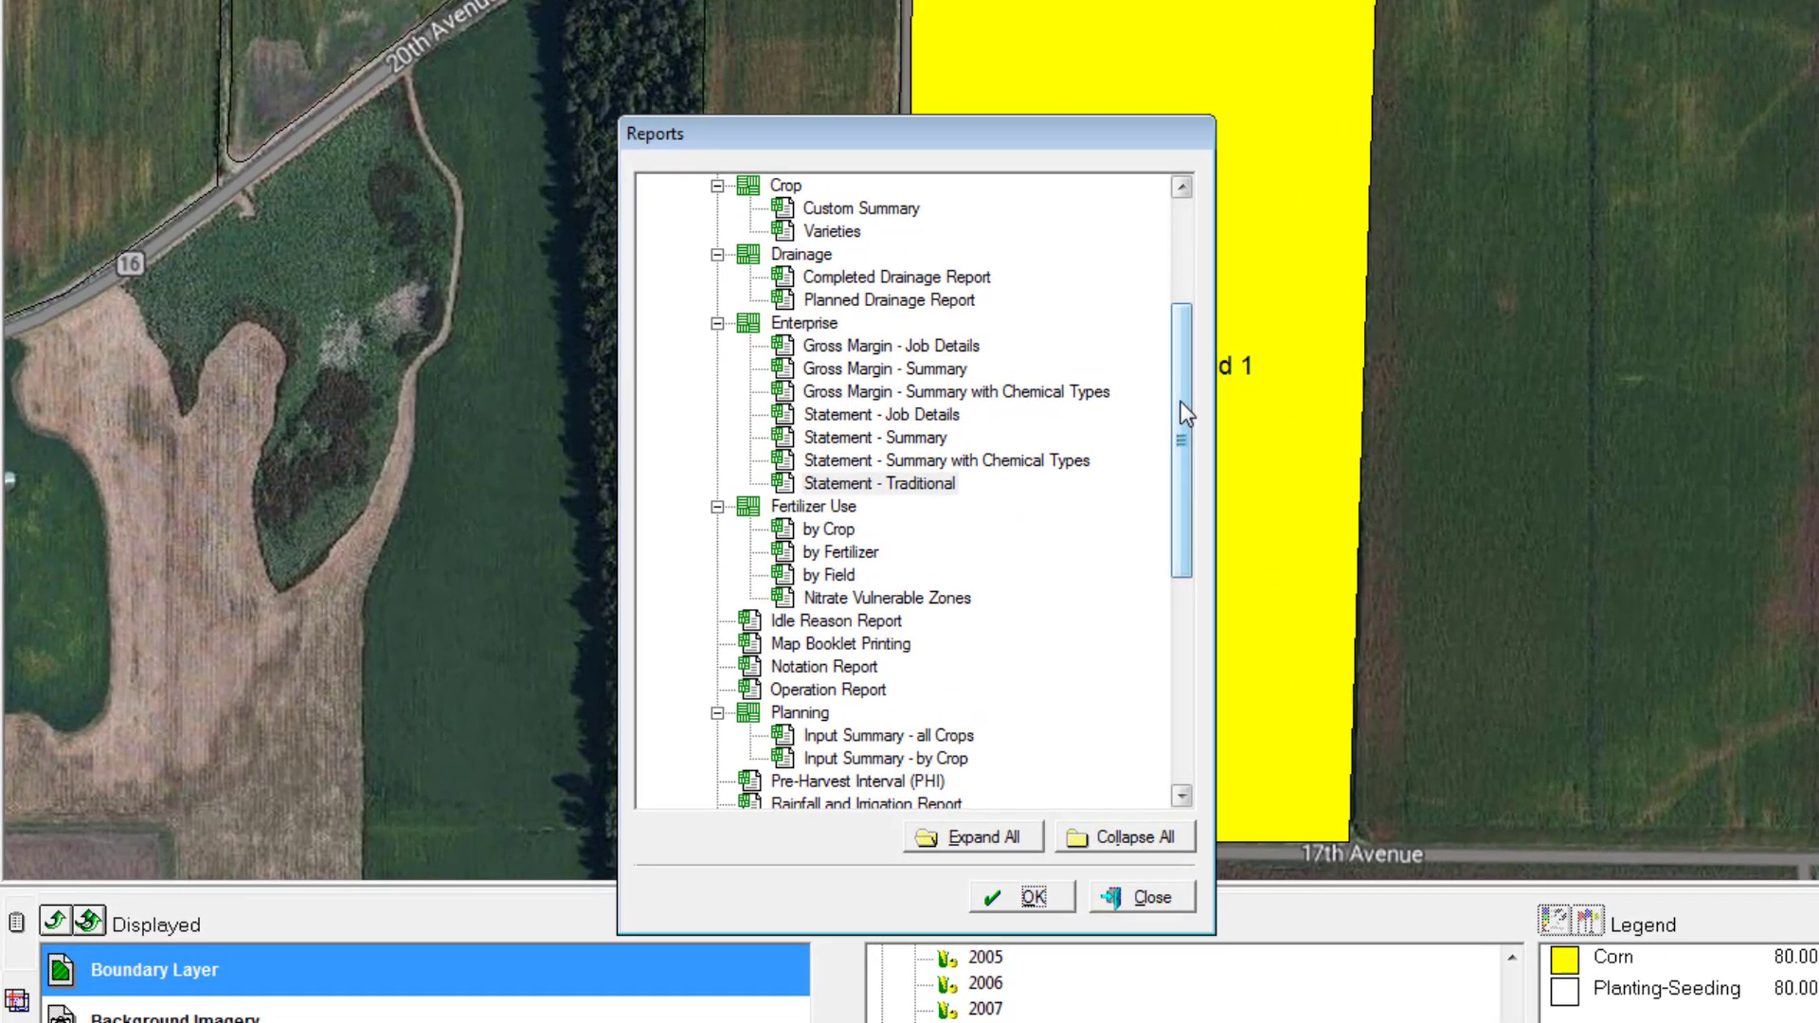
Step: Choose Seed Use > by Crop from the Reports tree to bring up its settings
drag(1181, 401, 1175, 615)
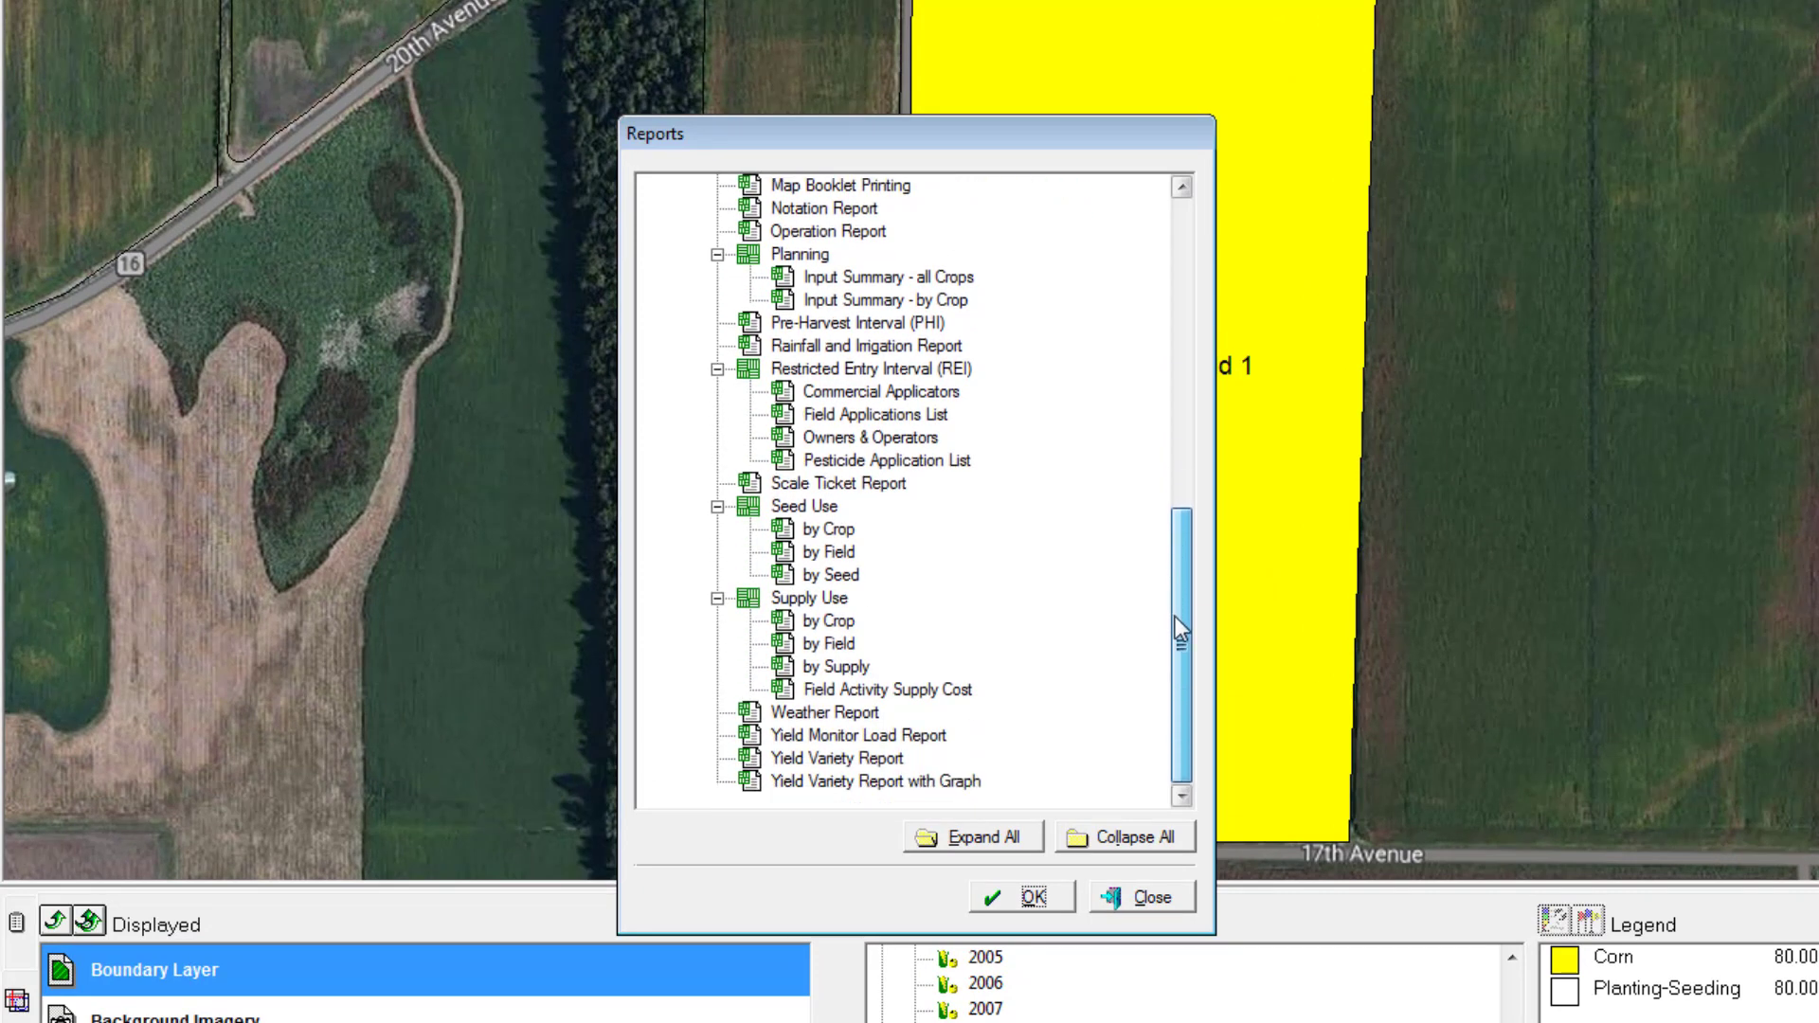
click(829, 532)
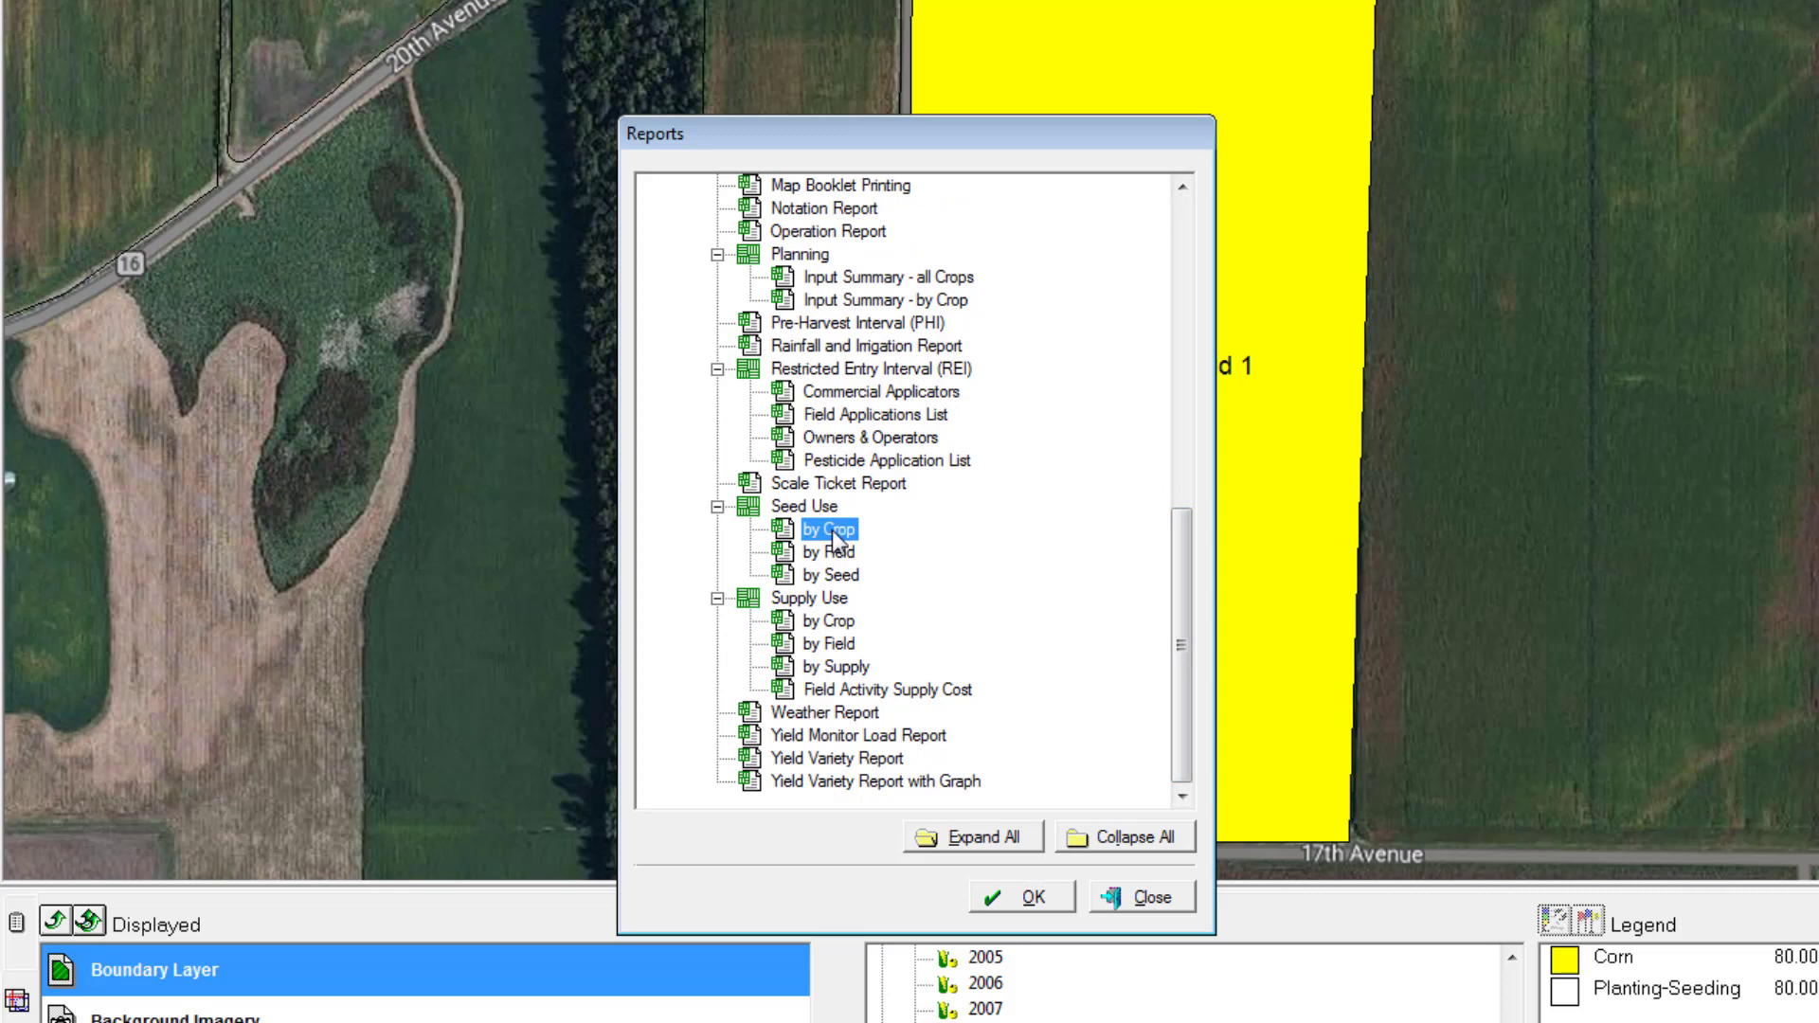
click(1042, 902)
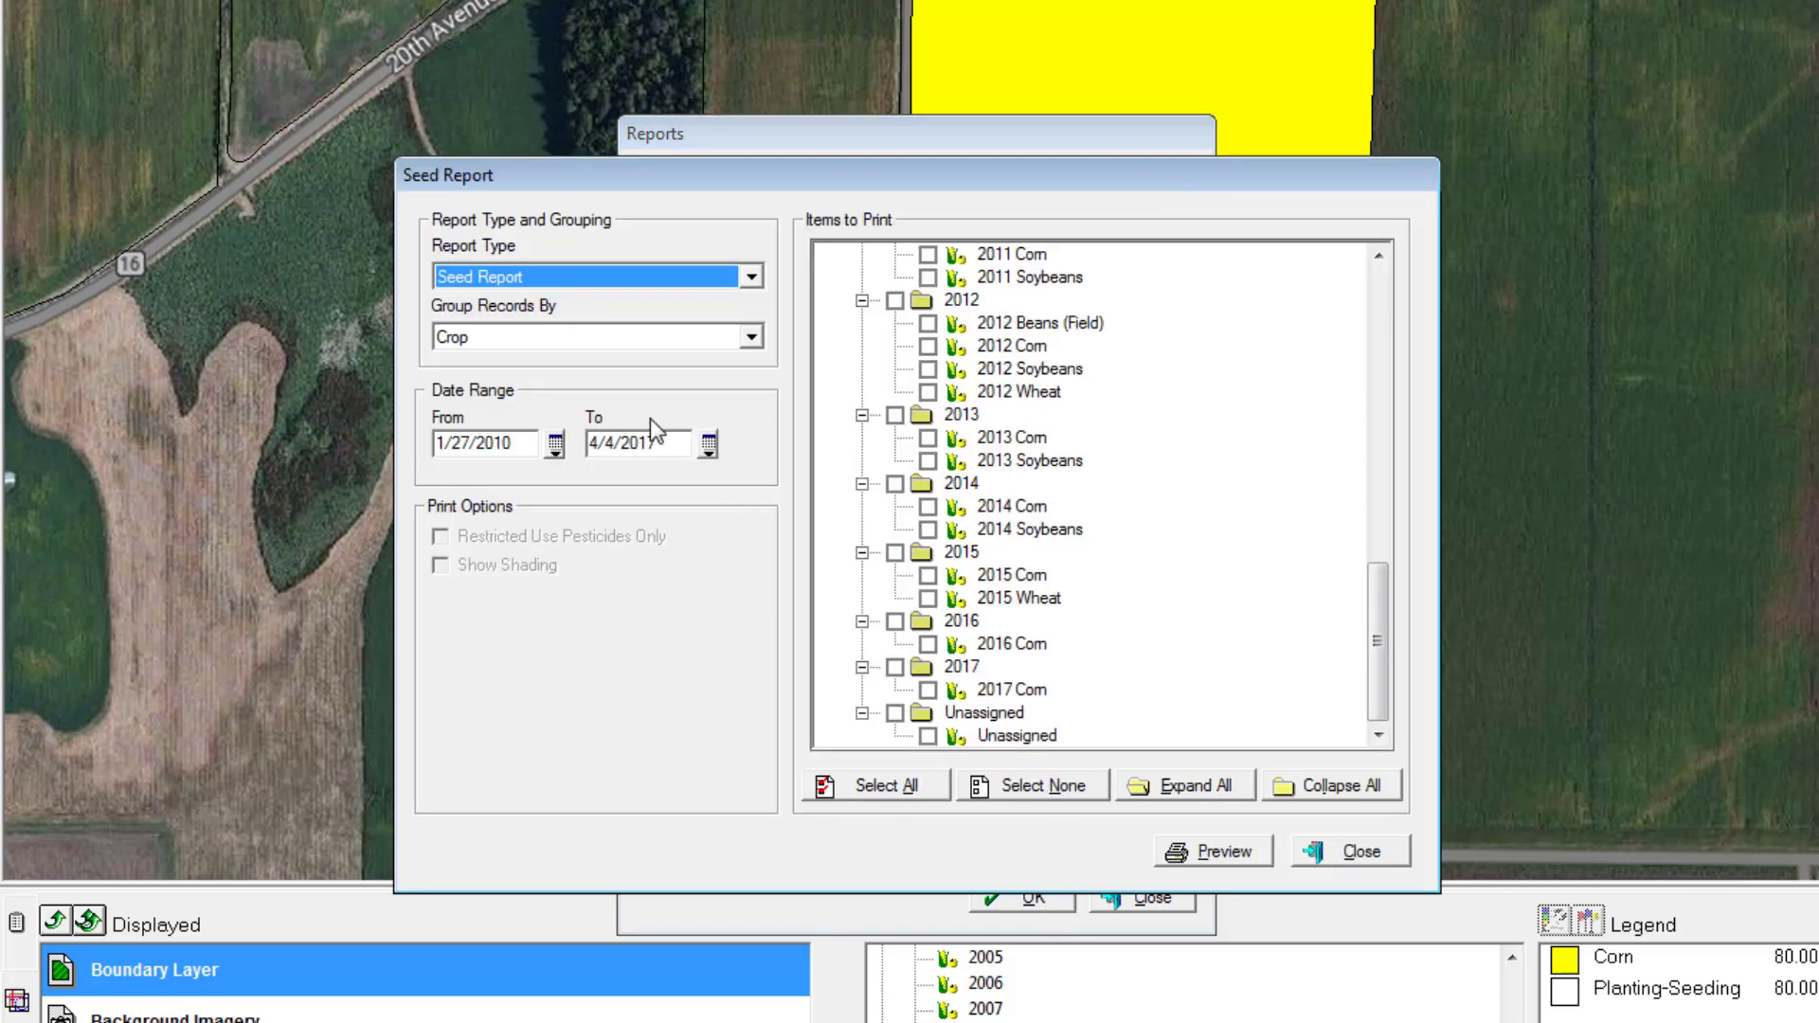
Step: Tick 2017 Corn as the item to print and preview the seed use report
click(1224, 852)
click(1069, 633)
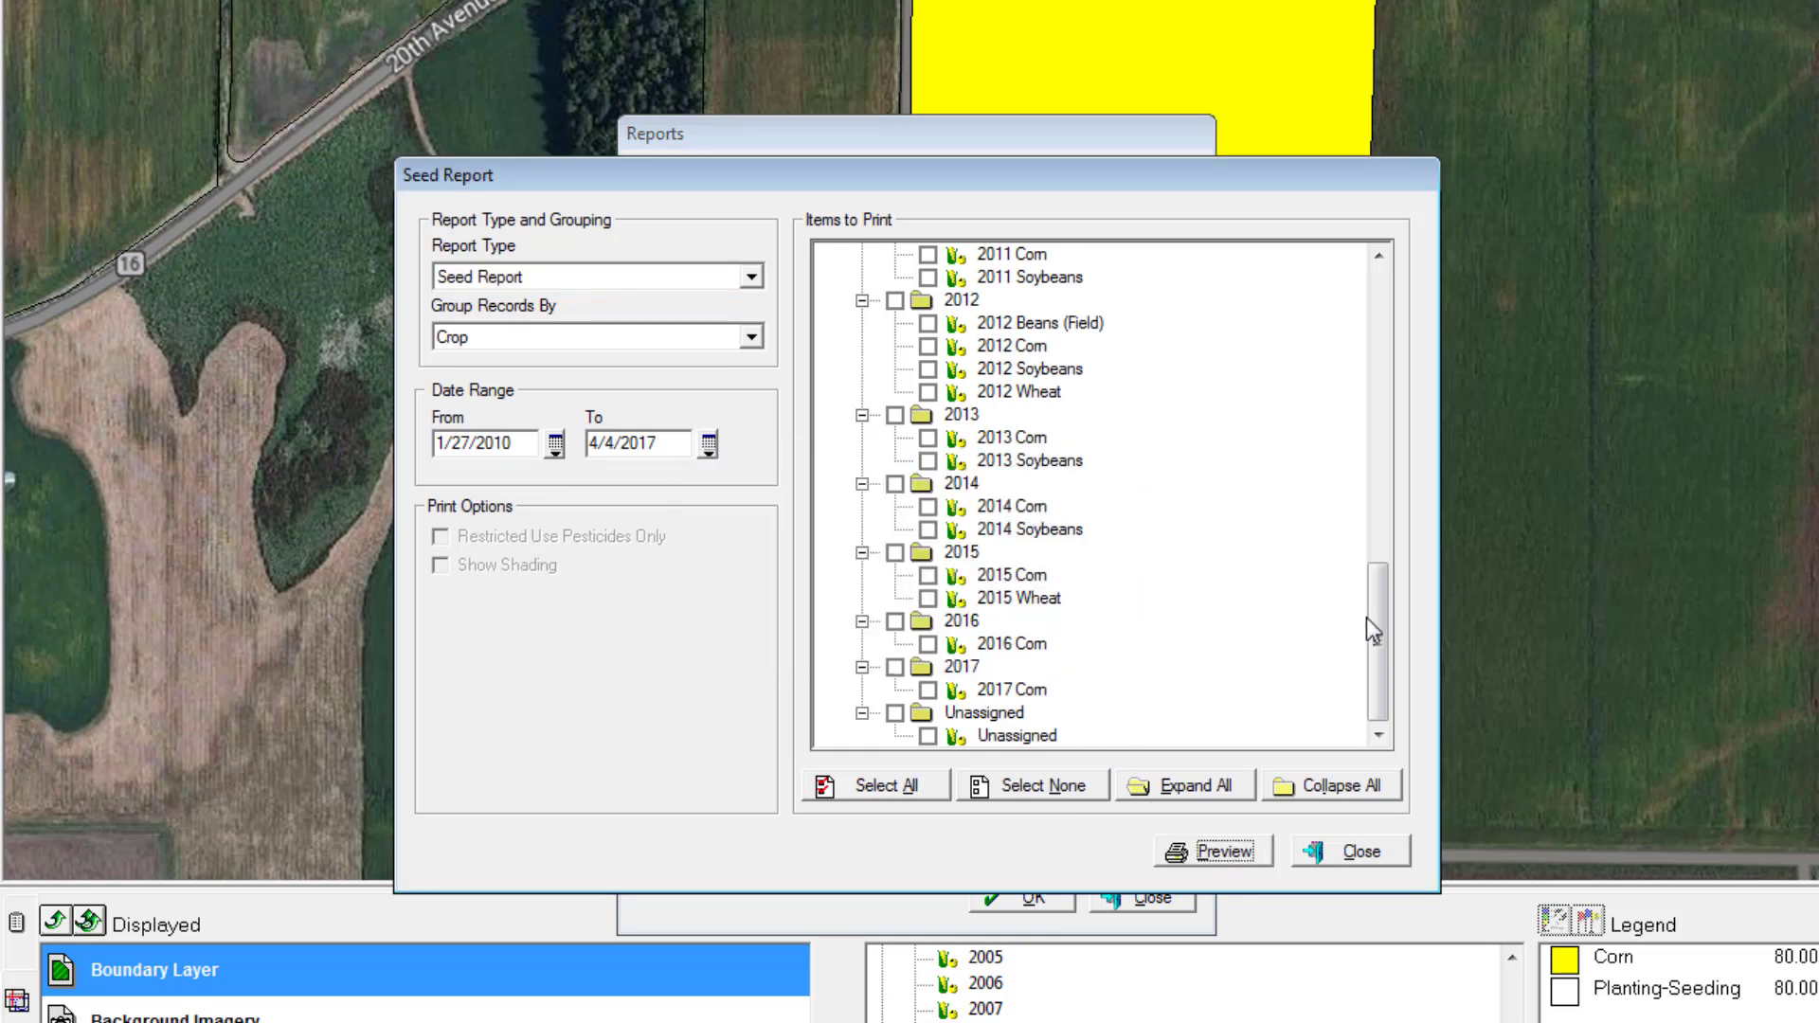
click(895, 667)
click(1224, 852)
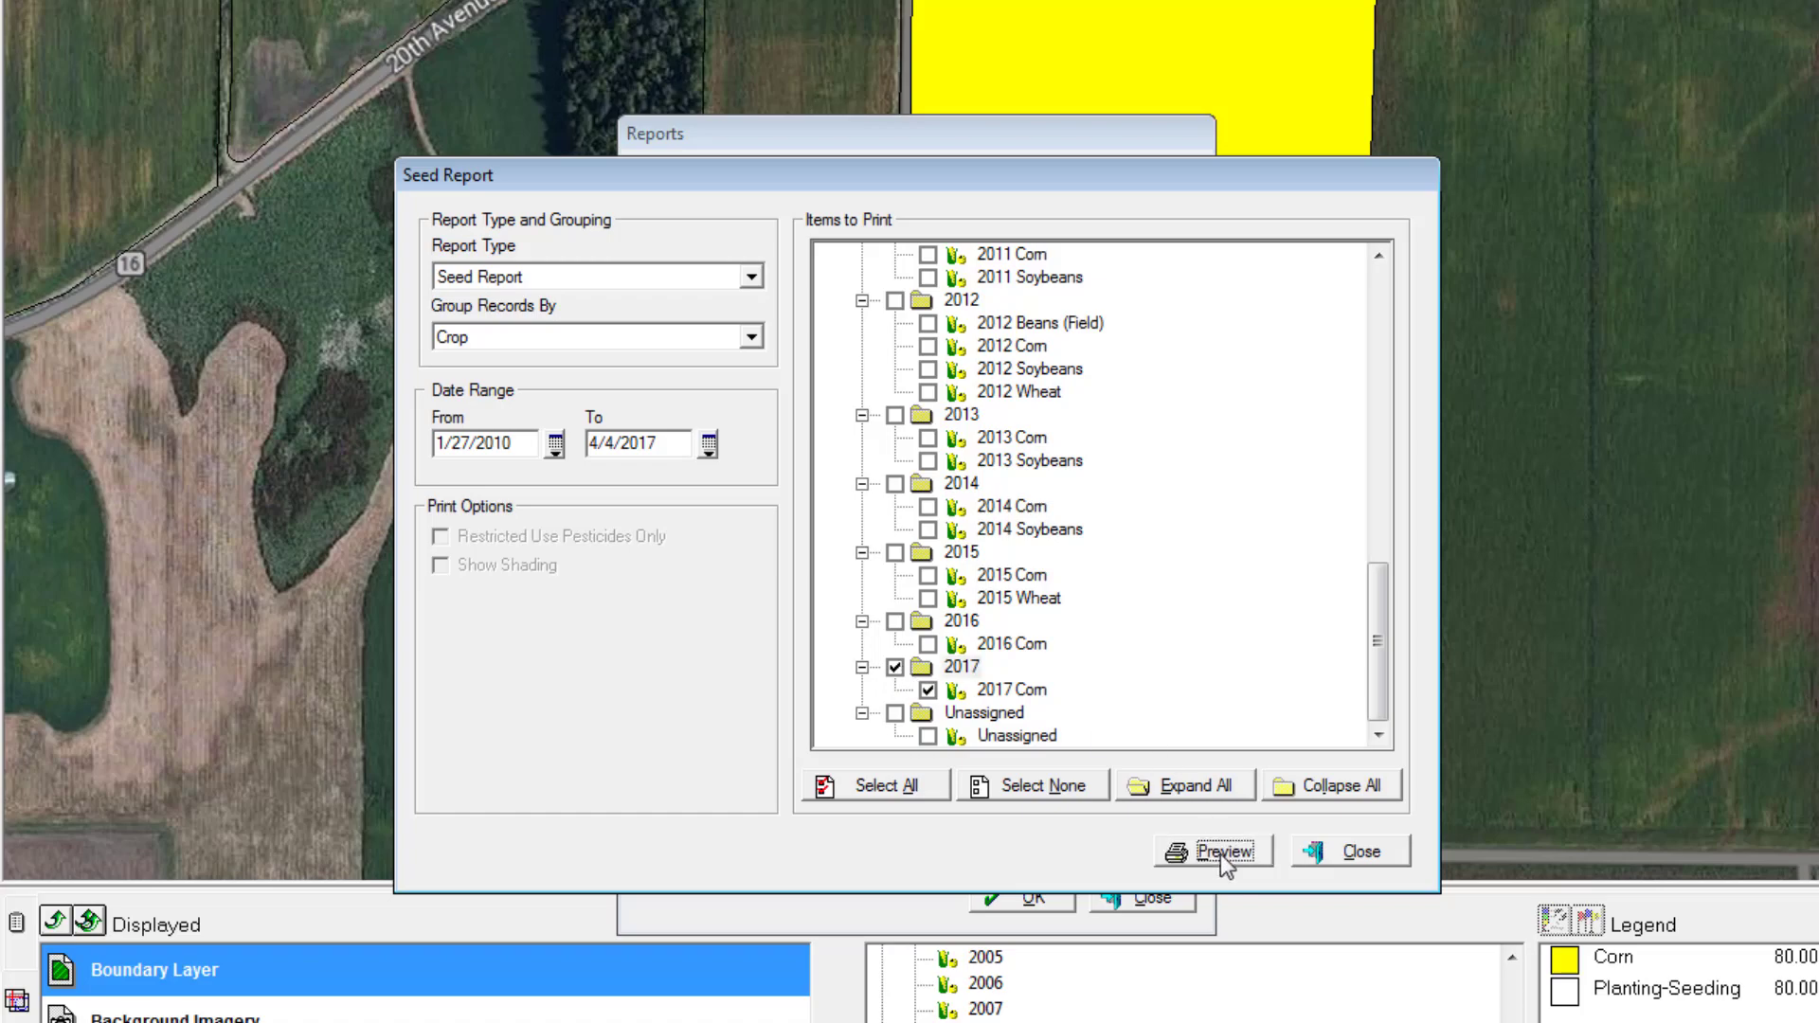